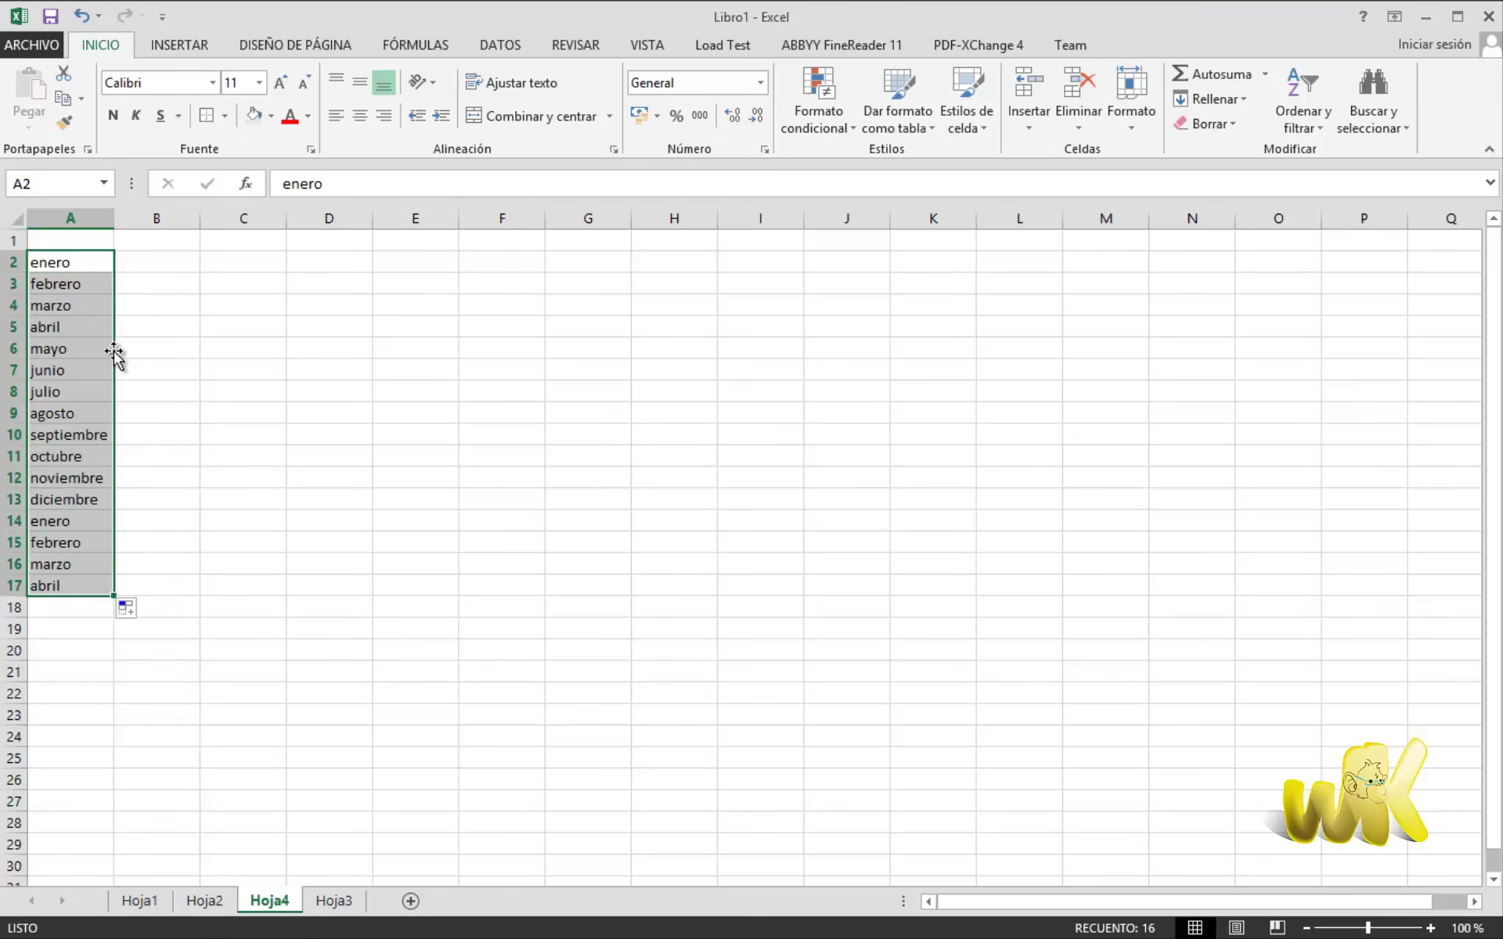
Clear the repeated months enero to abril from cells A14:A17 below diciembre.
click(148, 566)
drag(56, 524, 56, 589)
key(Delete)
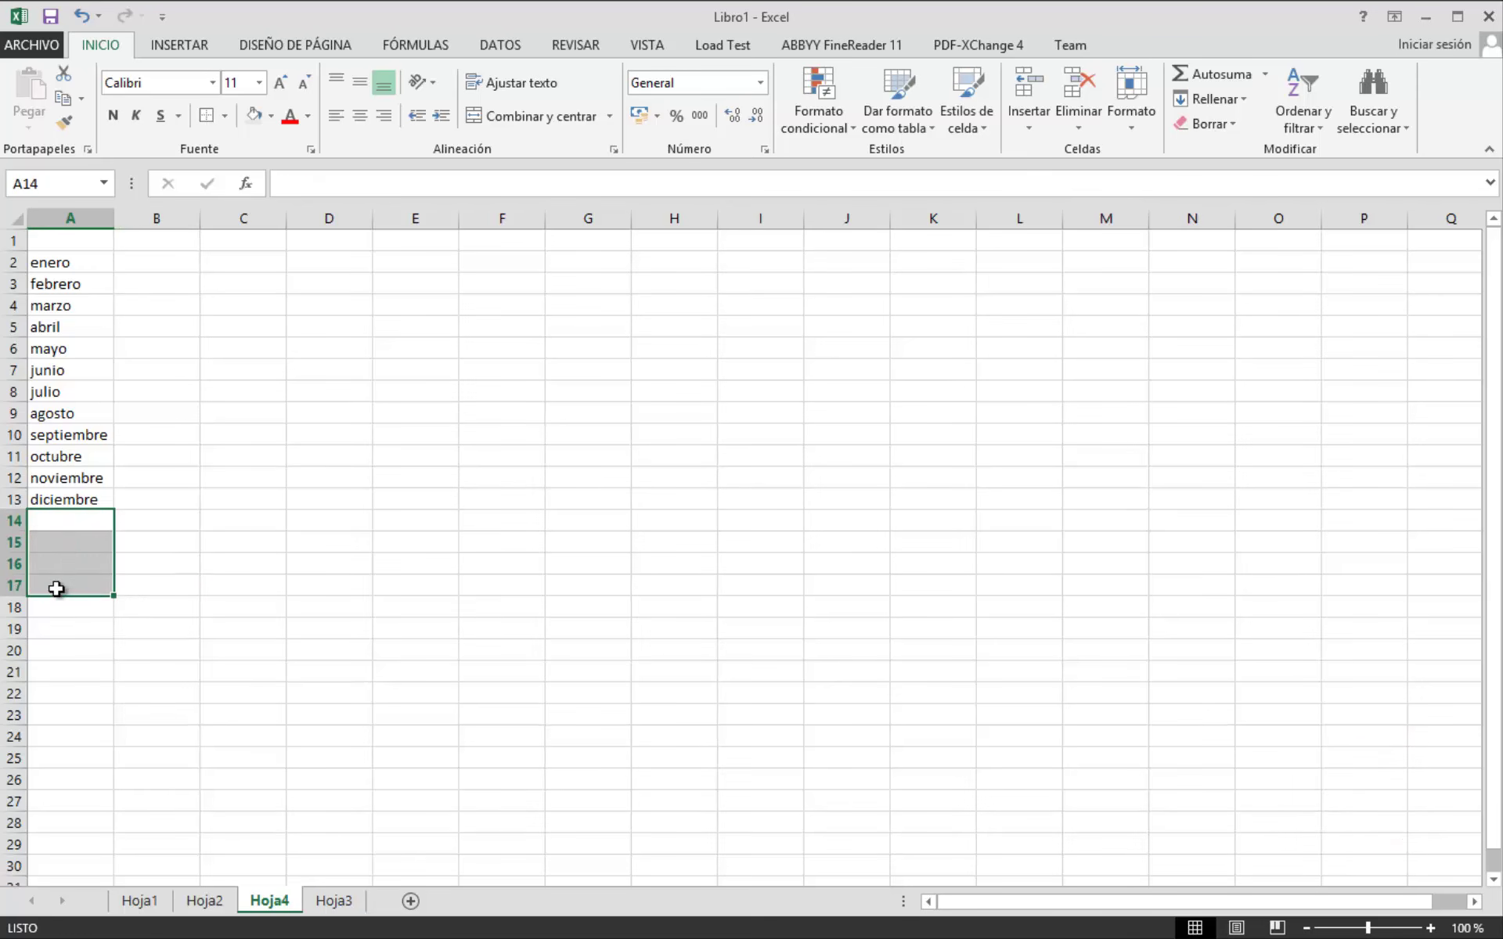
click(259, 495)
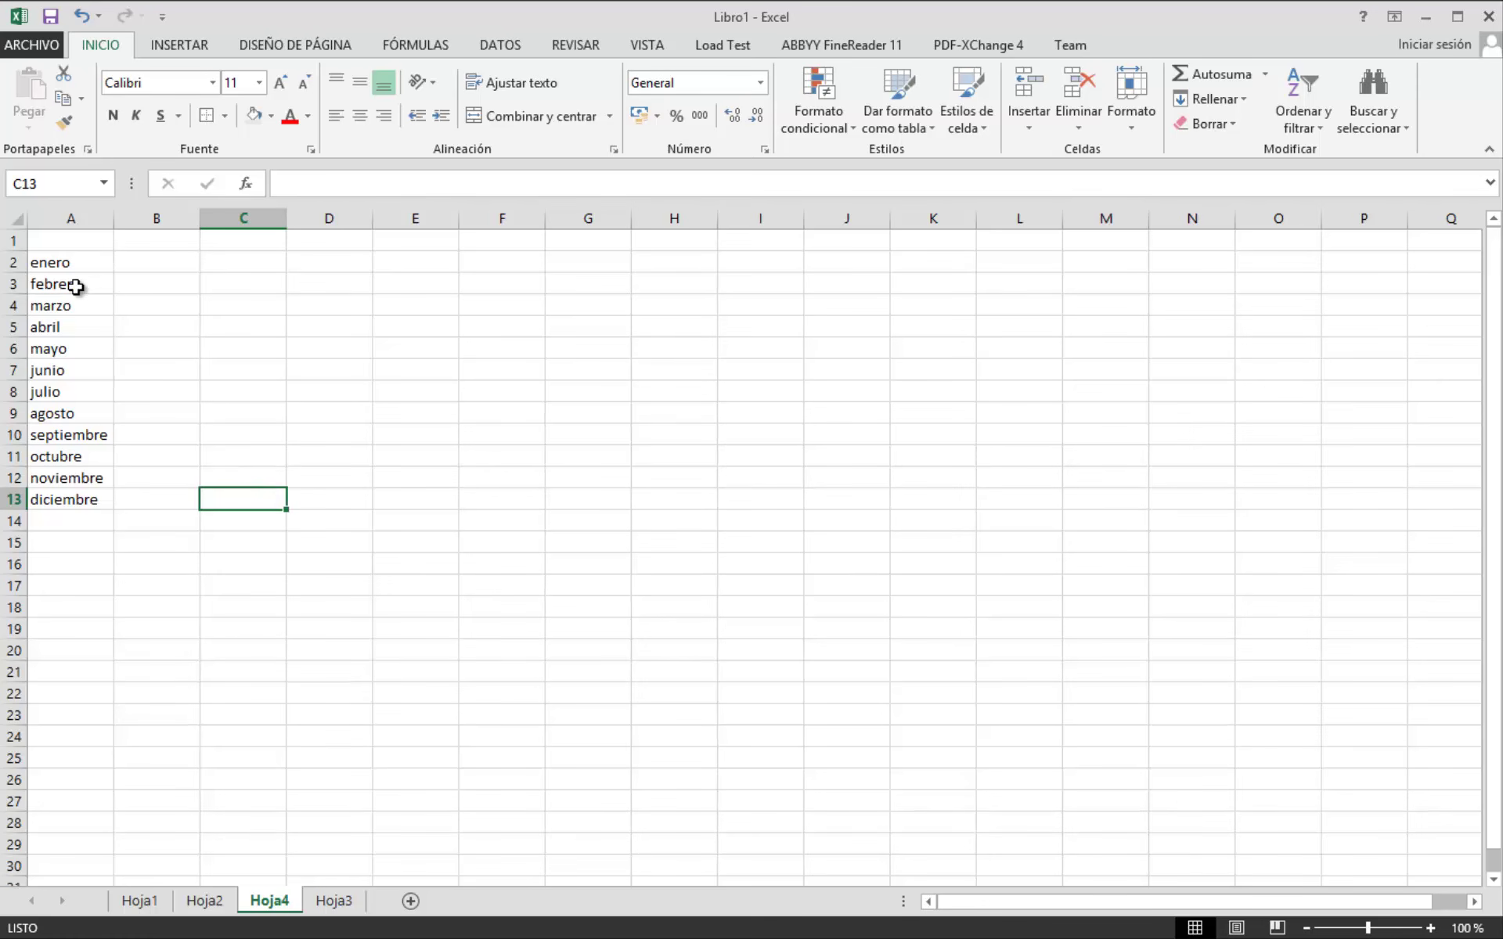
click(94, 262)
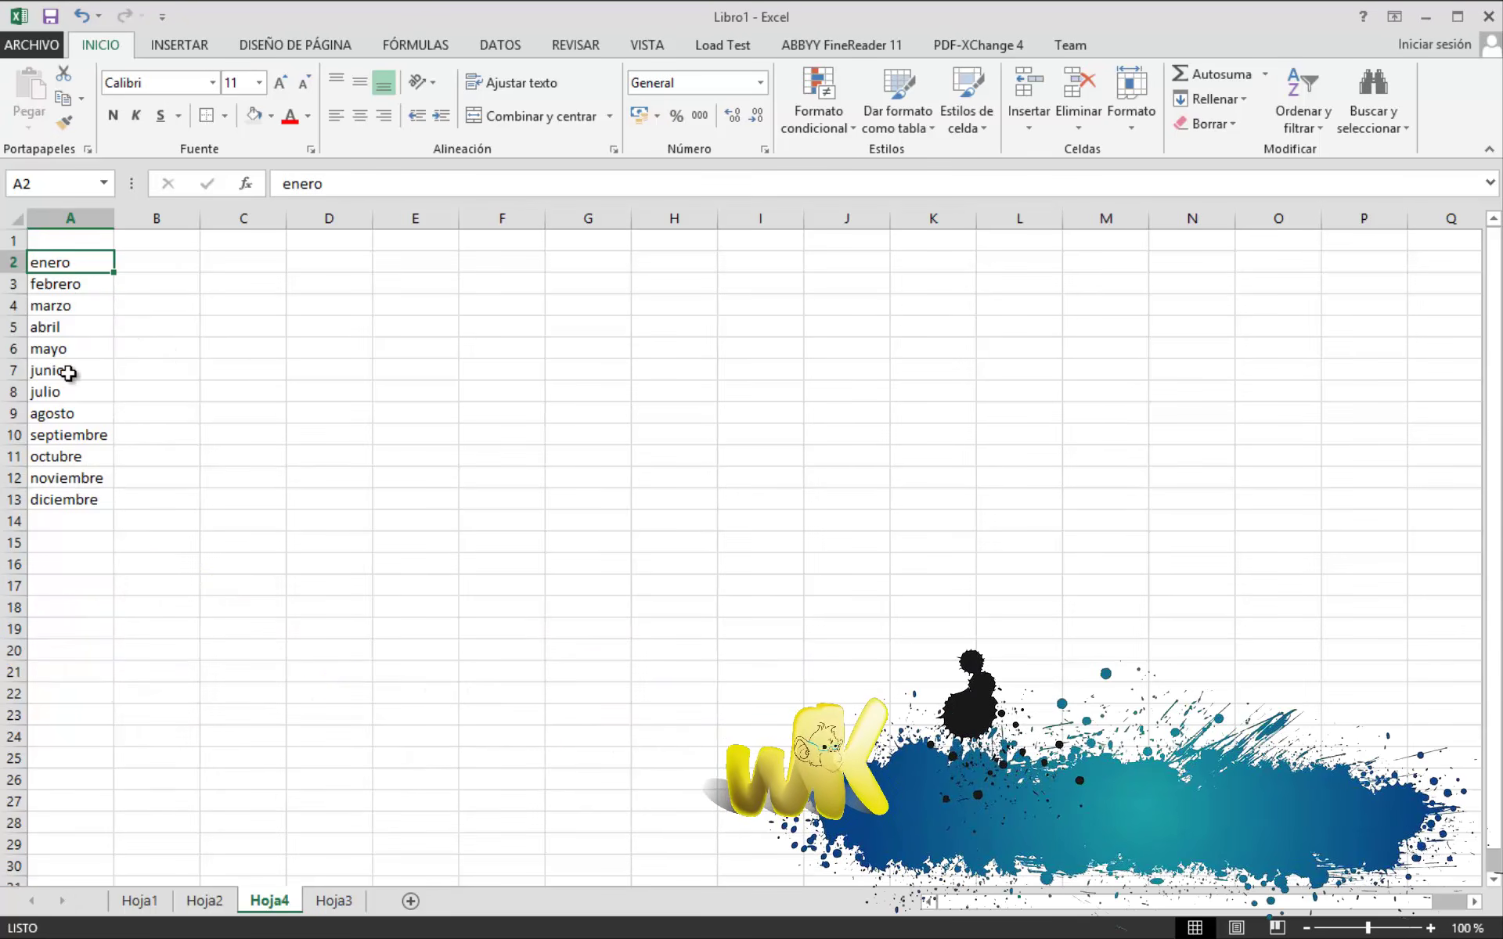
Enter lunes in cell B2 and autofill the weekdays down to B10.
click(181, 368)
click(168, 267)
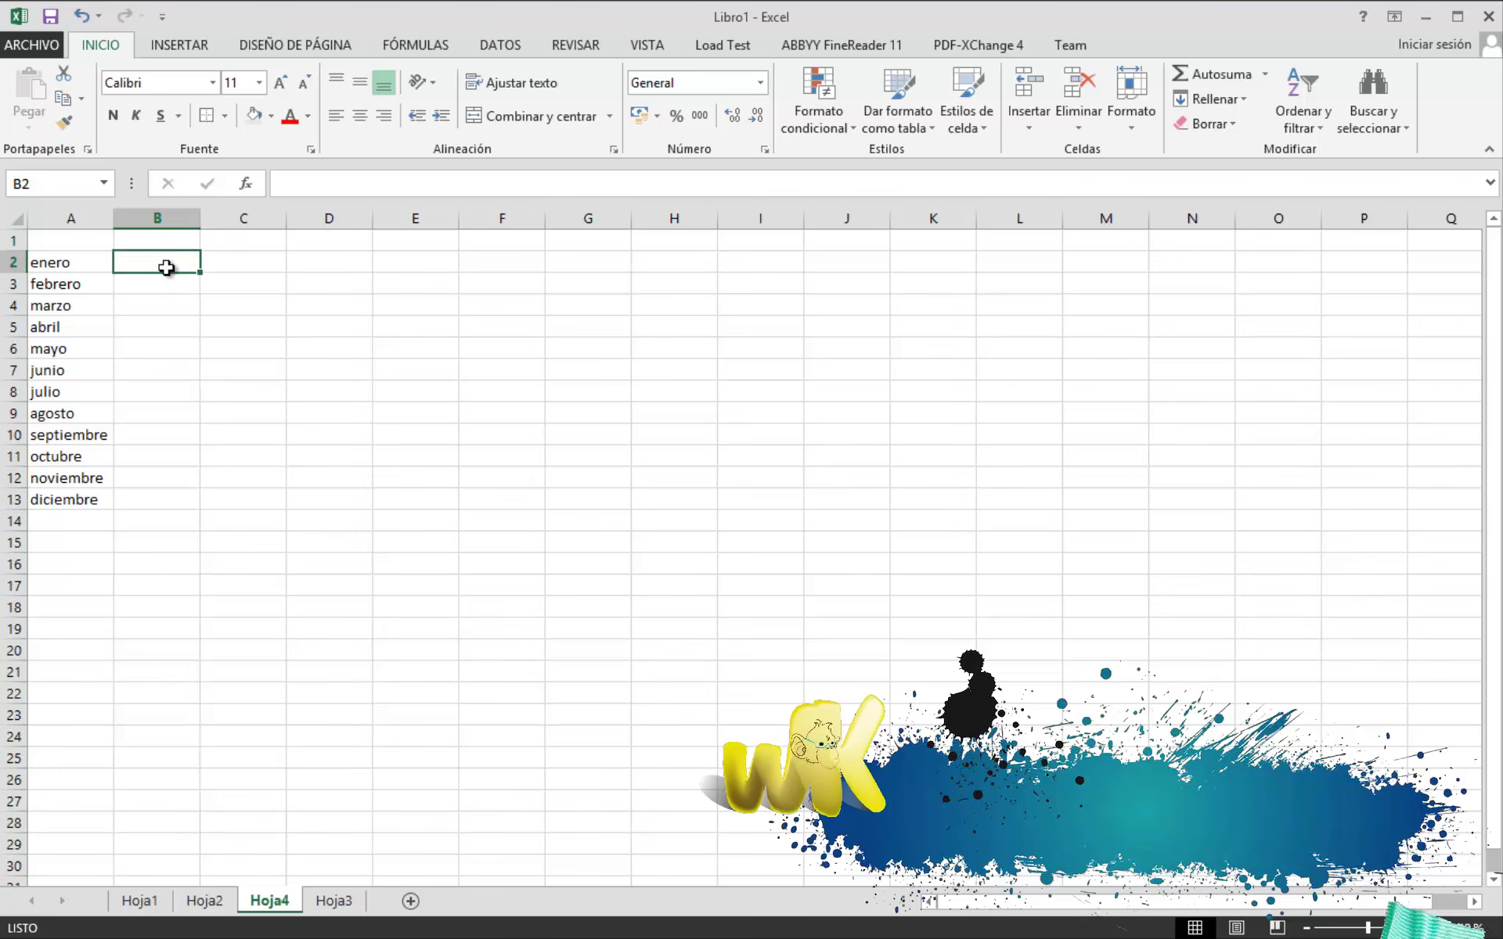
text(lue)
key(BackSpace)
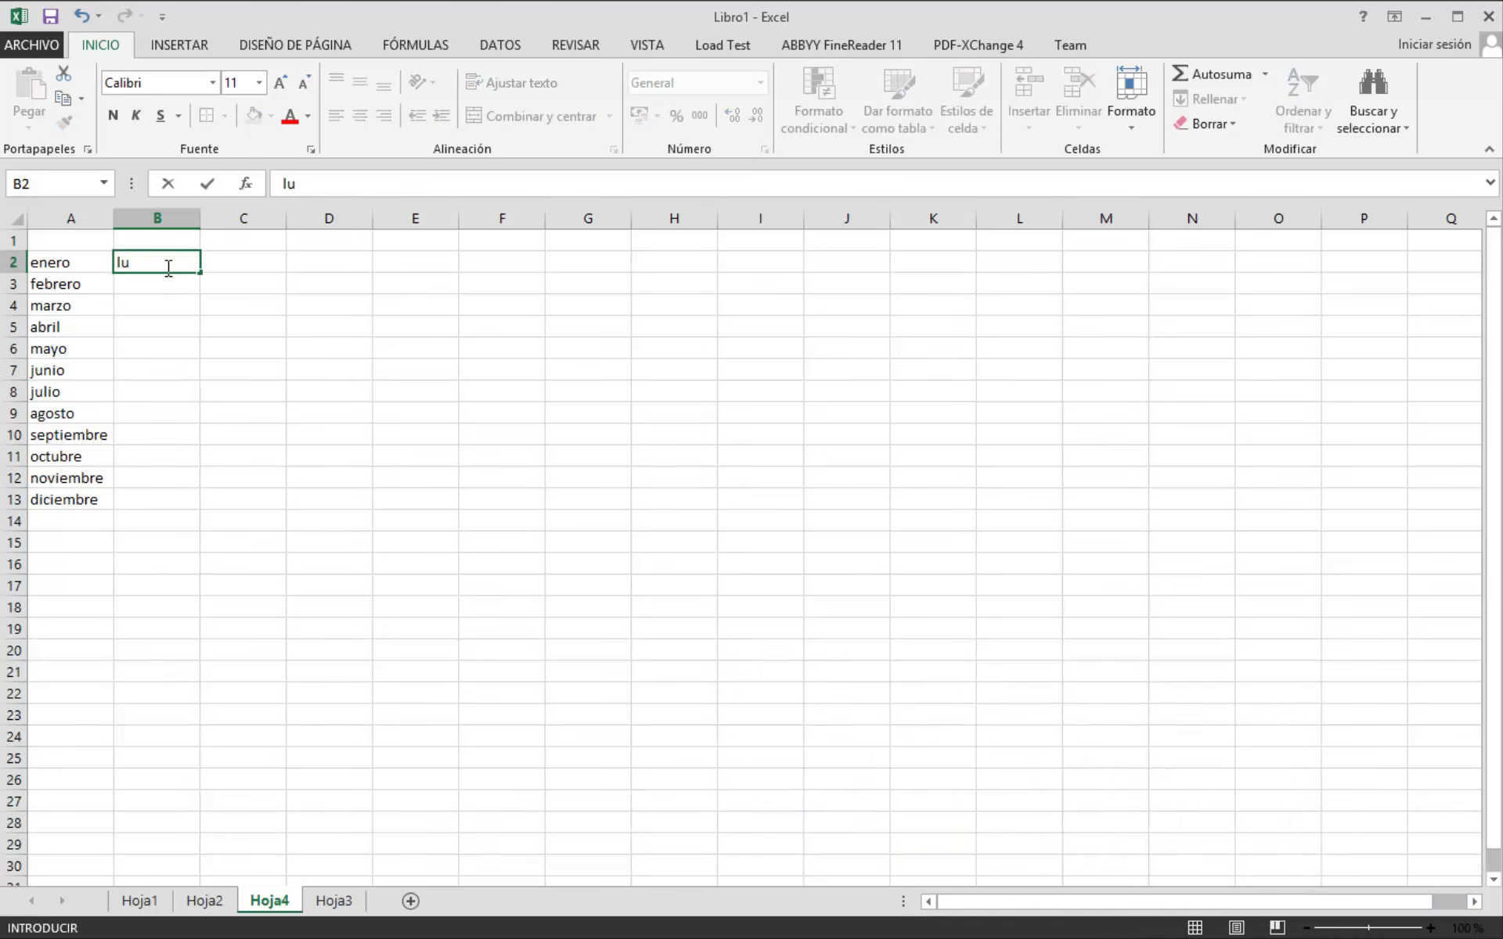
click(356, 289)
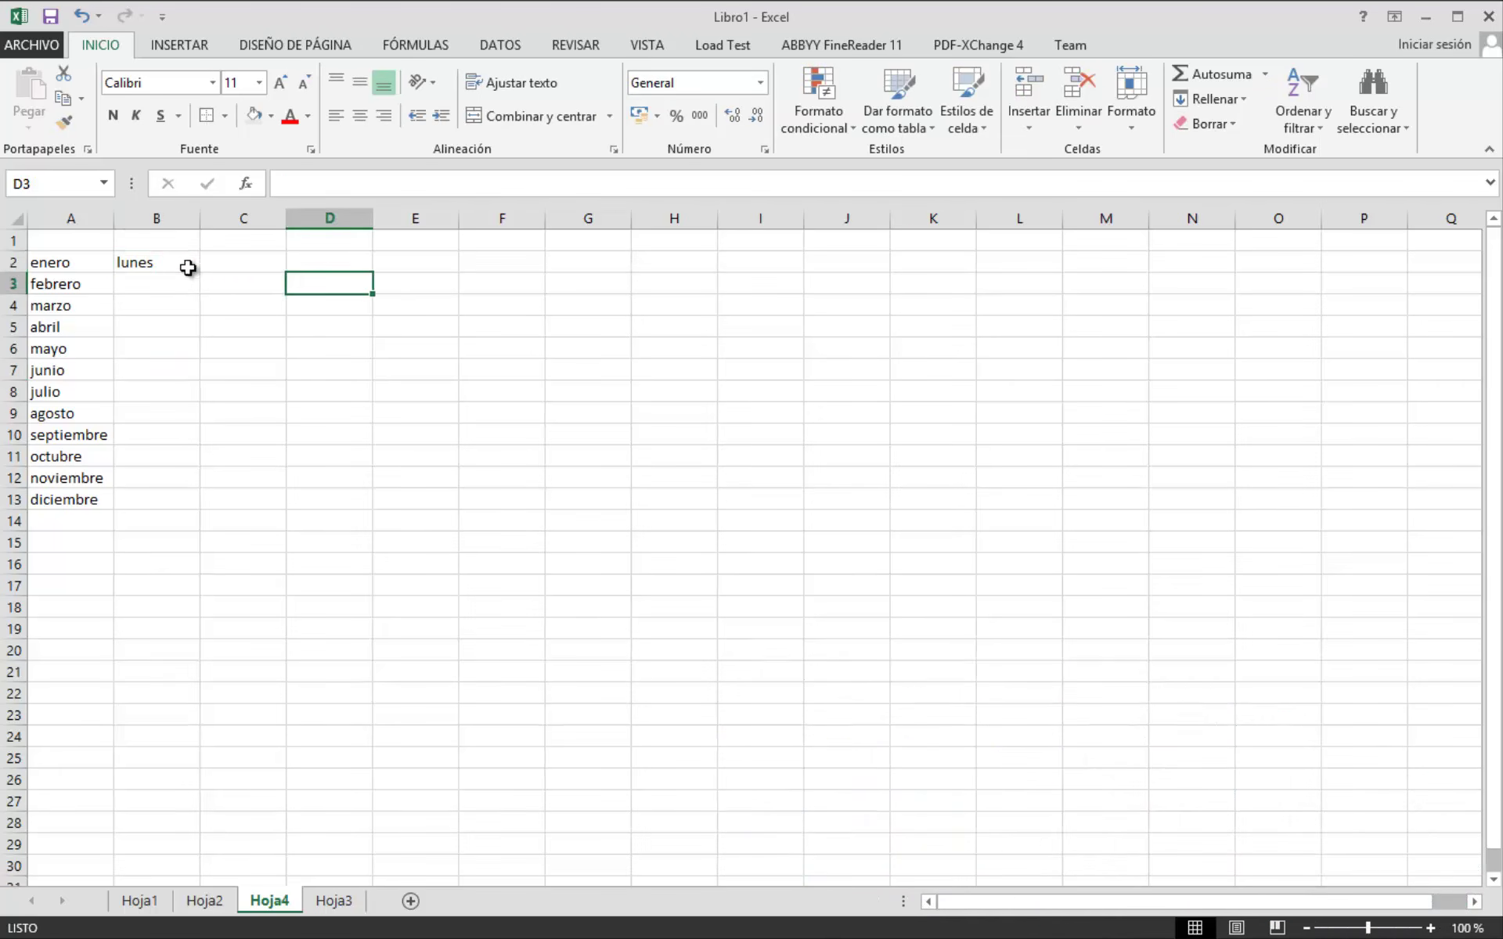
click(191, 260)
drag(200, 271, 188, 439)
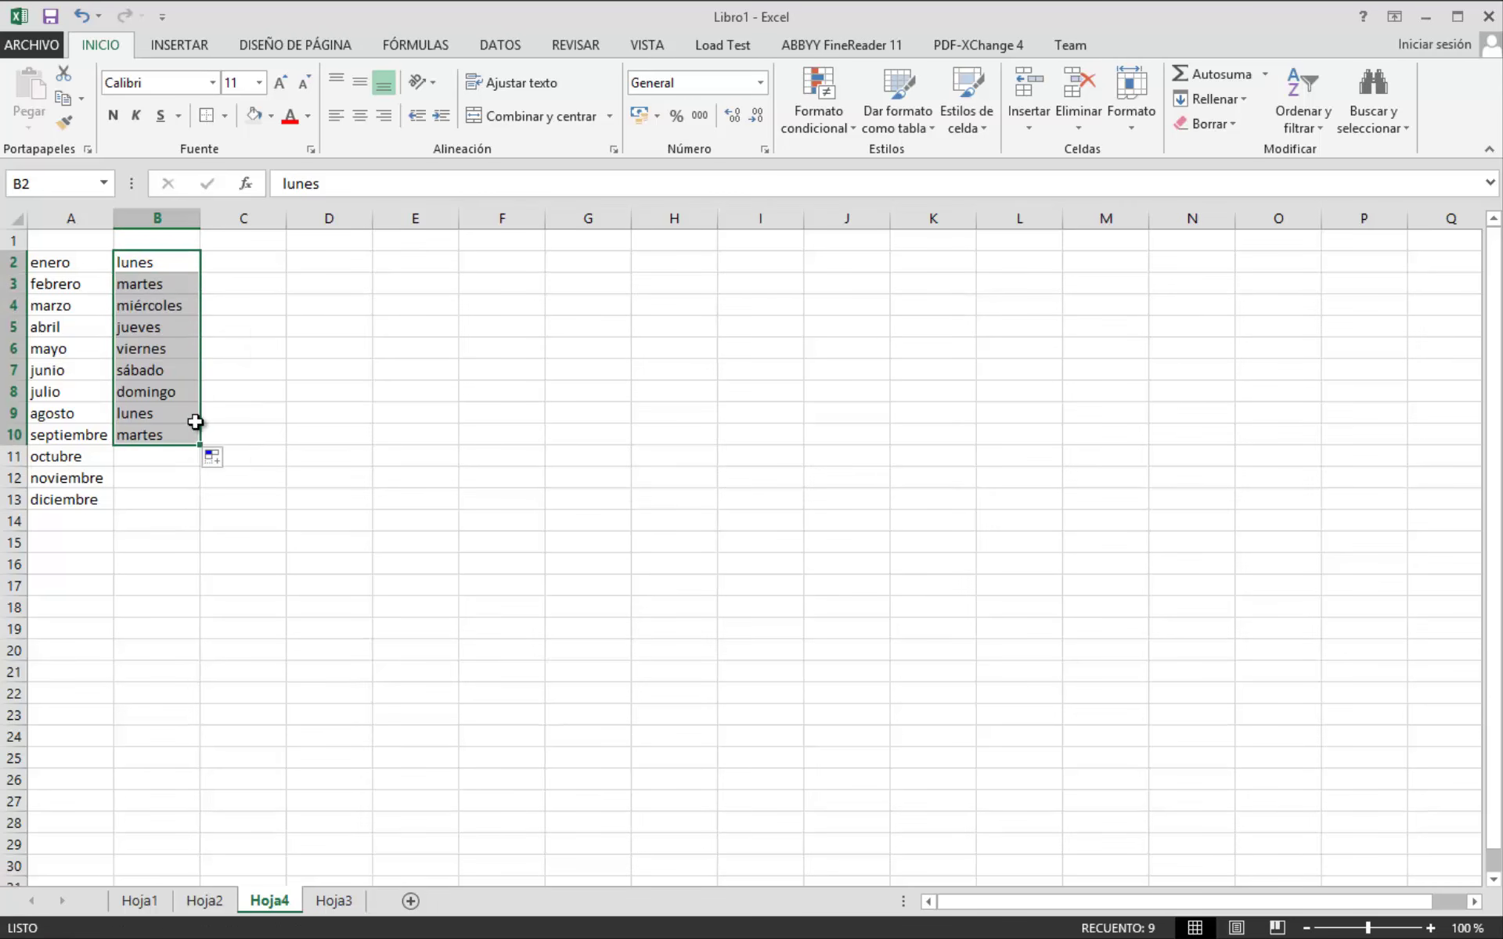
click(389, 436)
Enter the number 1 in cell C2.
click(249, 262)
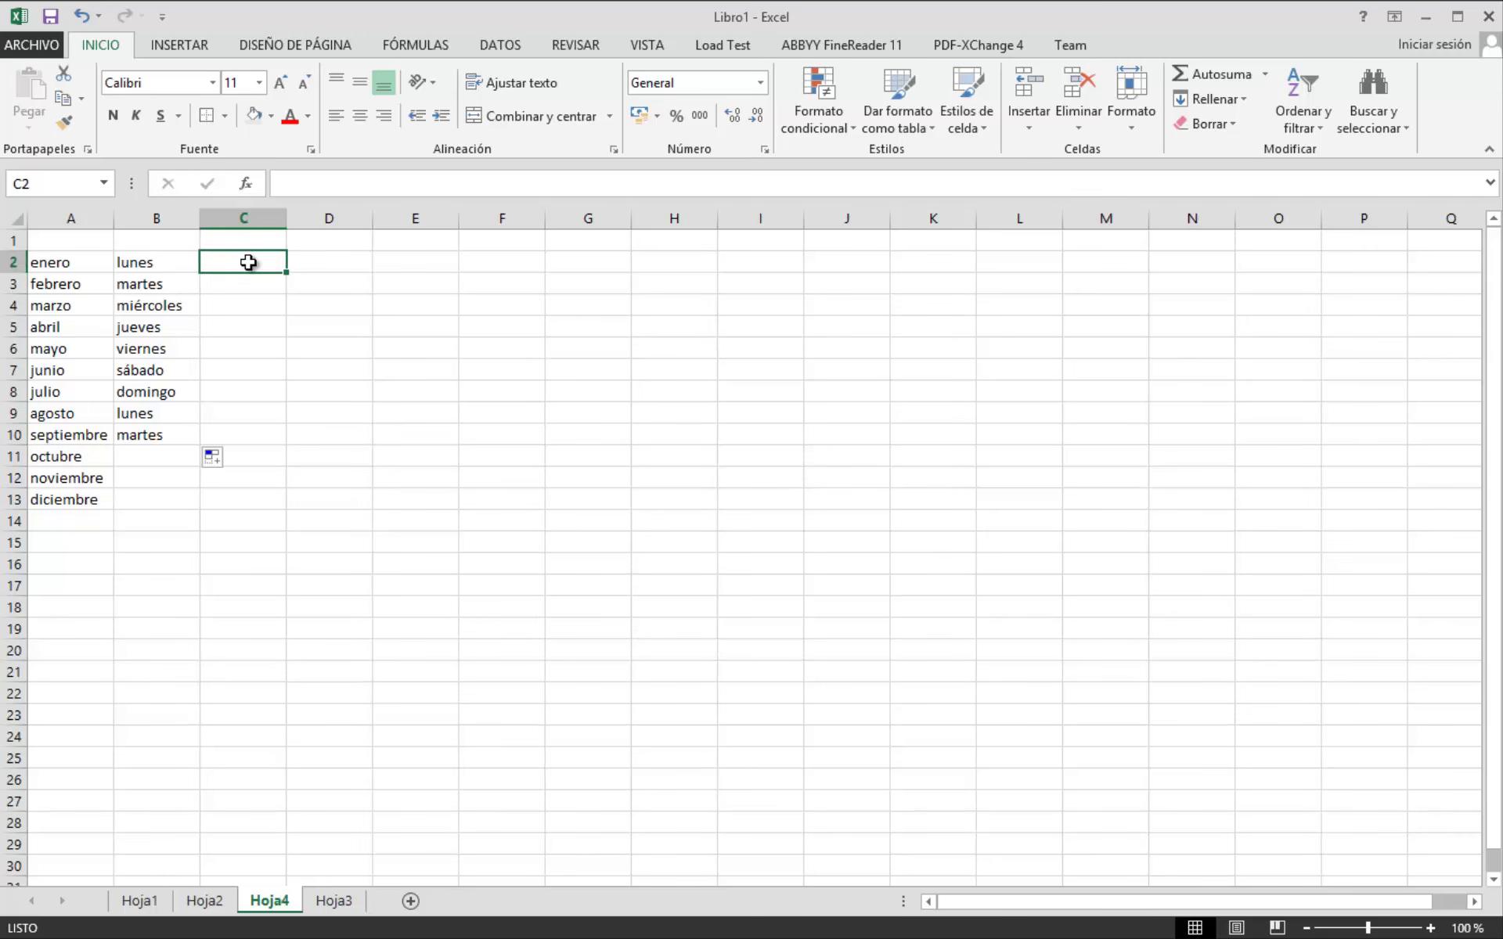
text(1)
click(317, 347)
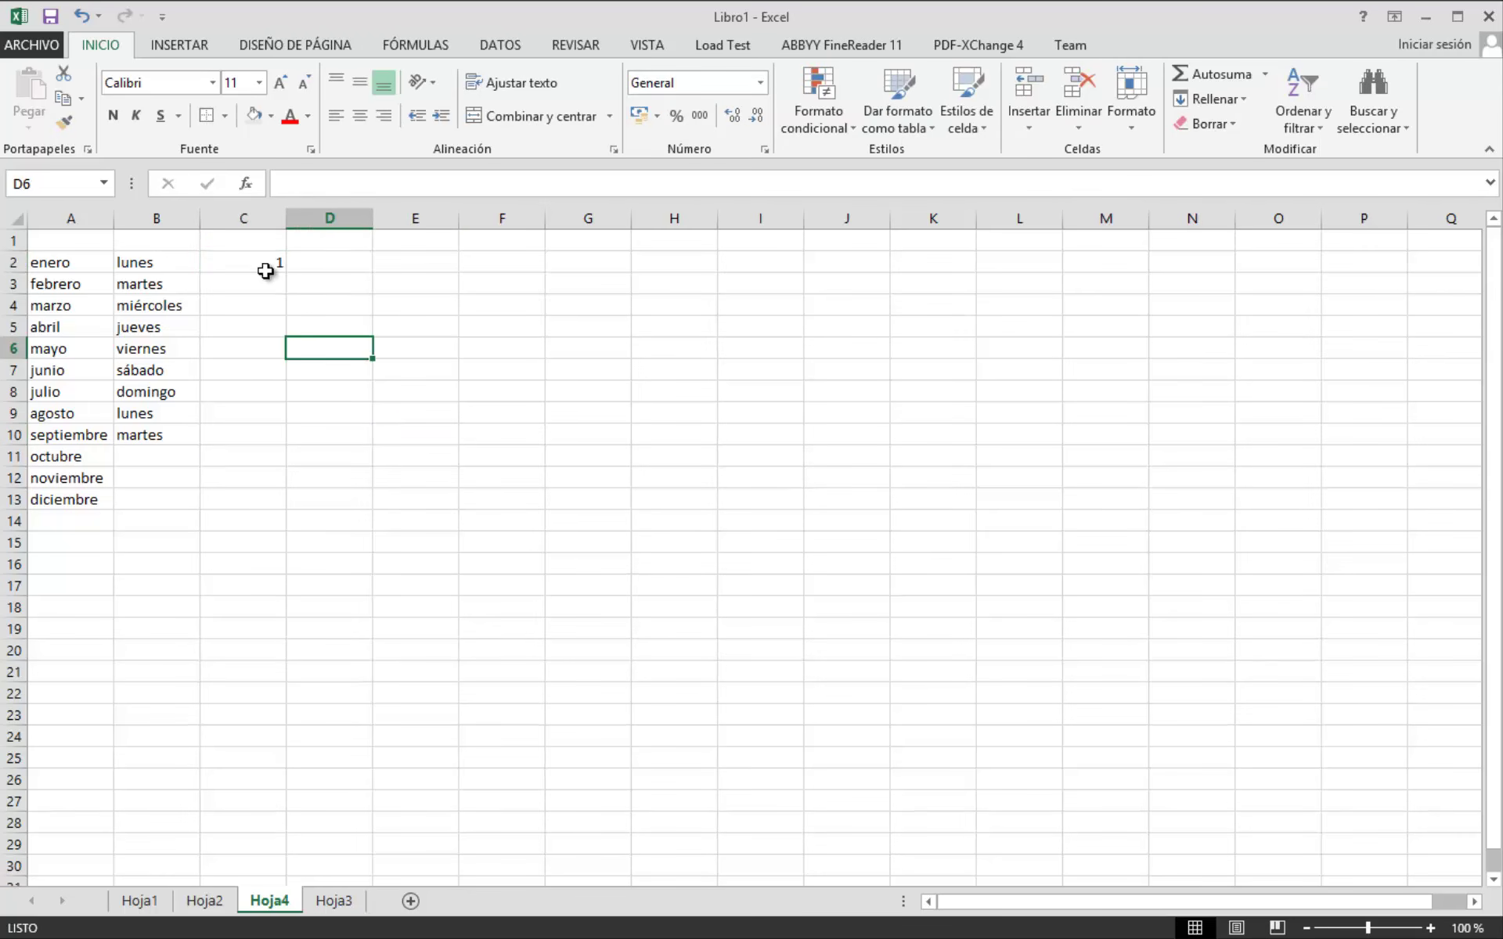
Try to autofill column C from the single value in C2 down to C14, and undo the fill.
click(266, 270)
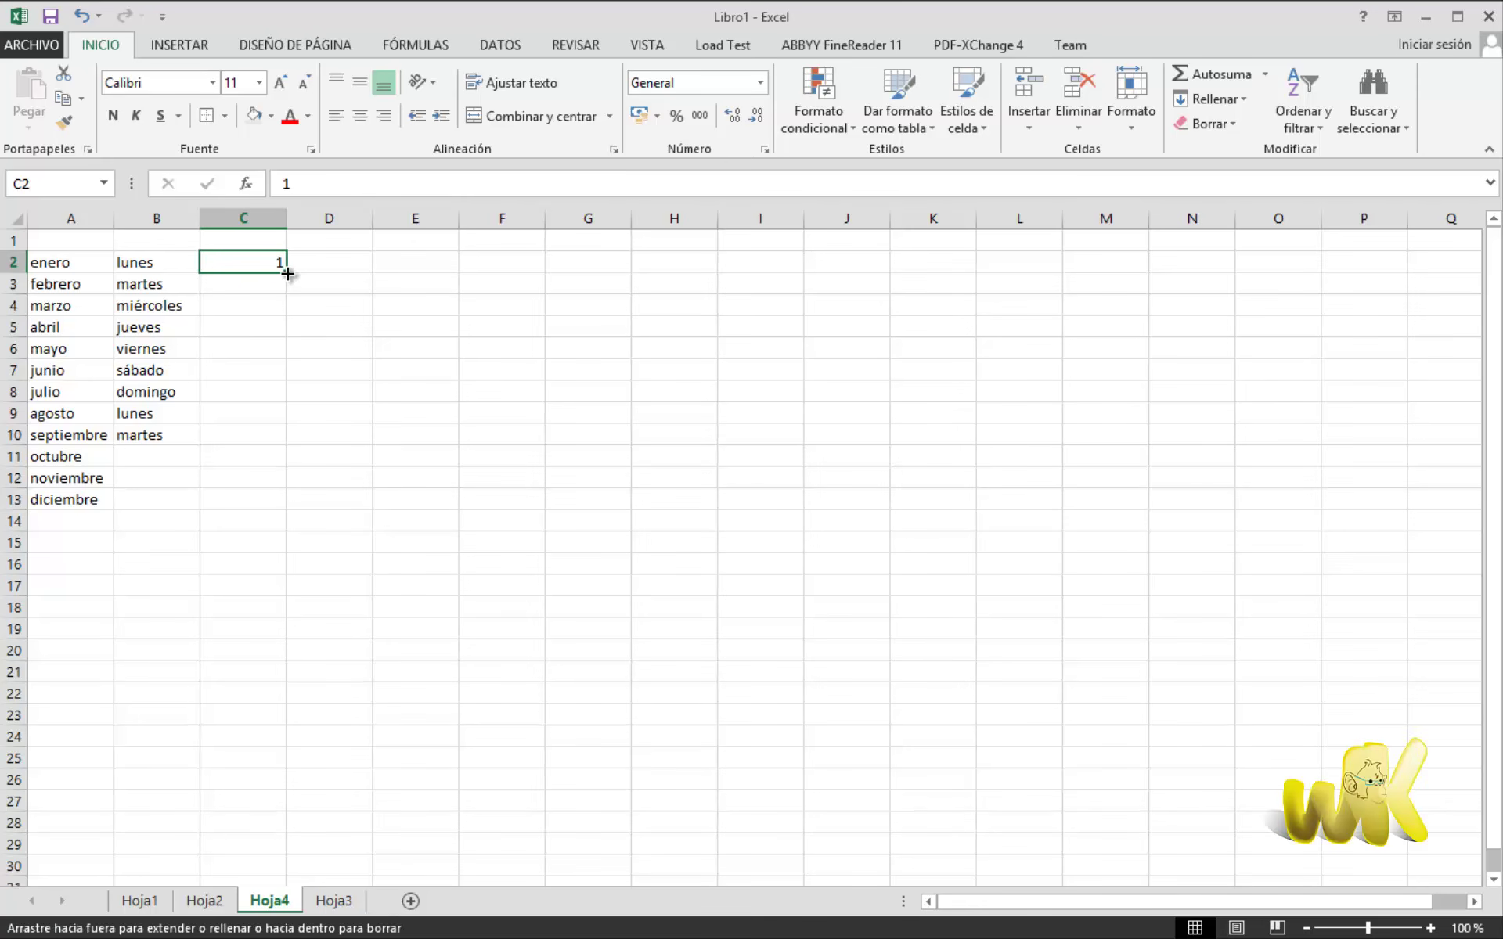
drag(288, 273, 278, 526)
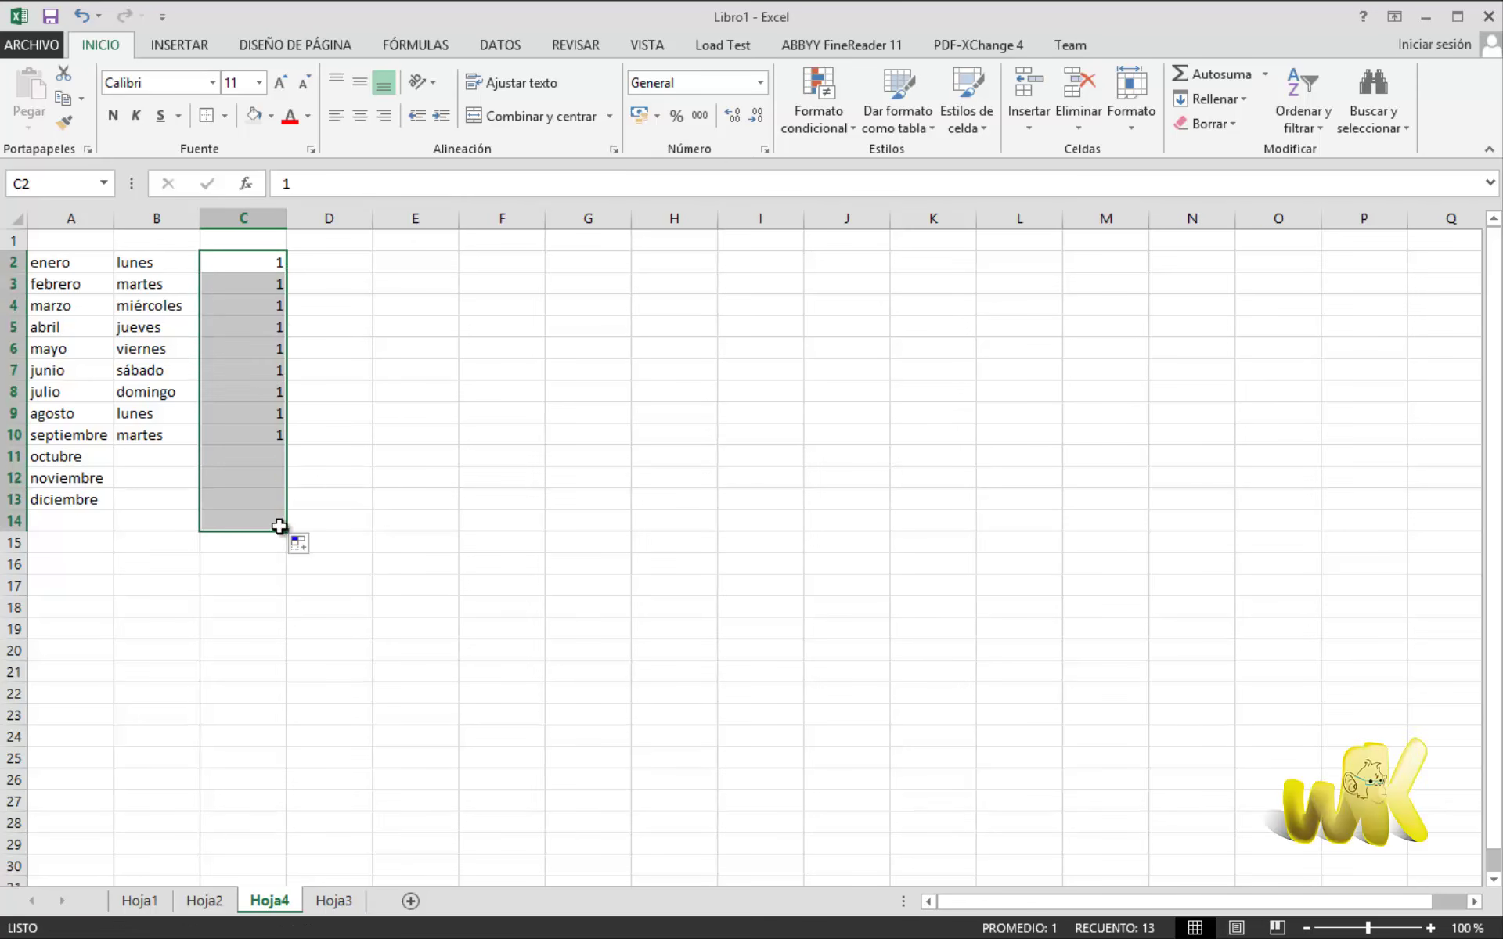
click(321, 479)
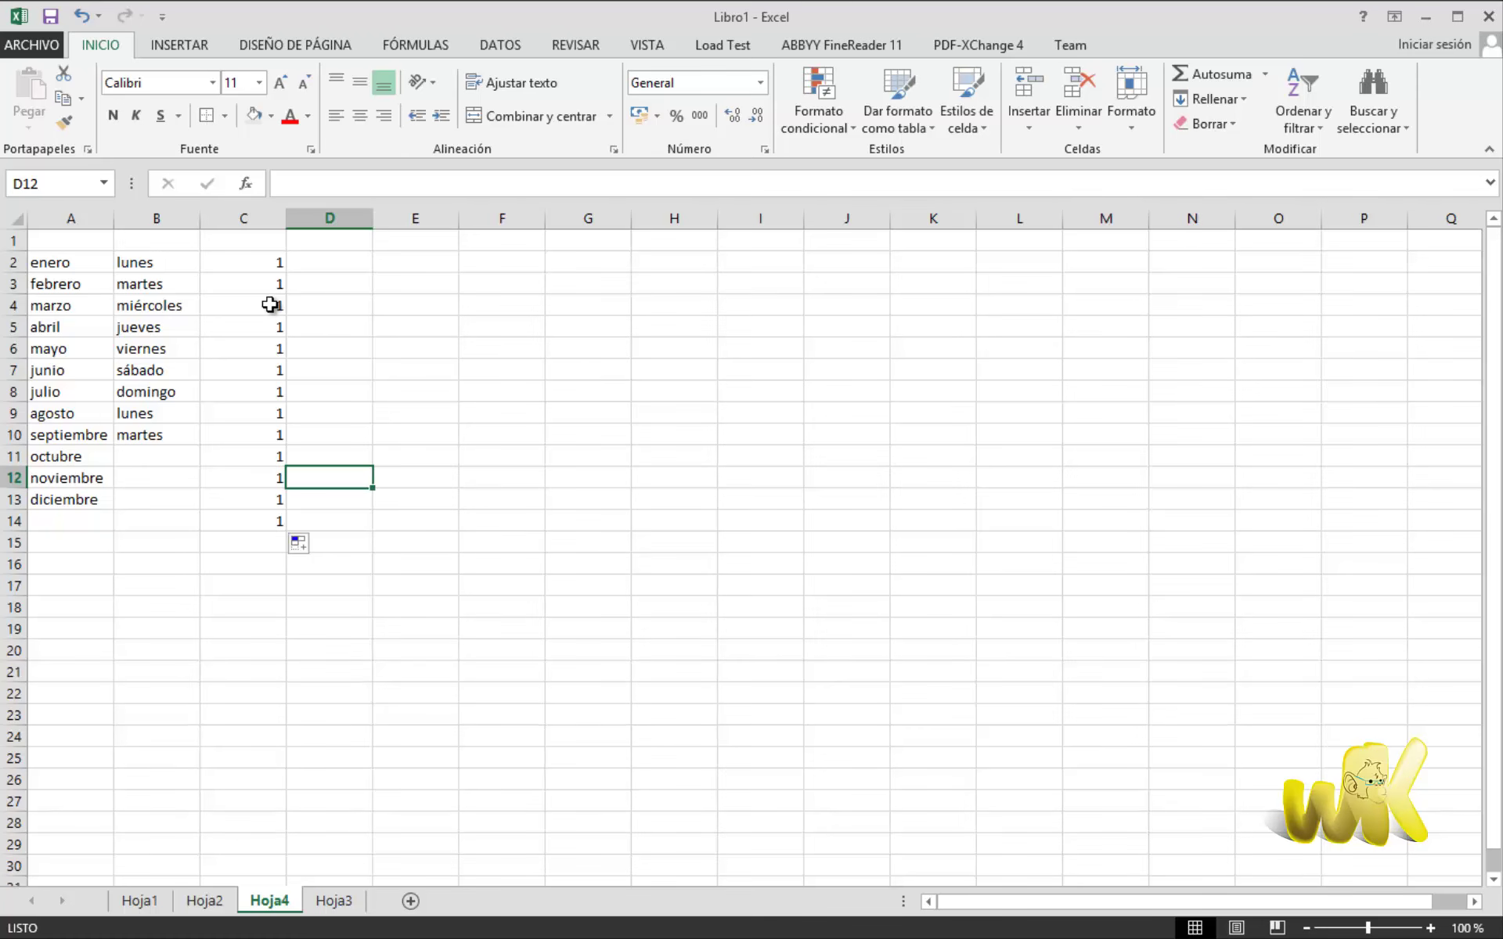
key(ctrl+z)
Enter 2 in cell C3 and extend the number series from C2:C3 down to C14.
click(310, 280)
click(274, 283)
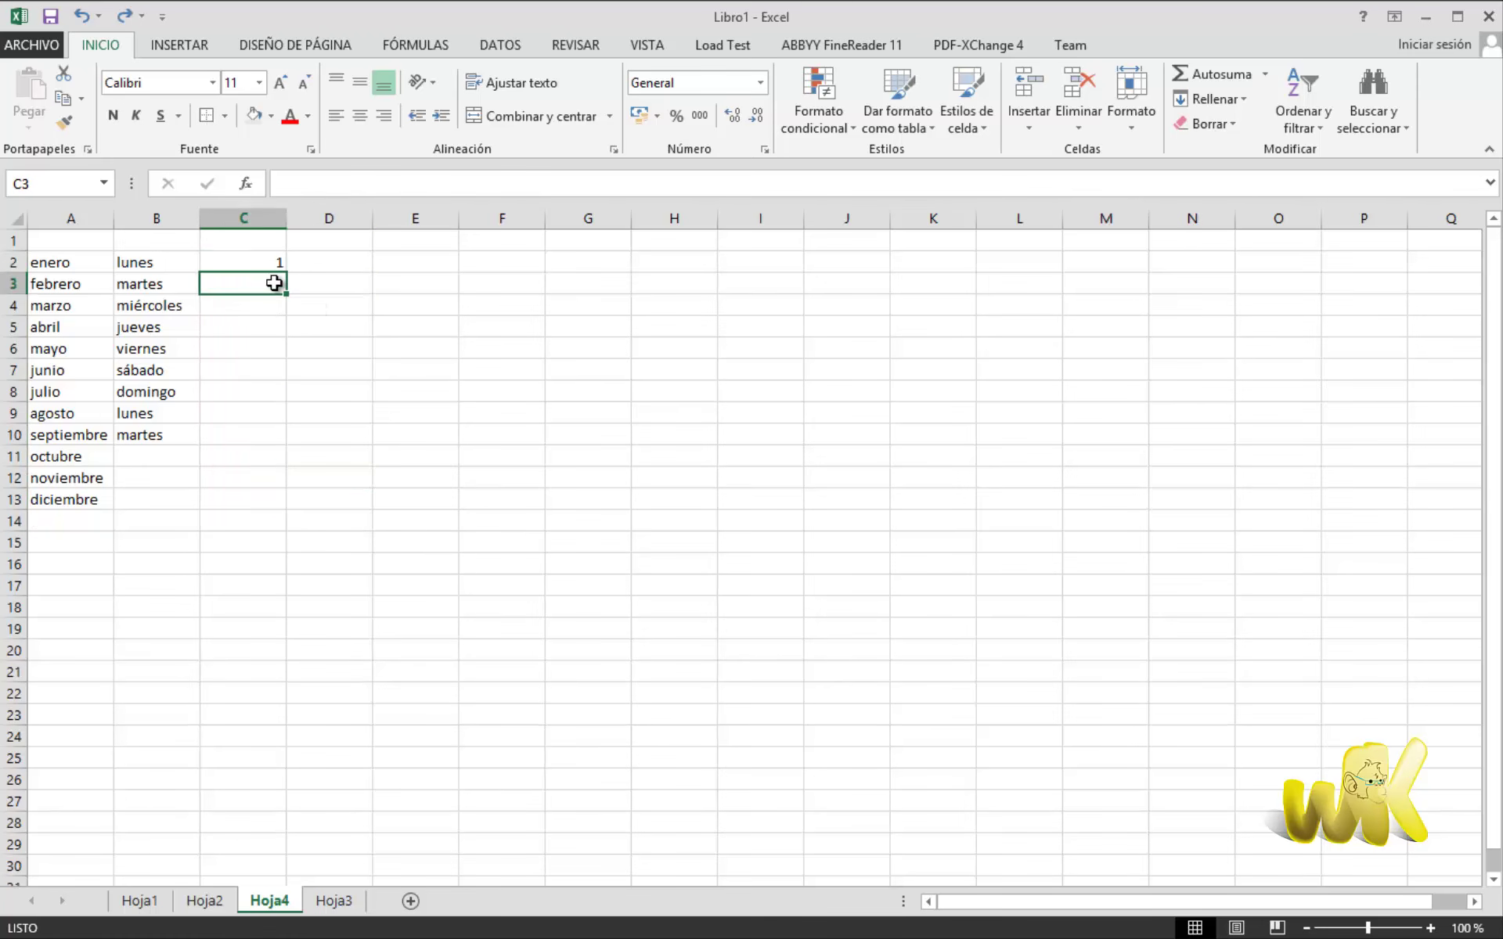
text(2)
click(327, 345)
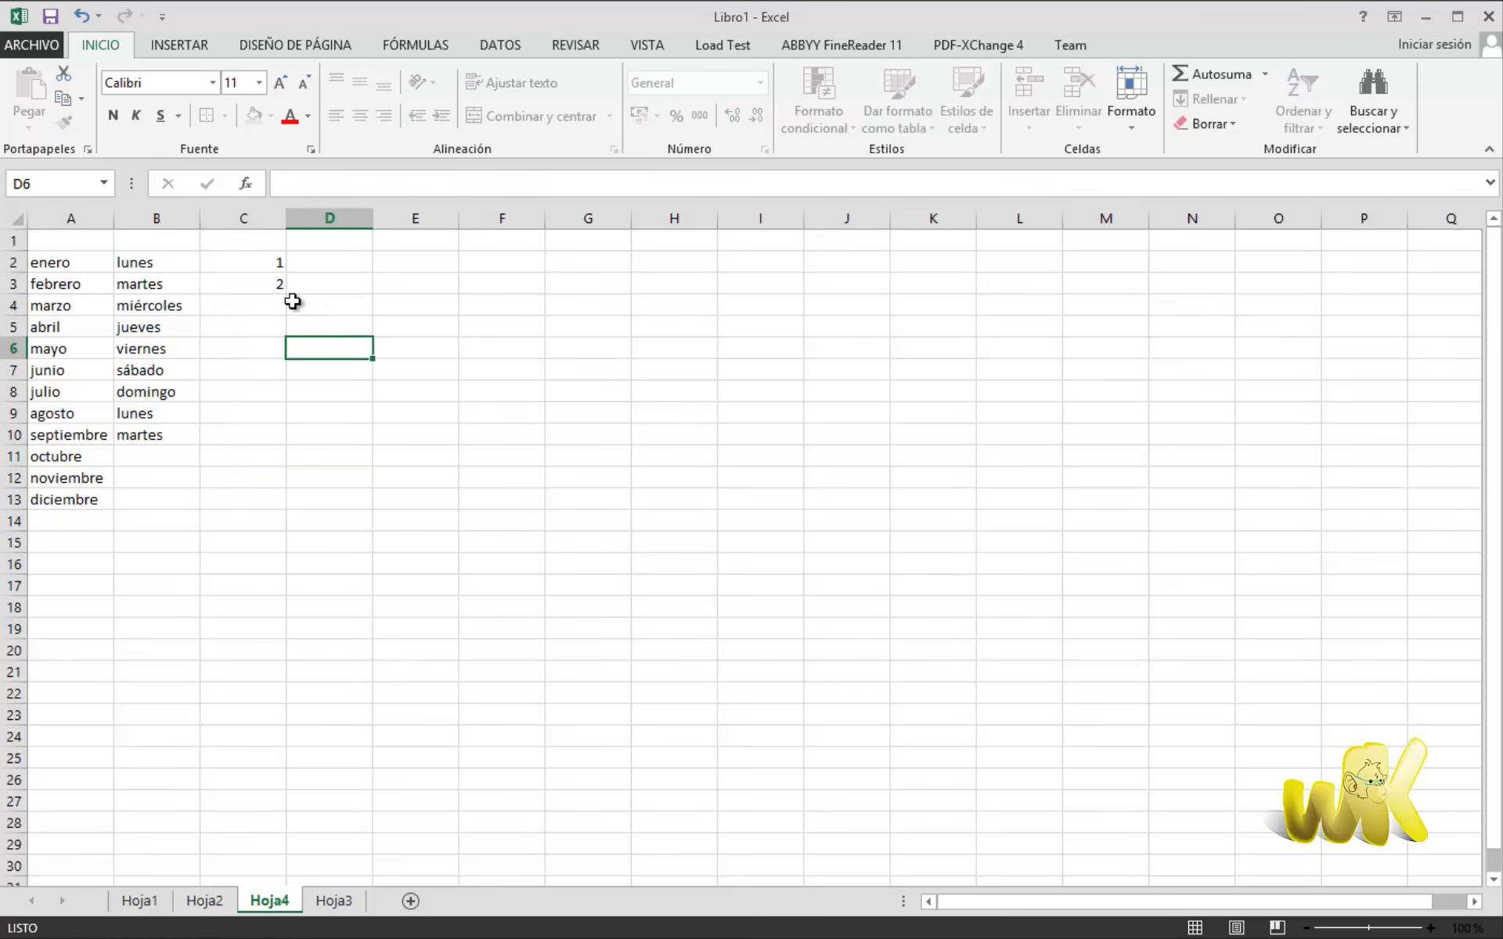
drag(268, 261, 270, 280)
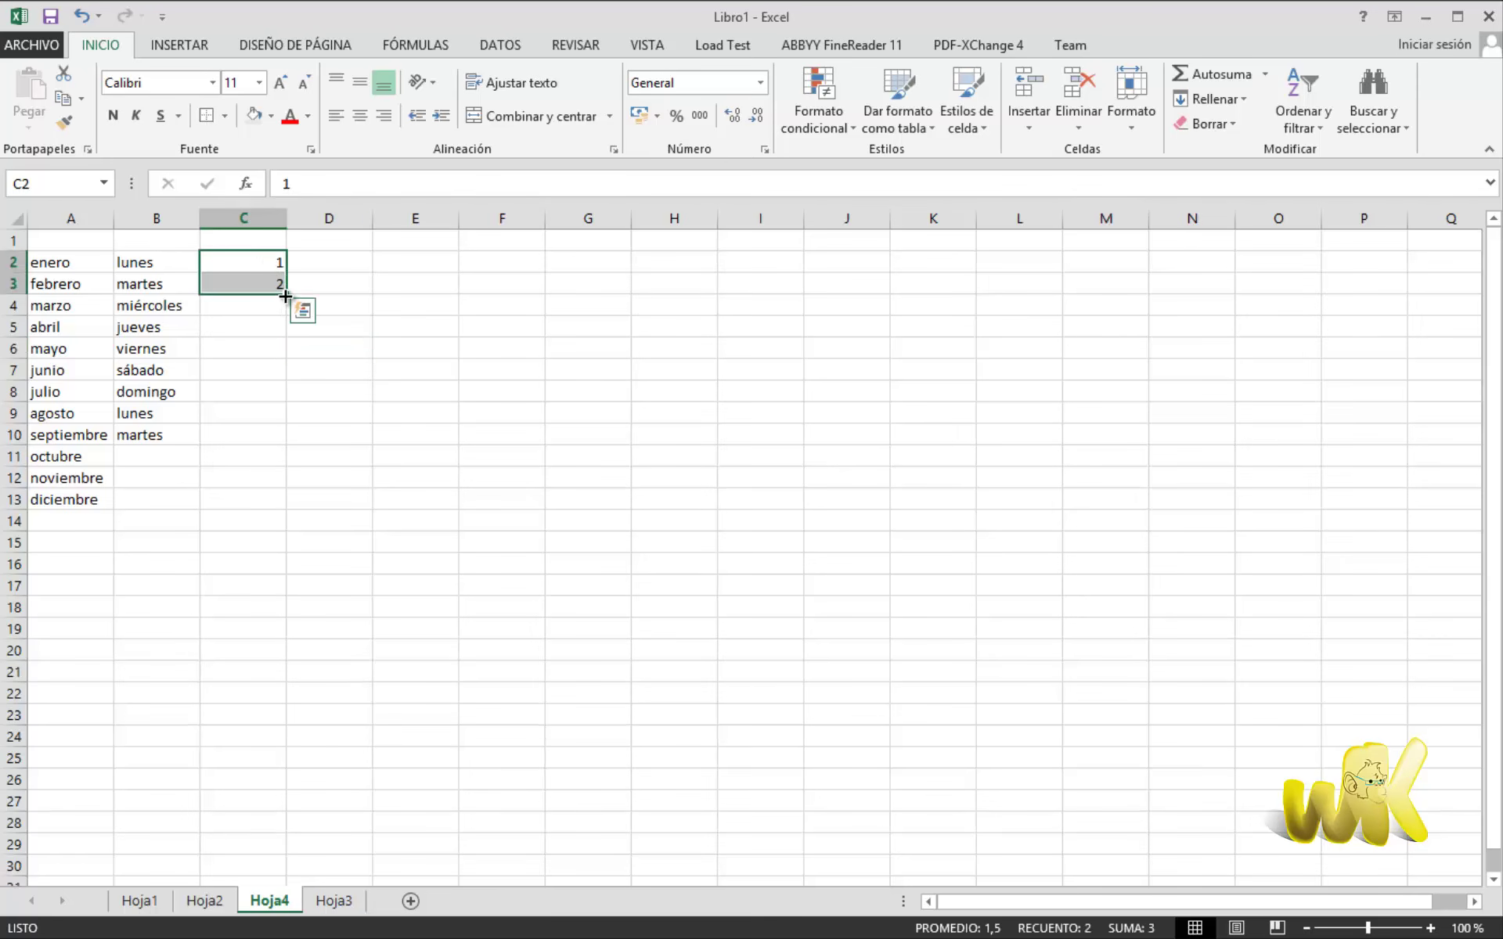
drag(285, 296, 285, 296)
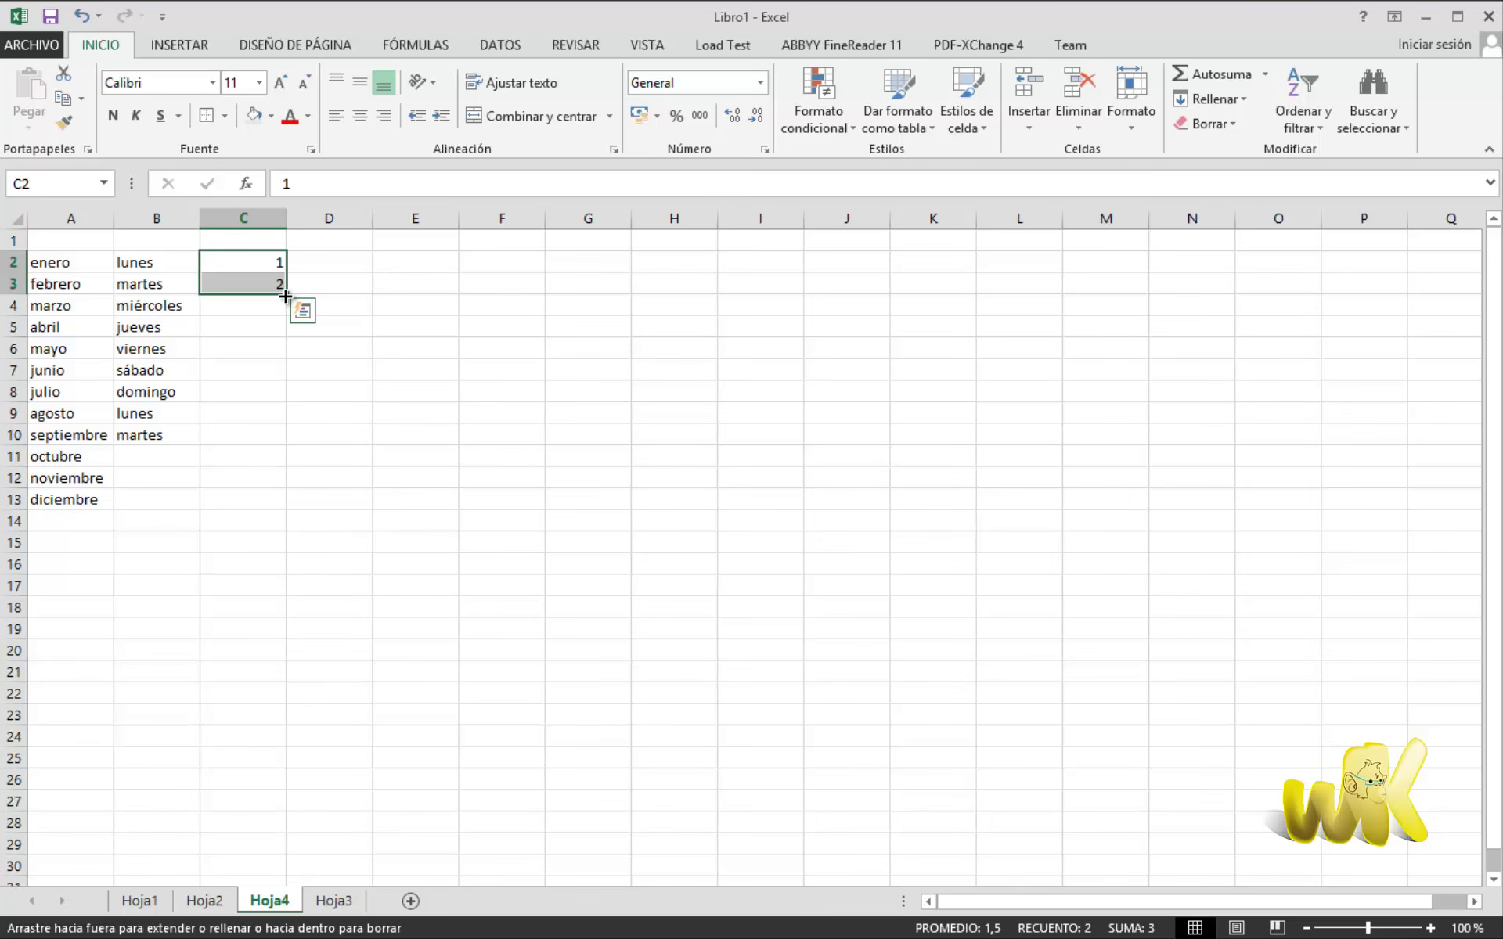
drag(286, 332, 291, 529)
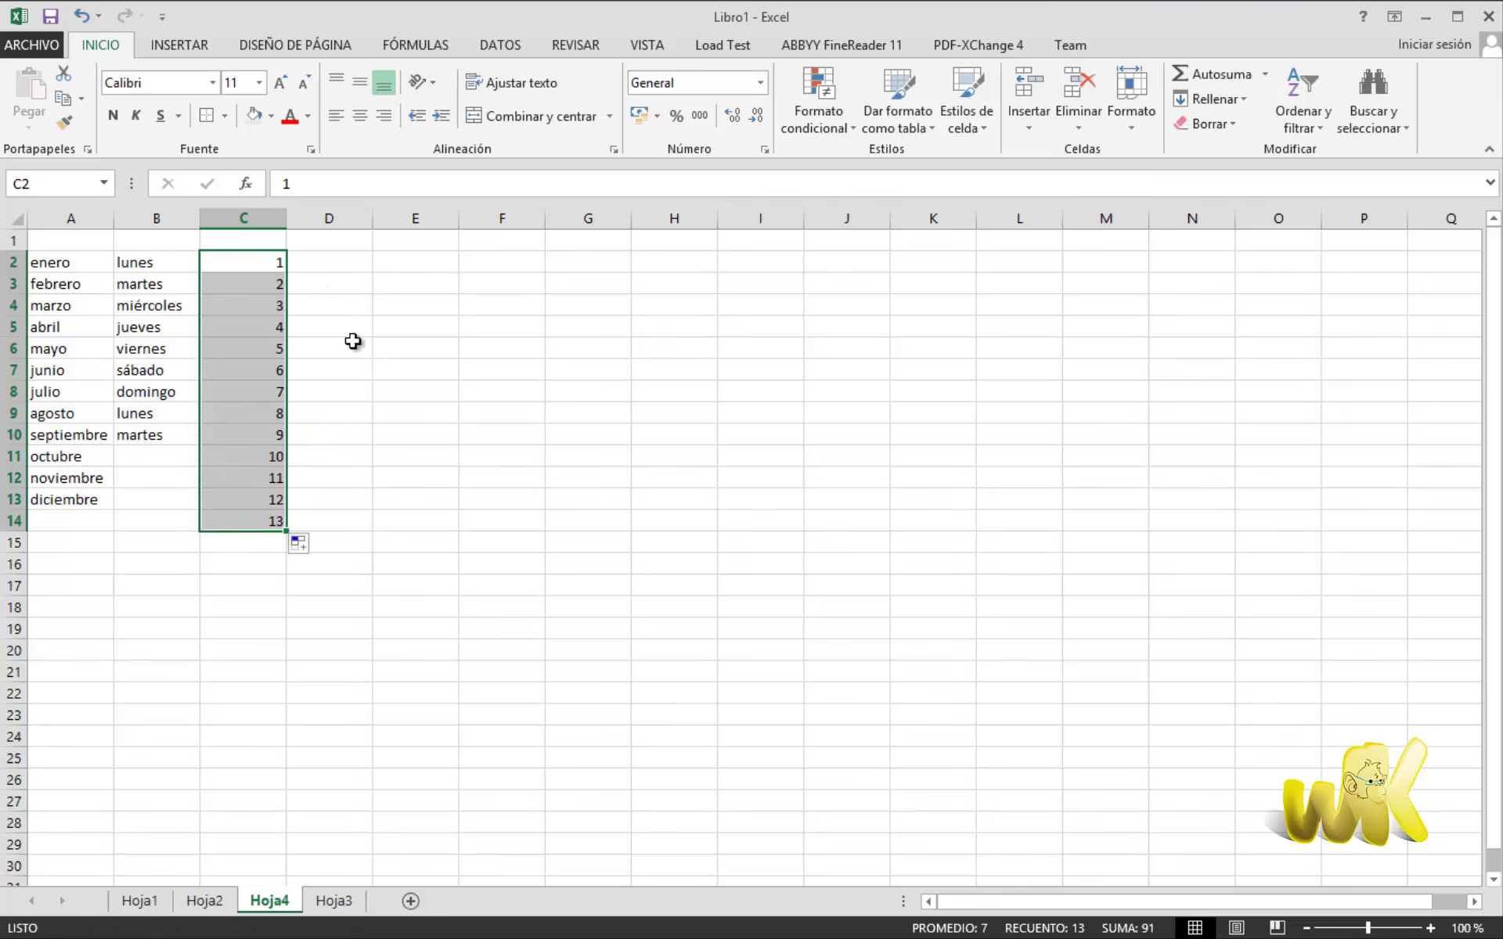
click(351, 393)
click(335, 283)
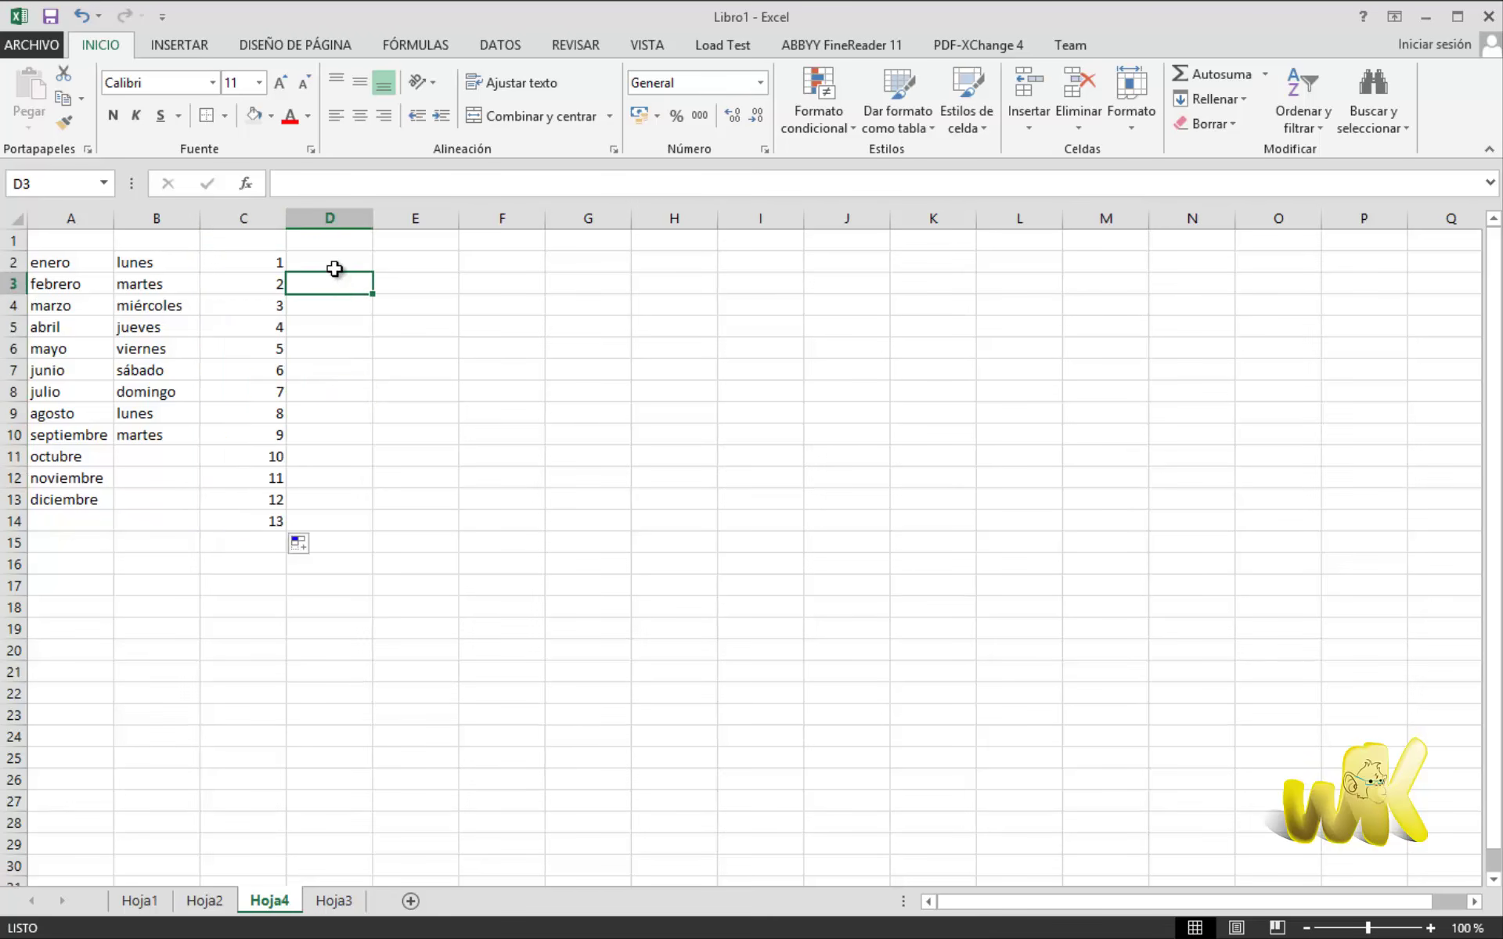
click(335, 265)
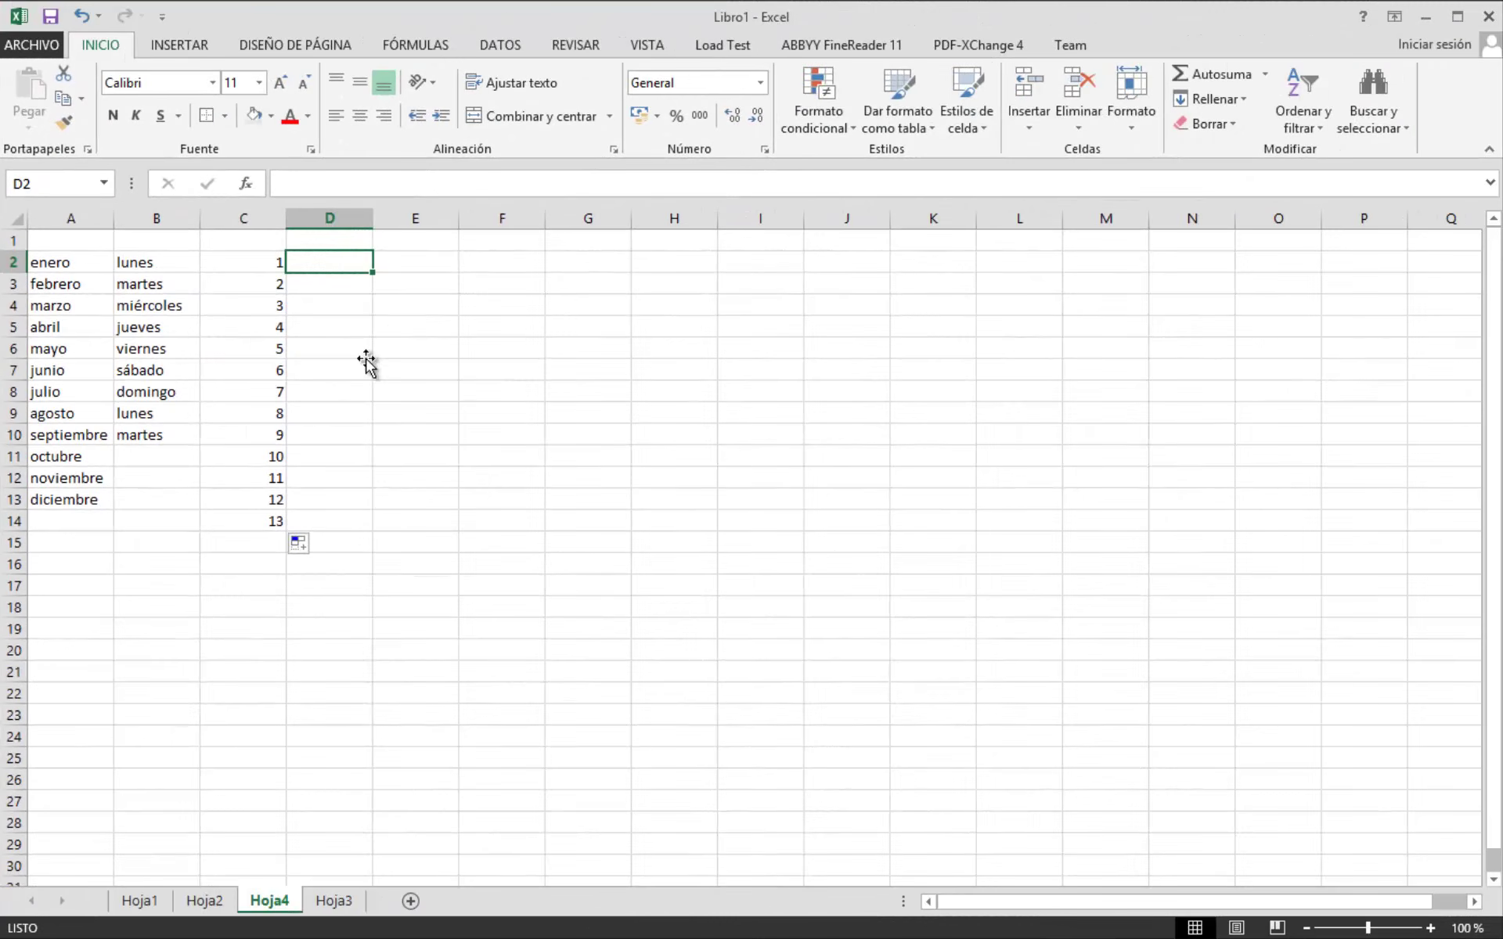
click(365, 354)
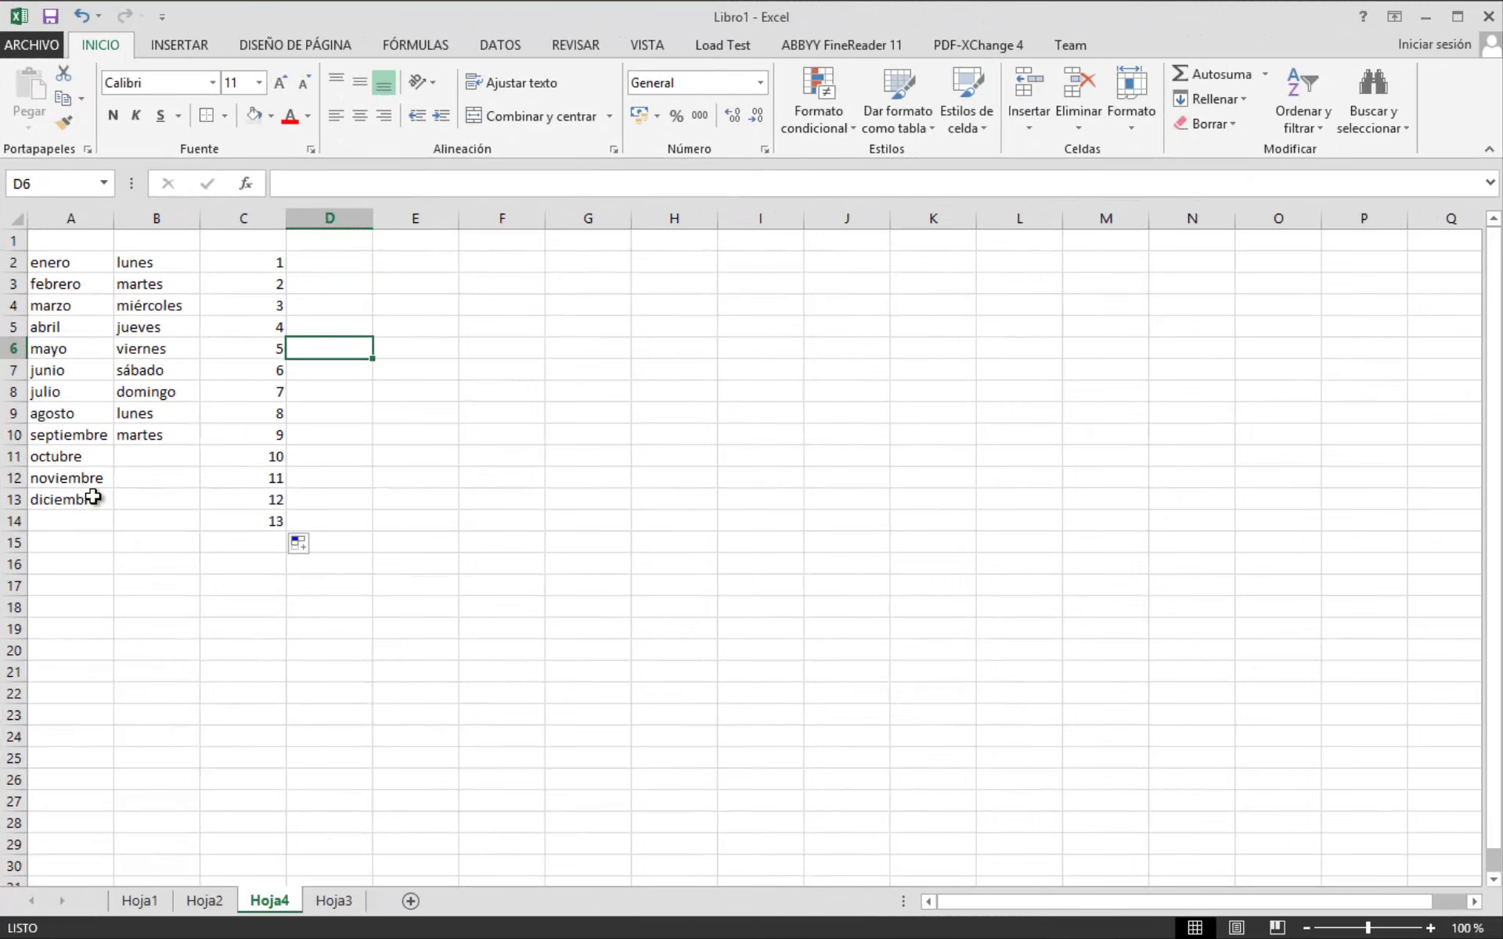
click(470, 667)
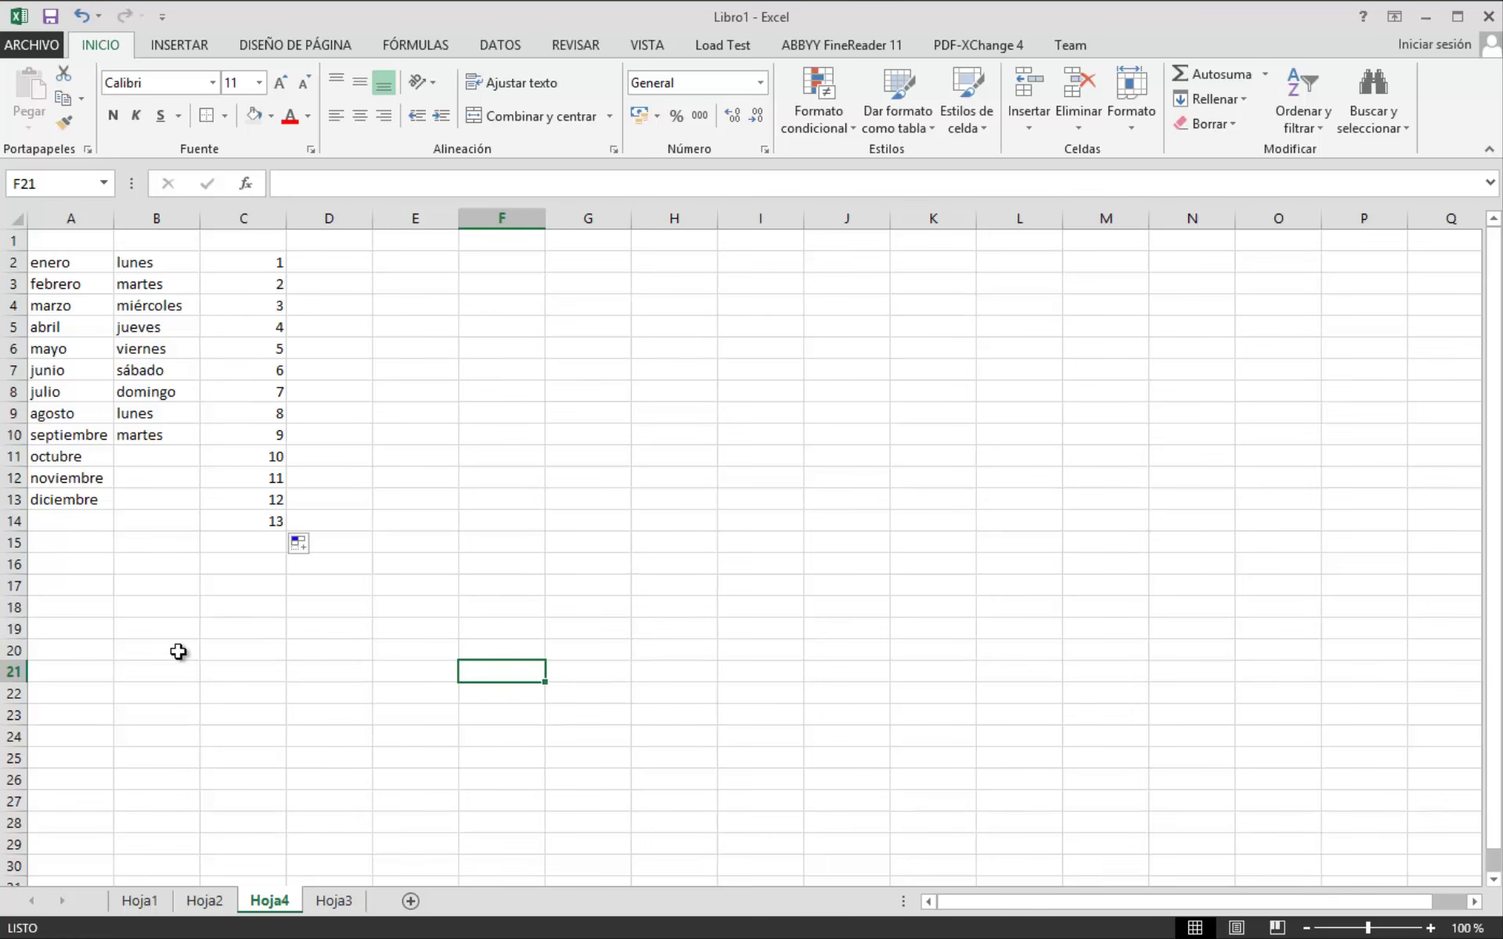
Enter enero in cell C18 and autofill the months across the row to J18.
click(266, 617)
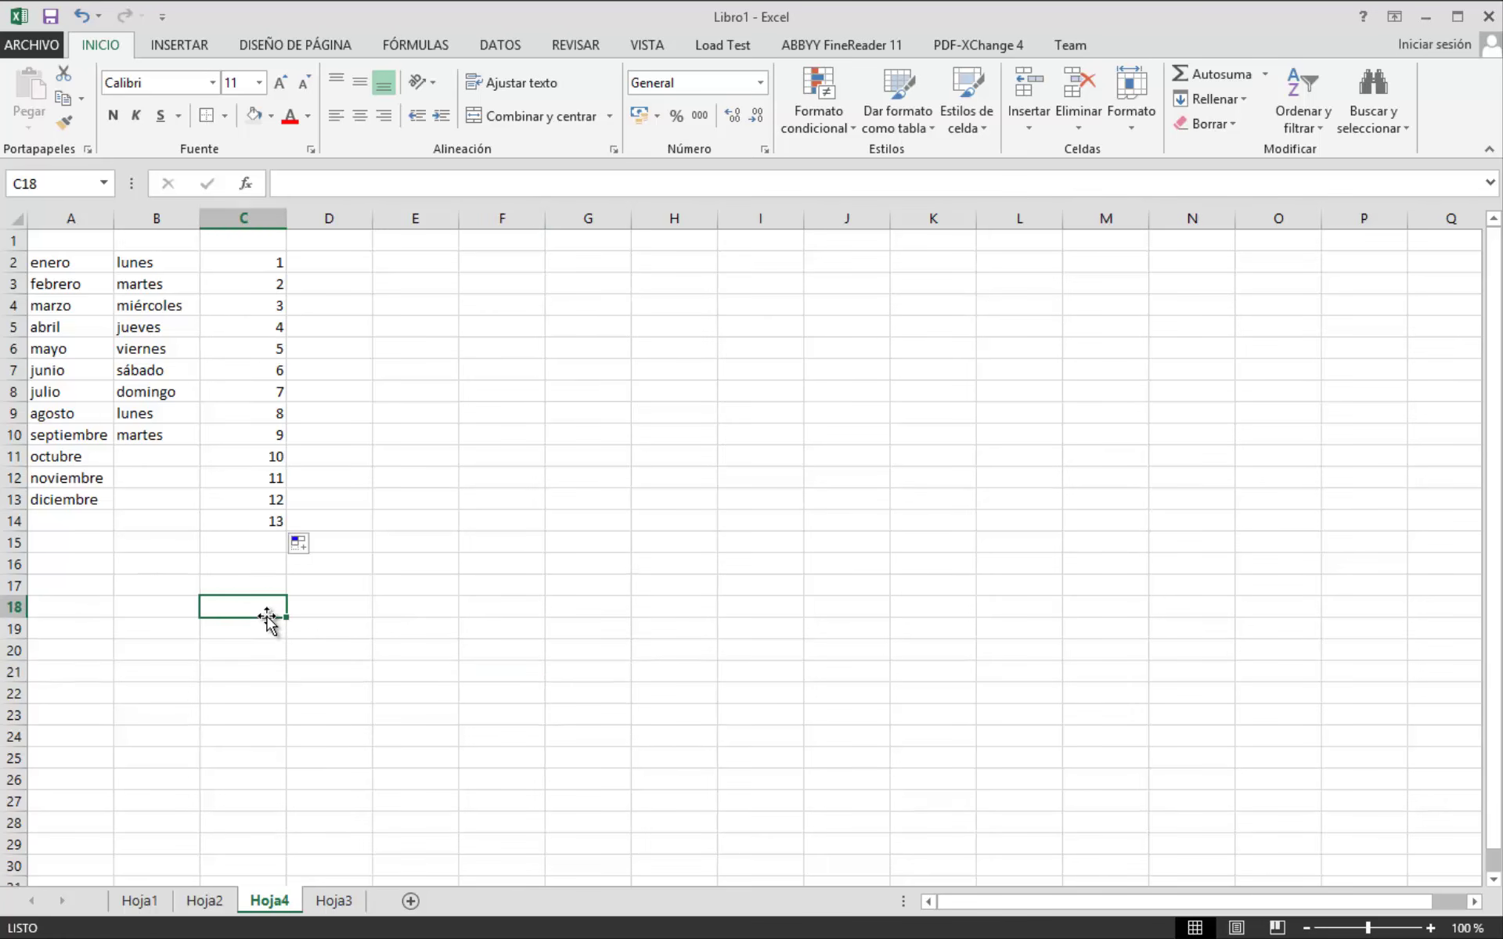
text(ene)
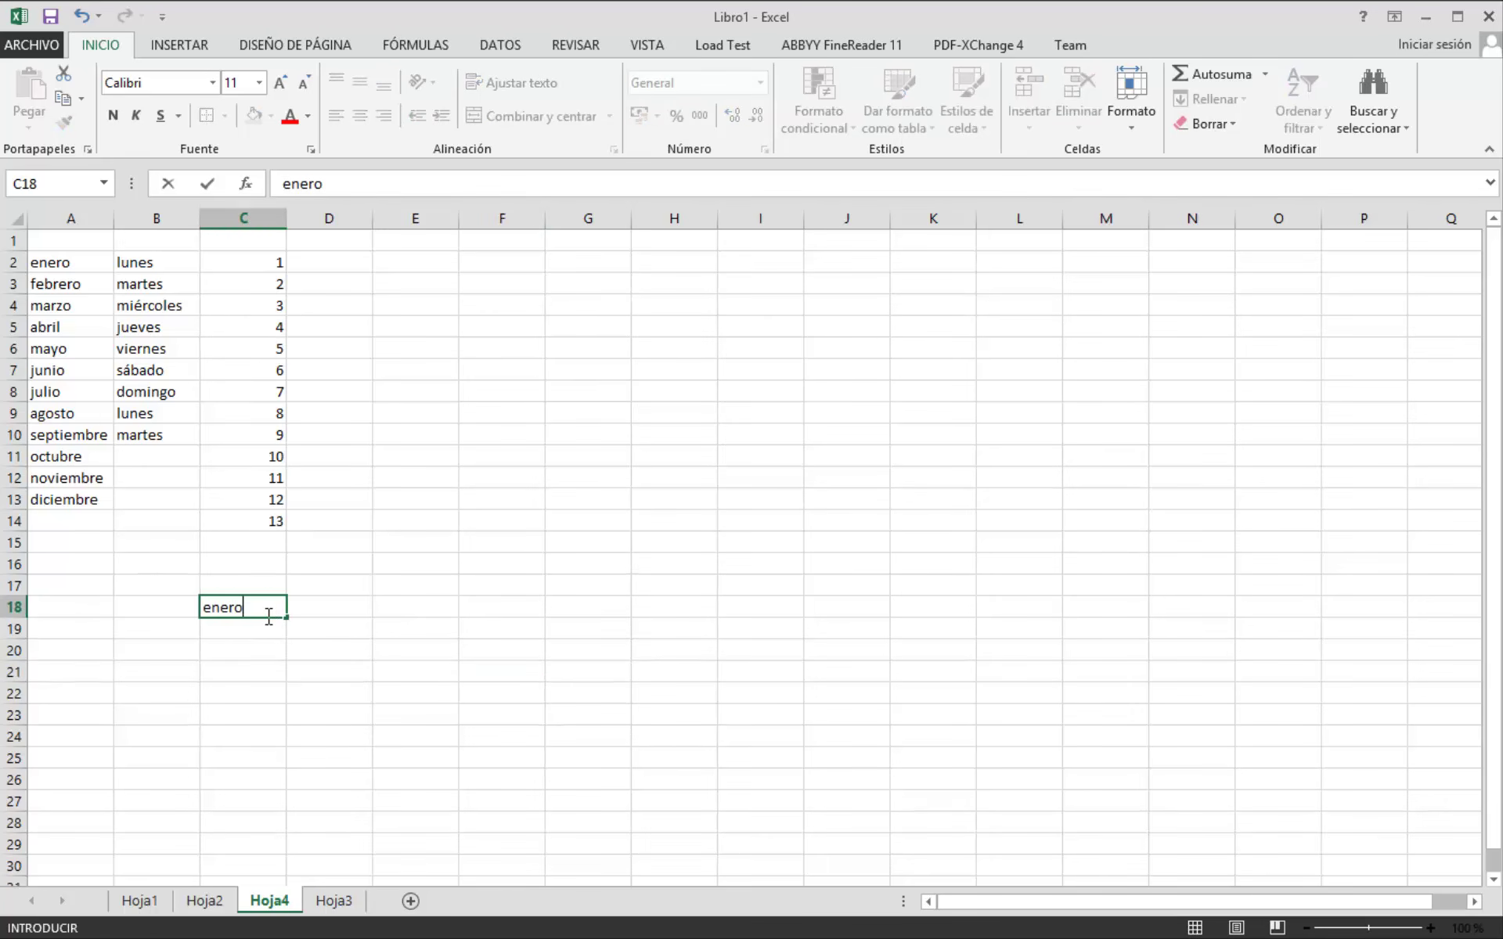
text(ro)
key(Return)
key(Up)
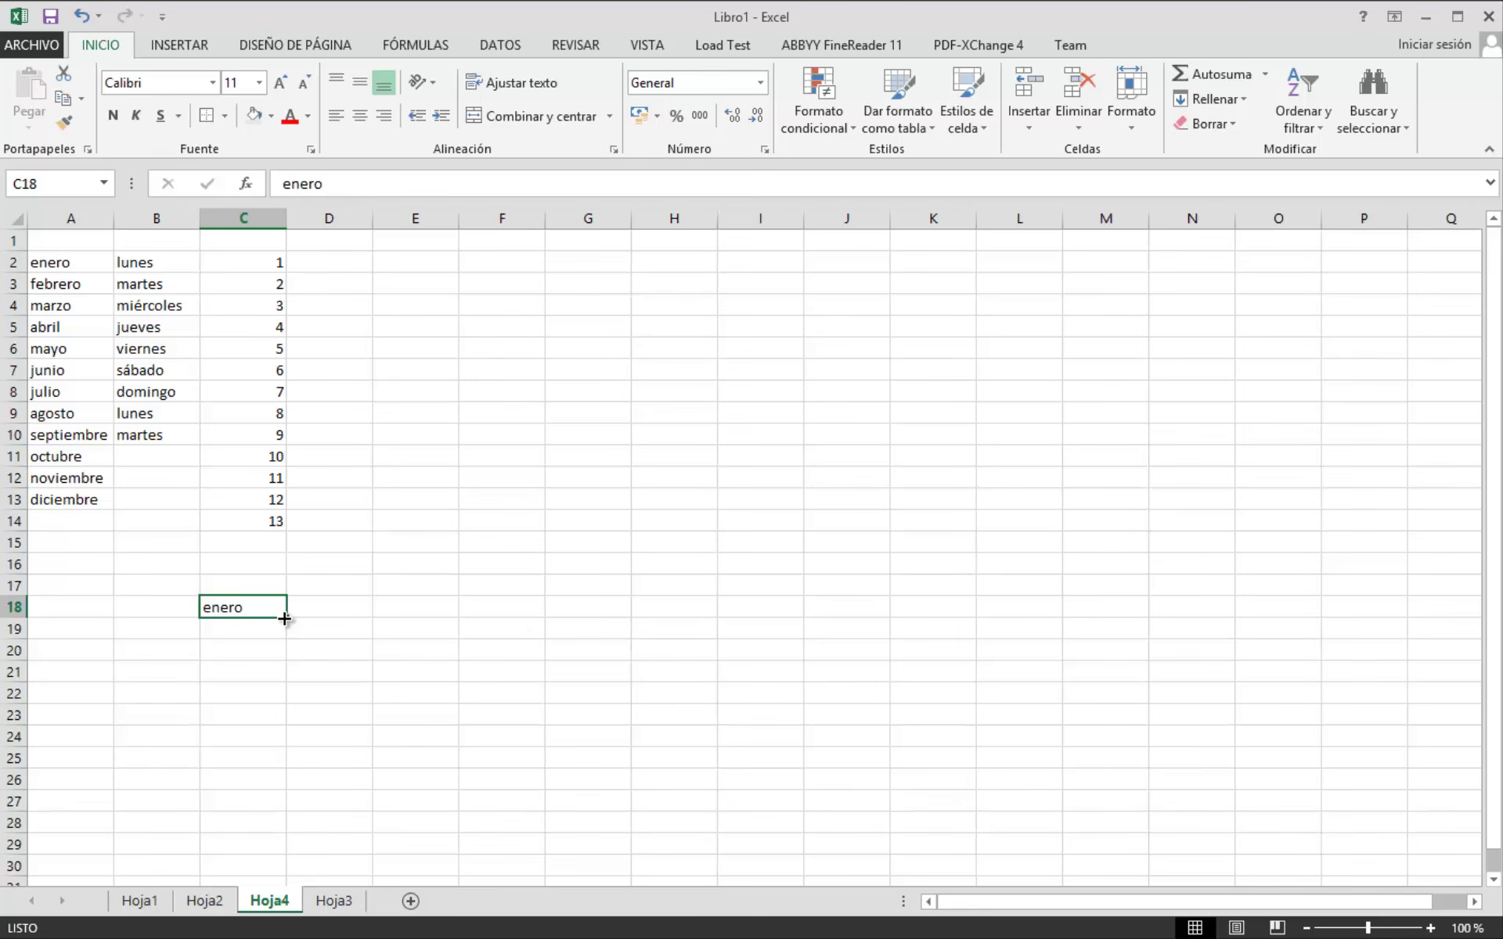
drag(285, 619, 760, 636)
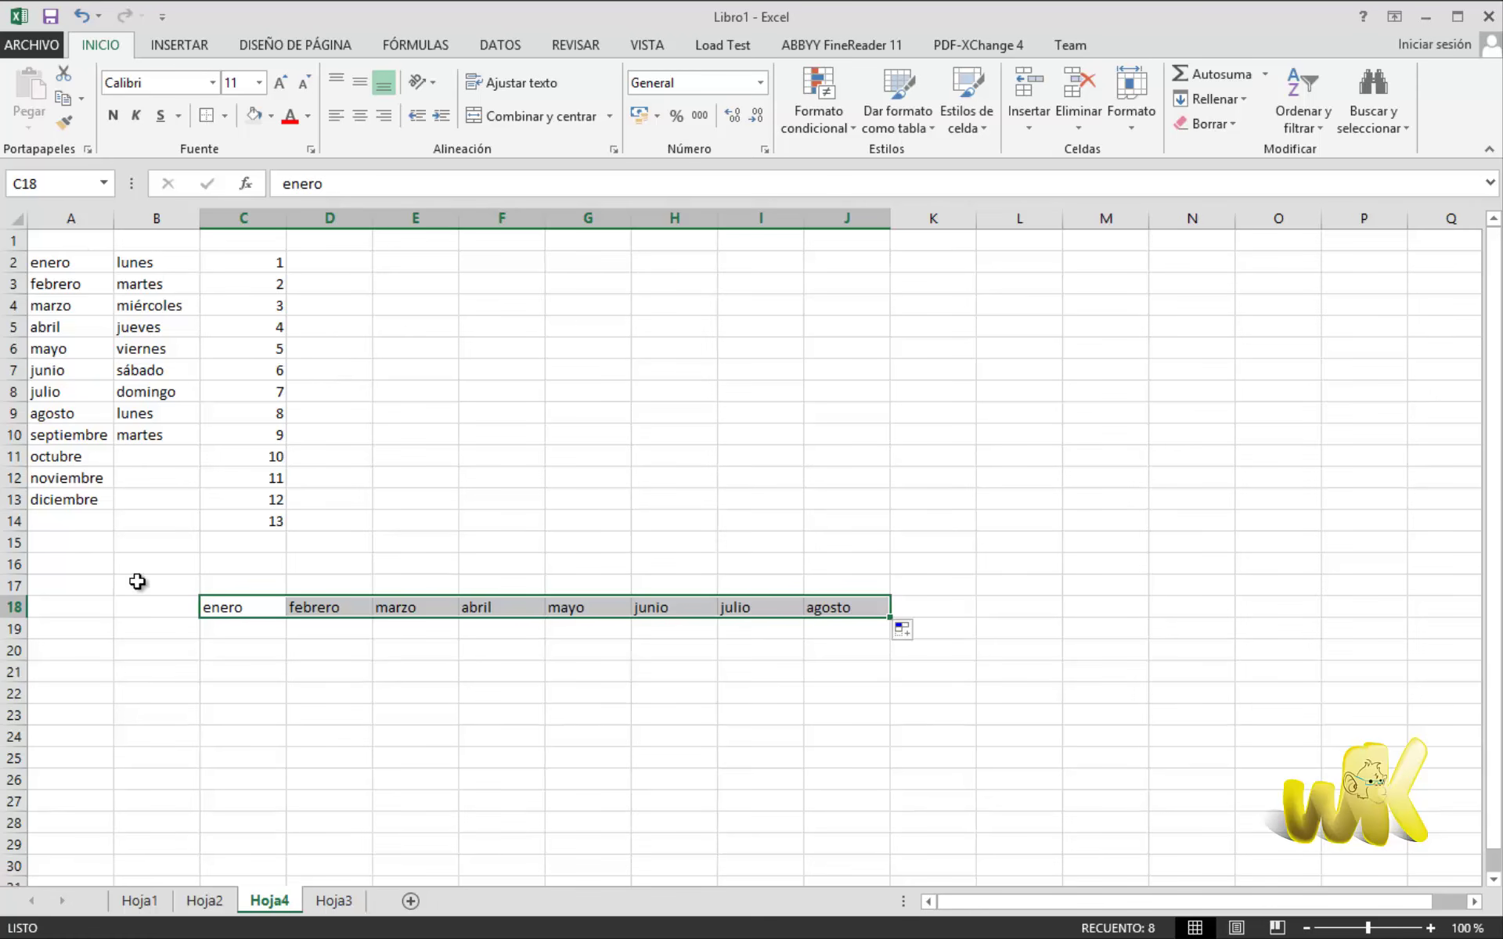
Undo the month fill across row 18 and the enero entry in C18.
key(ctrl+z)
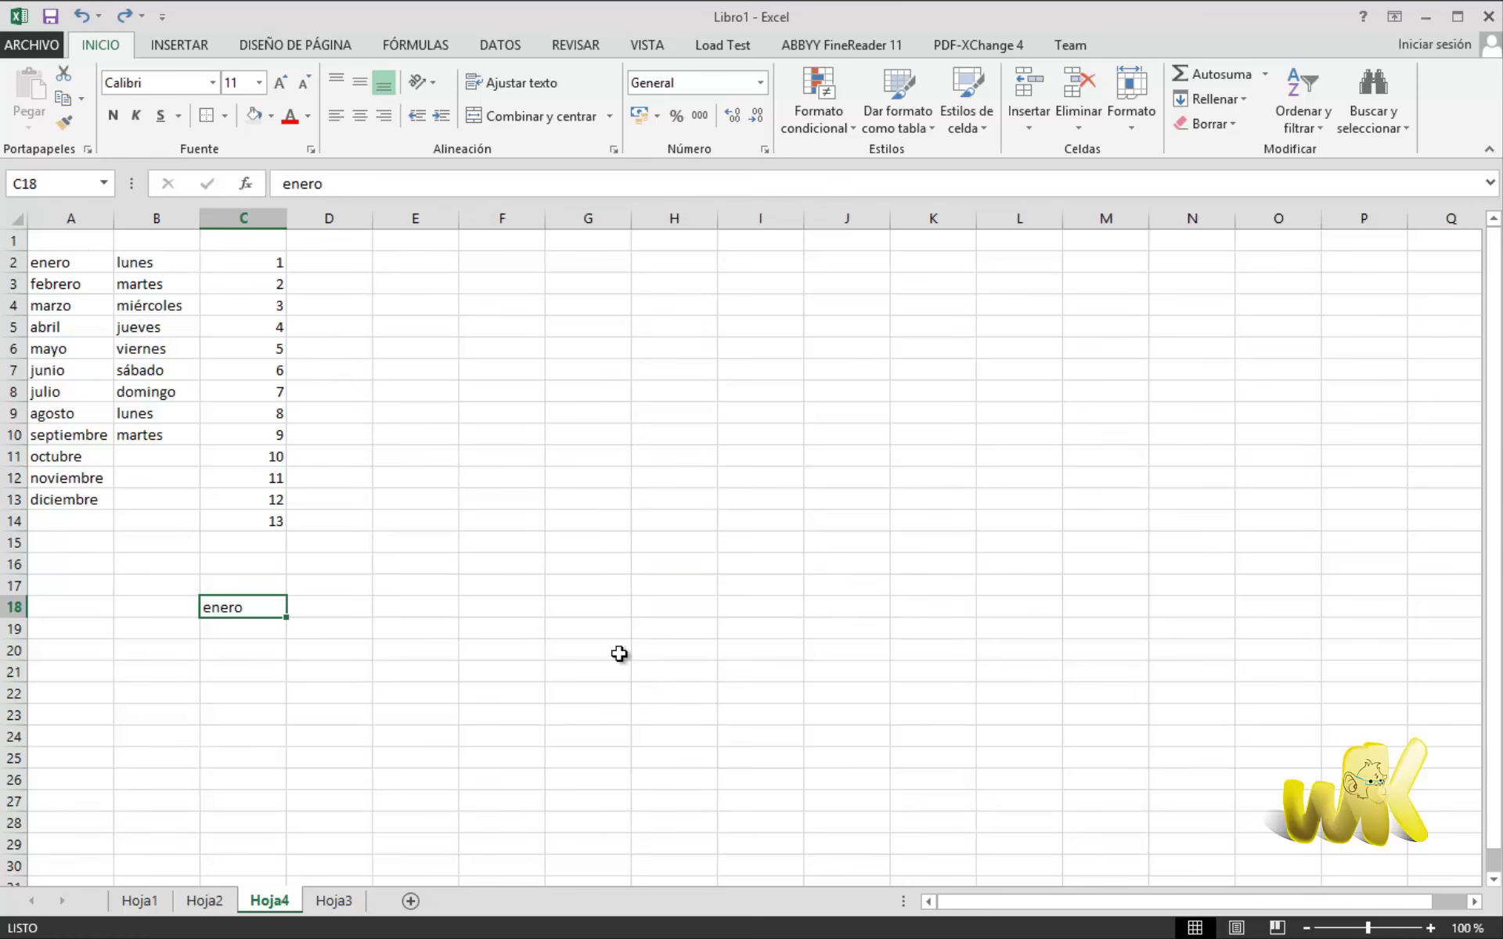
key(ctrl+z)
click(567, 586)
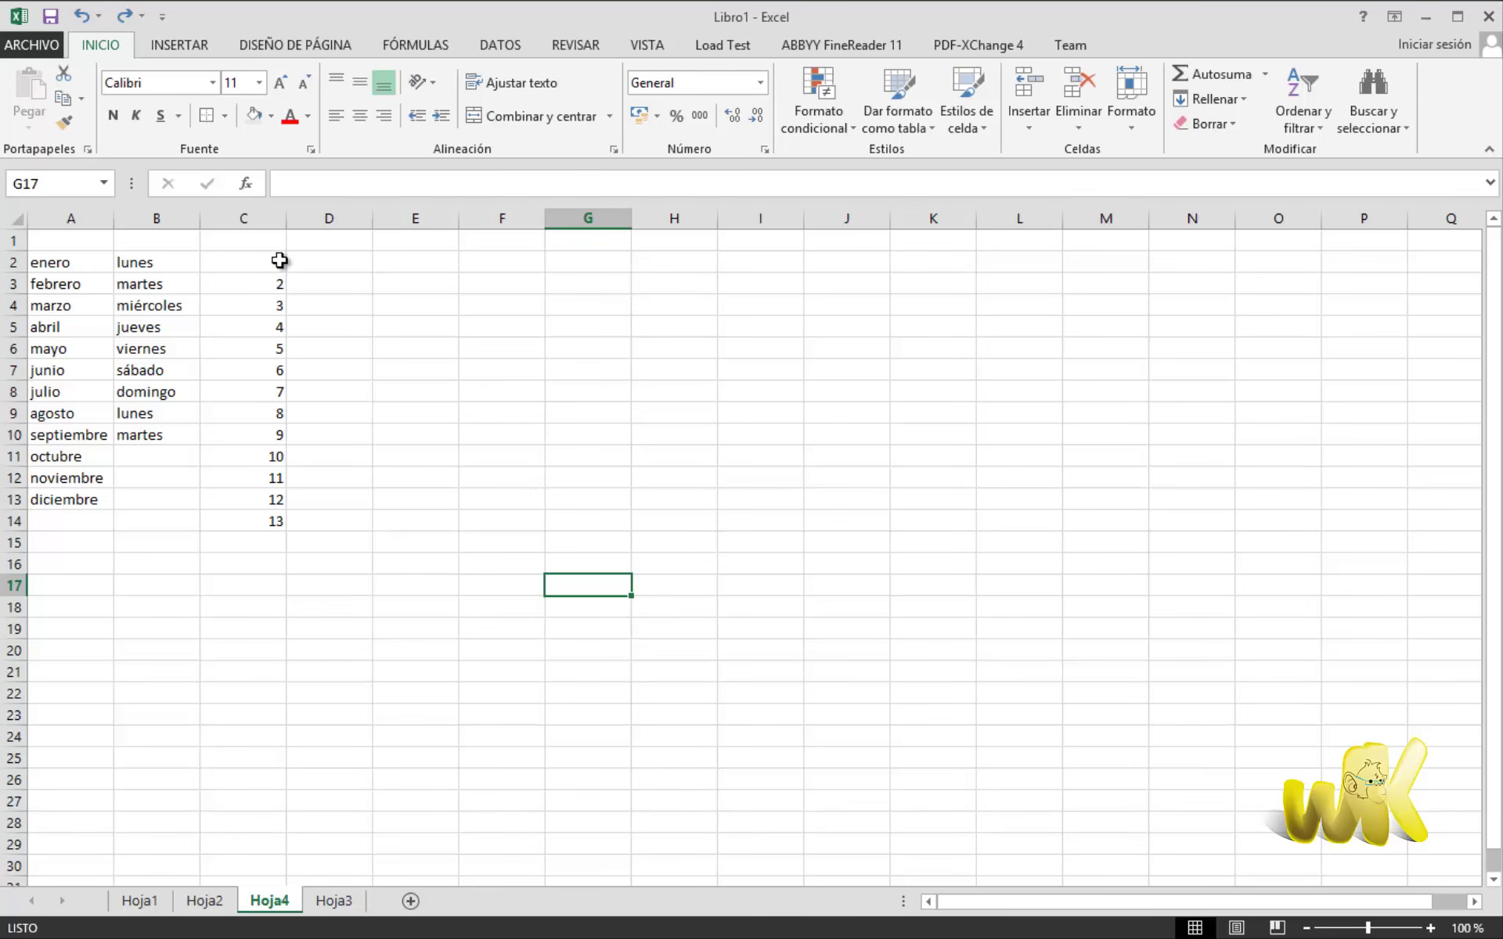
Enter the date 1-enero-2013 in cell D2 and autofill the dates down to D15.
click(341, 265)
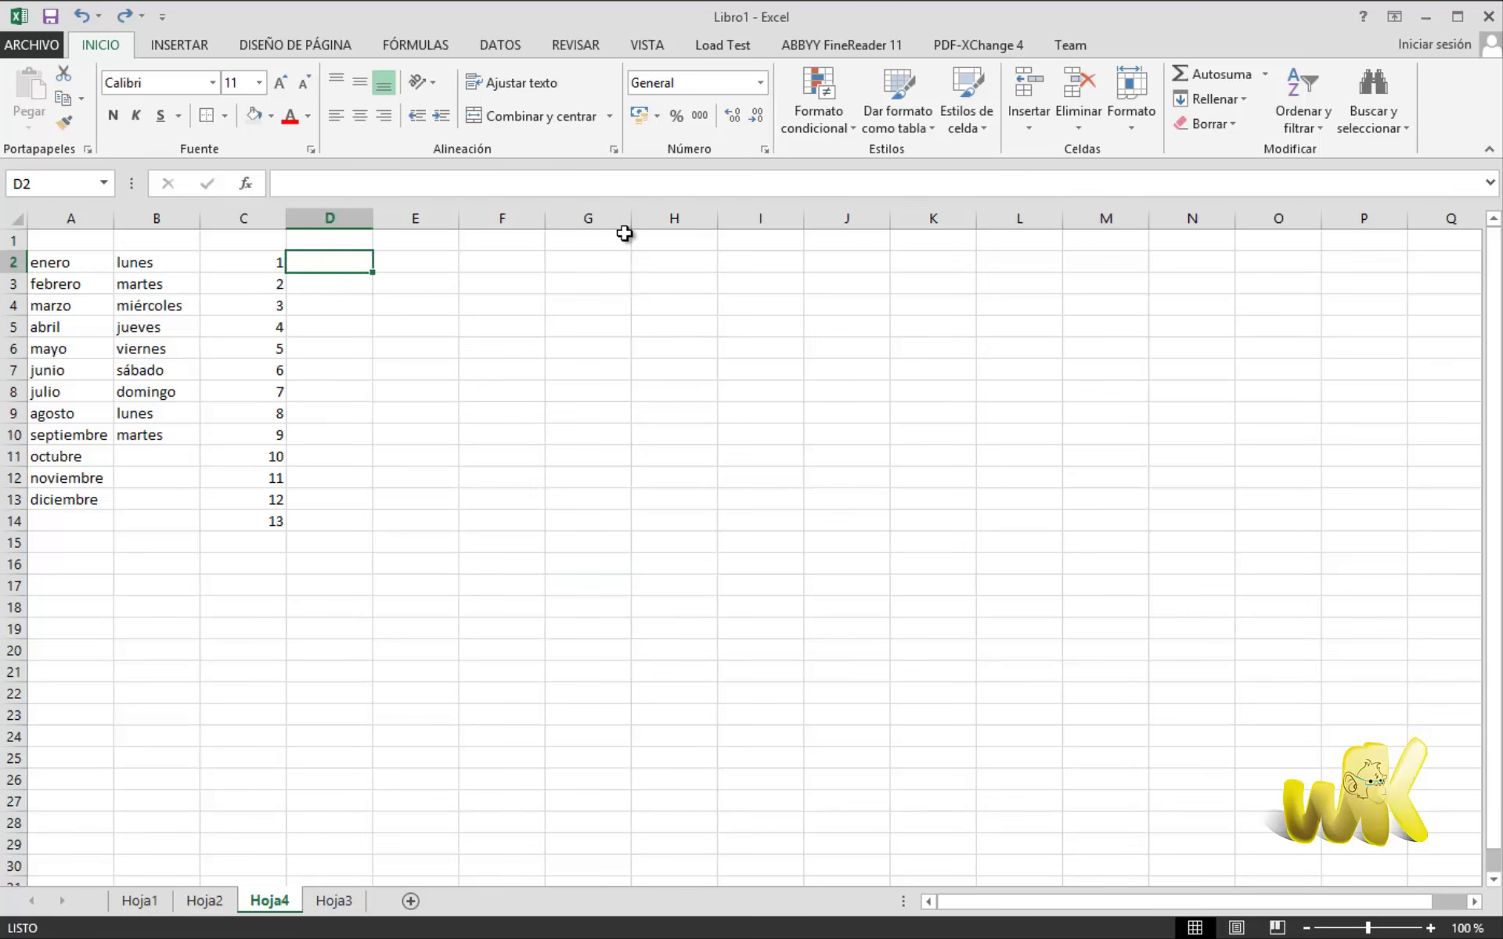
text(1-enero-2013)
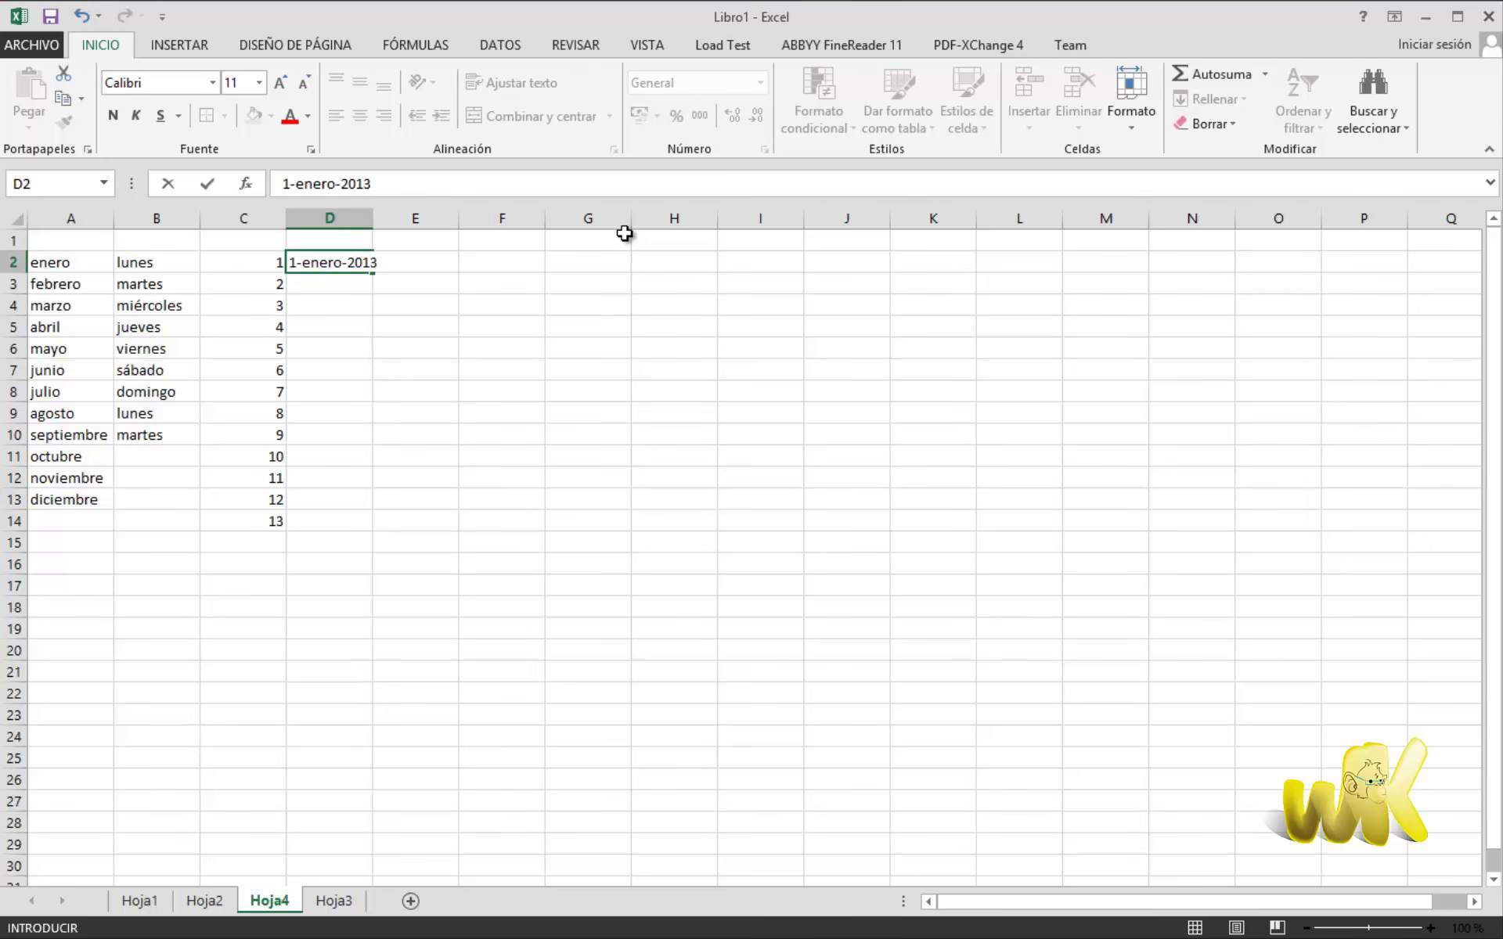
click(579, 304)
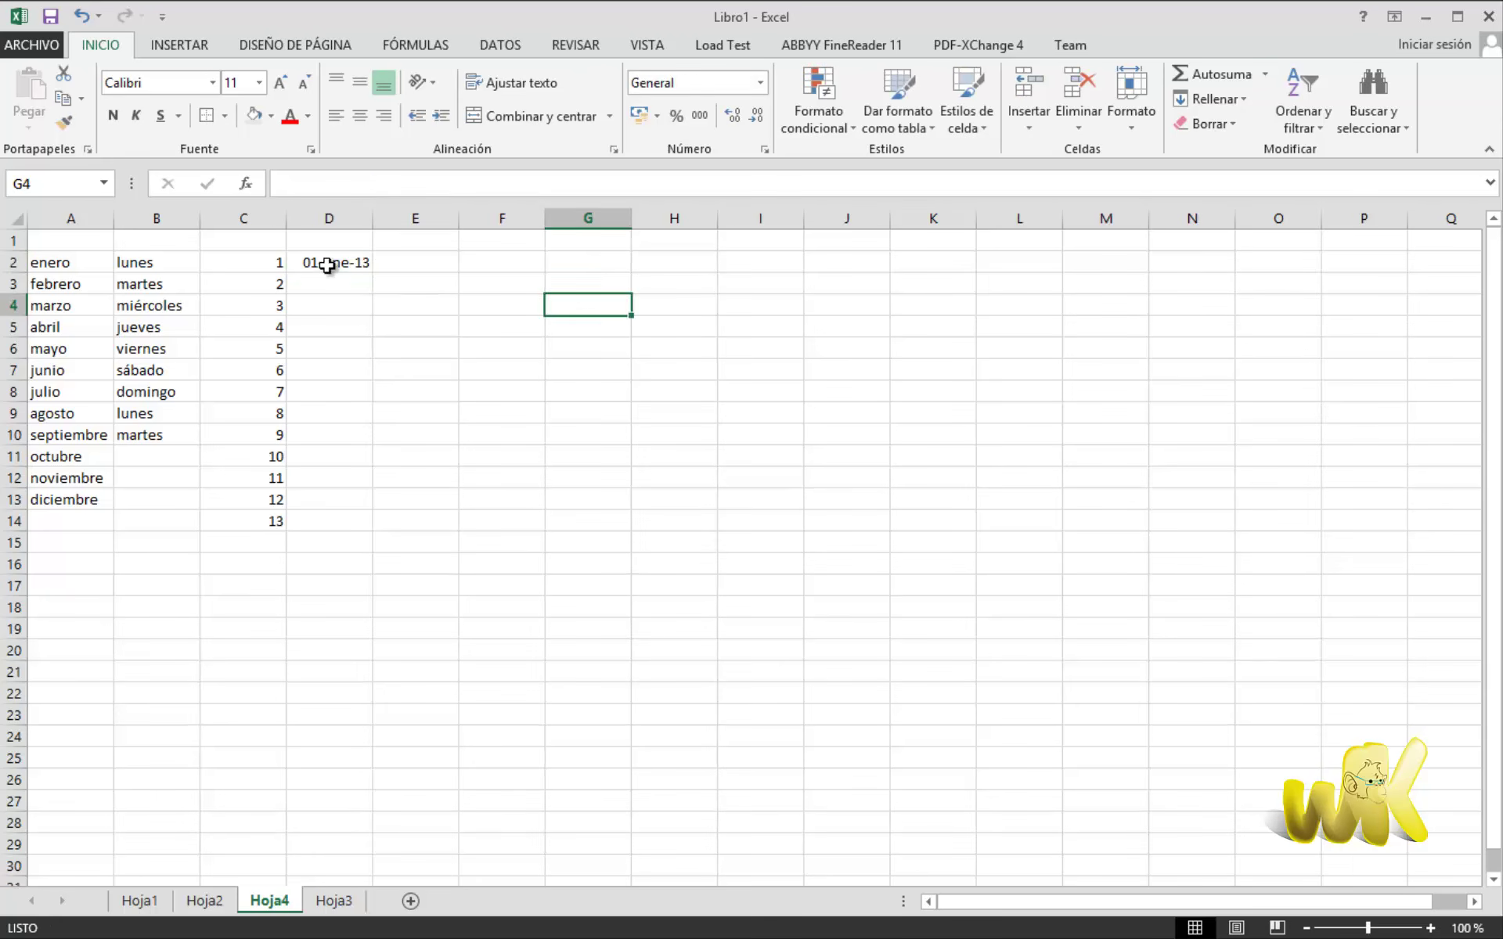
click(344, 264)
drag(375, 270, 376, 549)
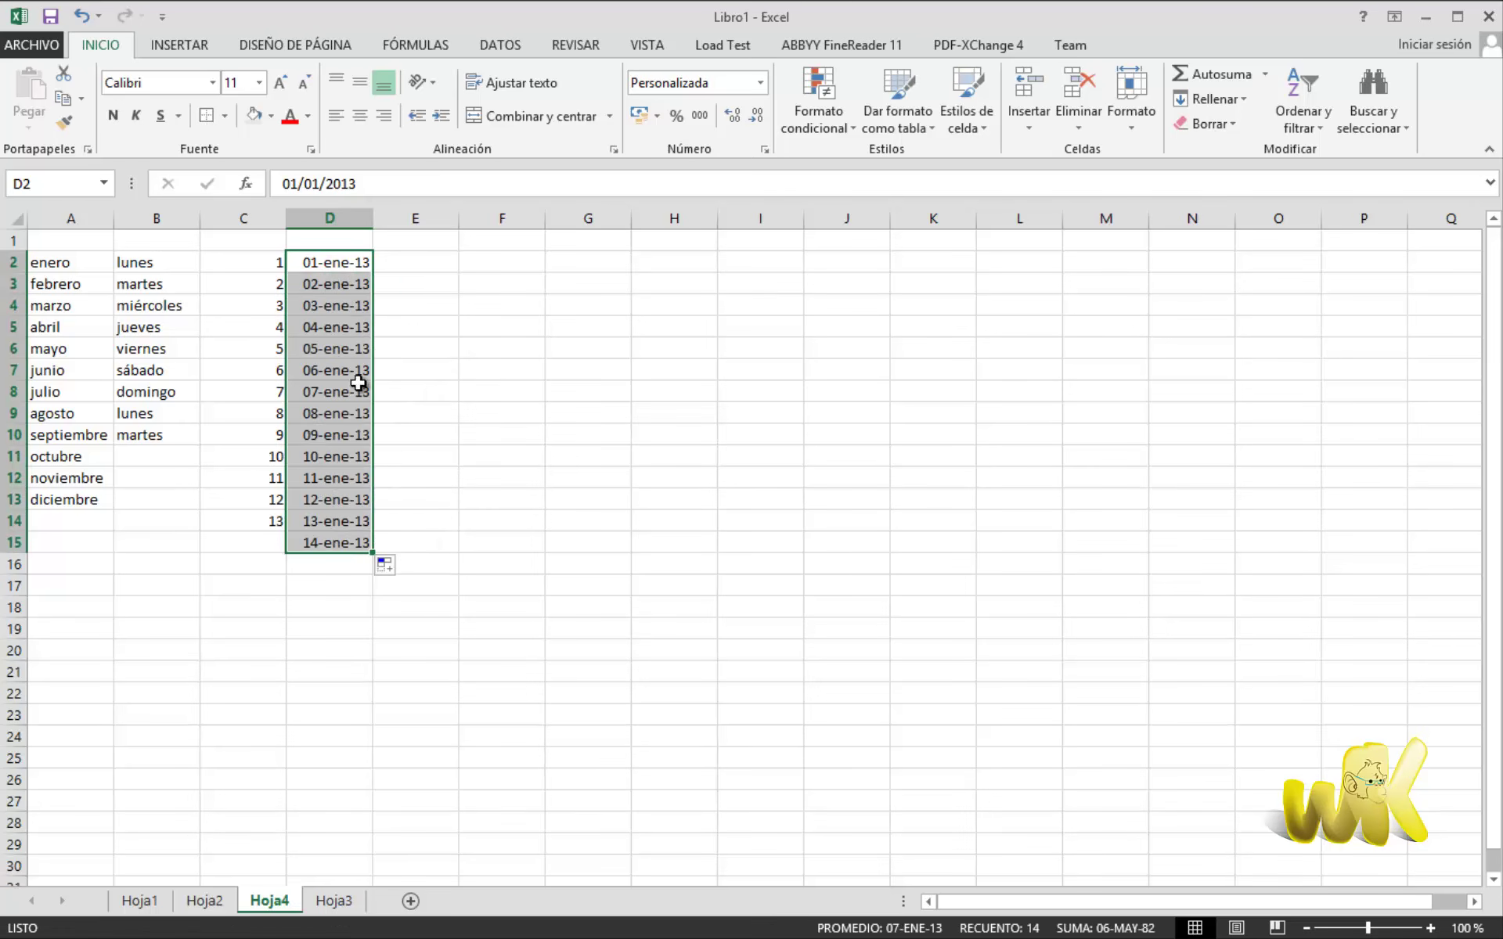
Switch the autofill option for the dates in D2:D15 to Rellenar meses, and after that to Rellenar años.
click(397, 569)
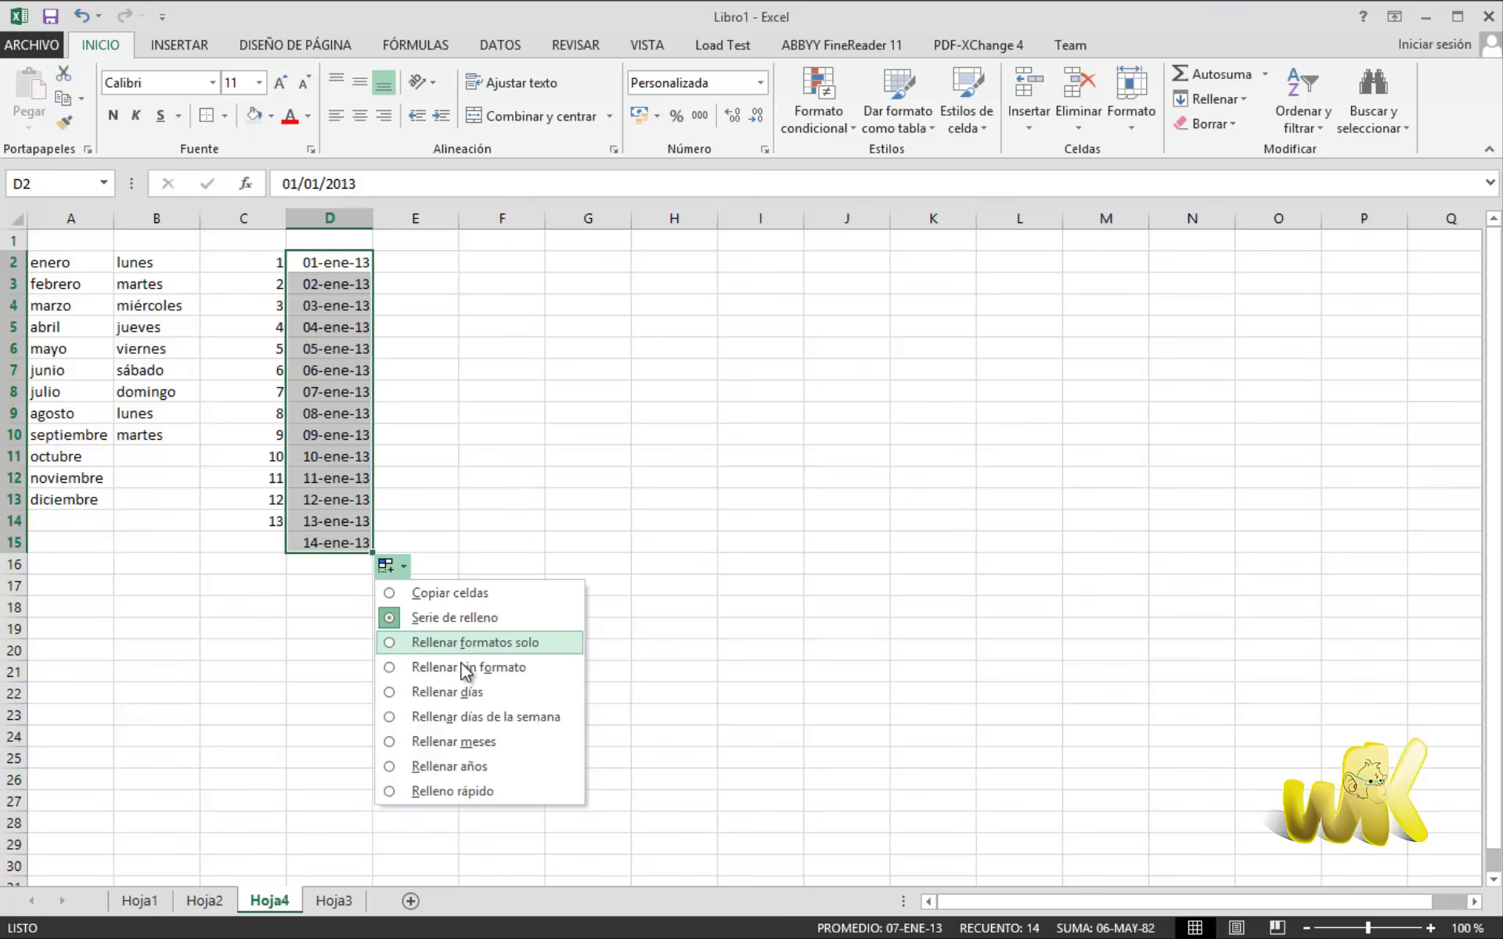
click(464, 742)
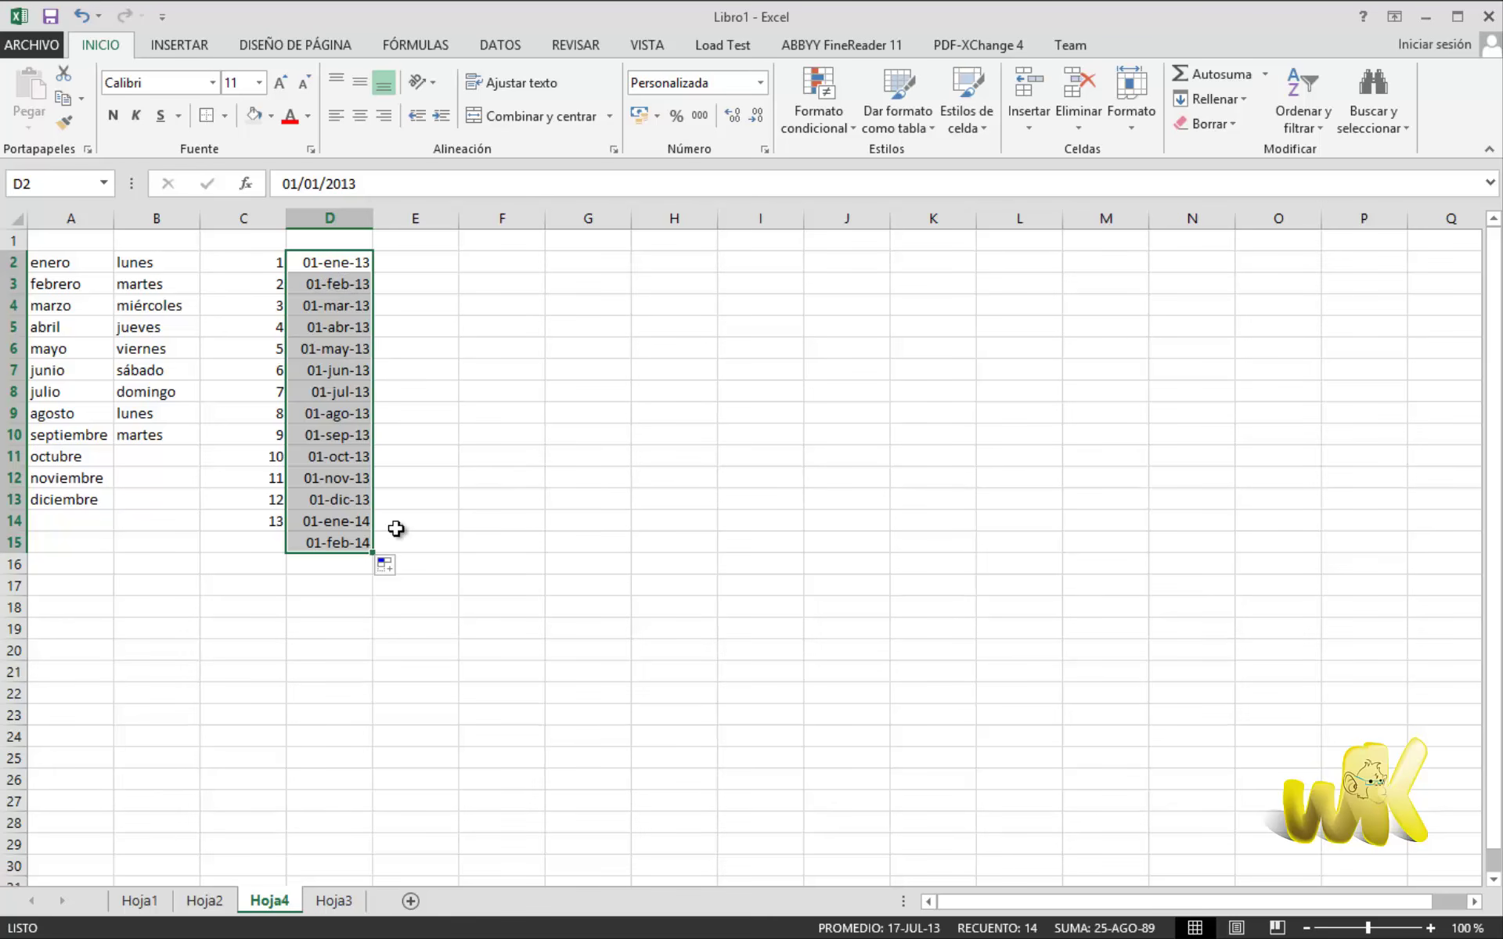
click(394, 569)
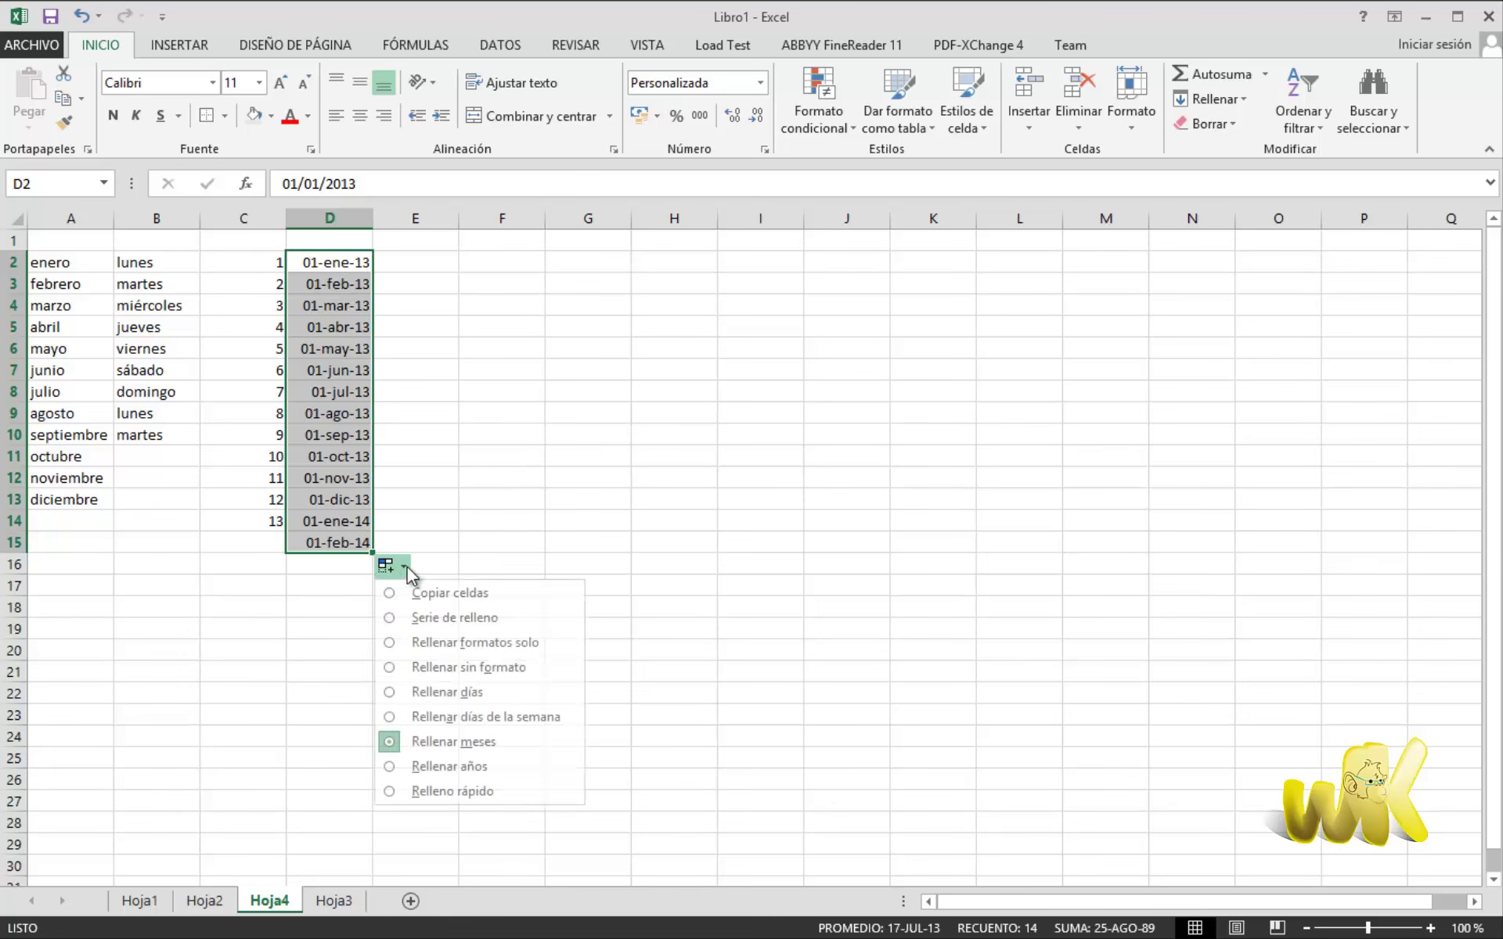
click(458, 767)
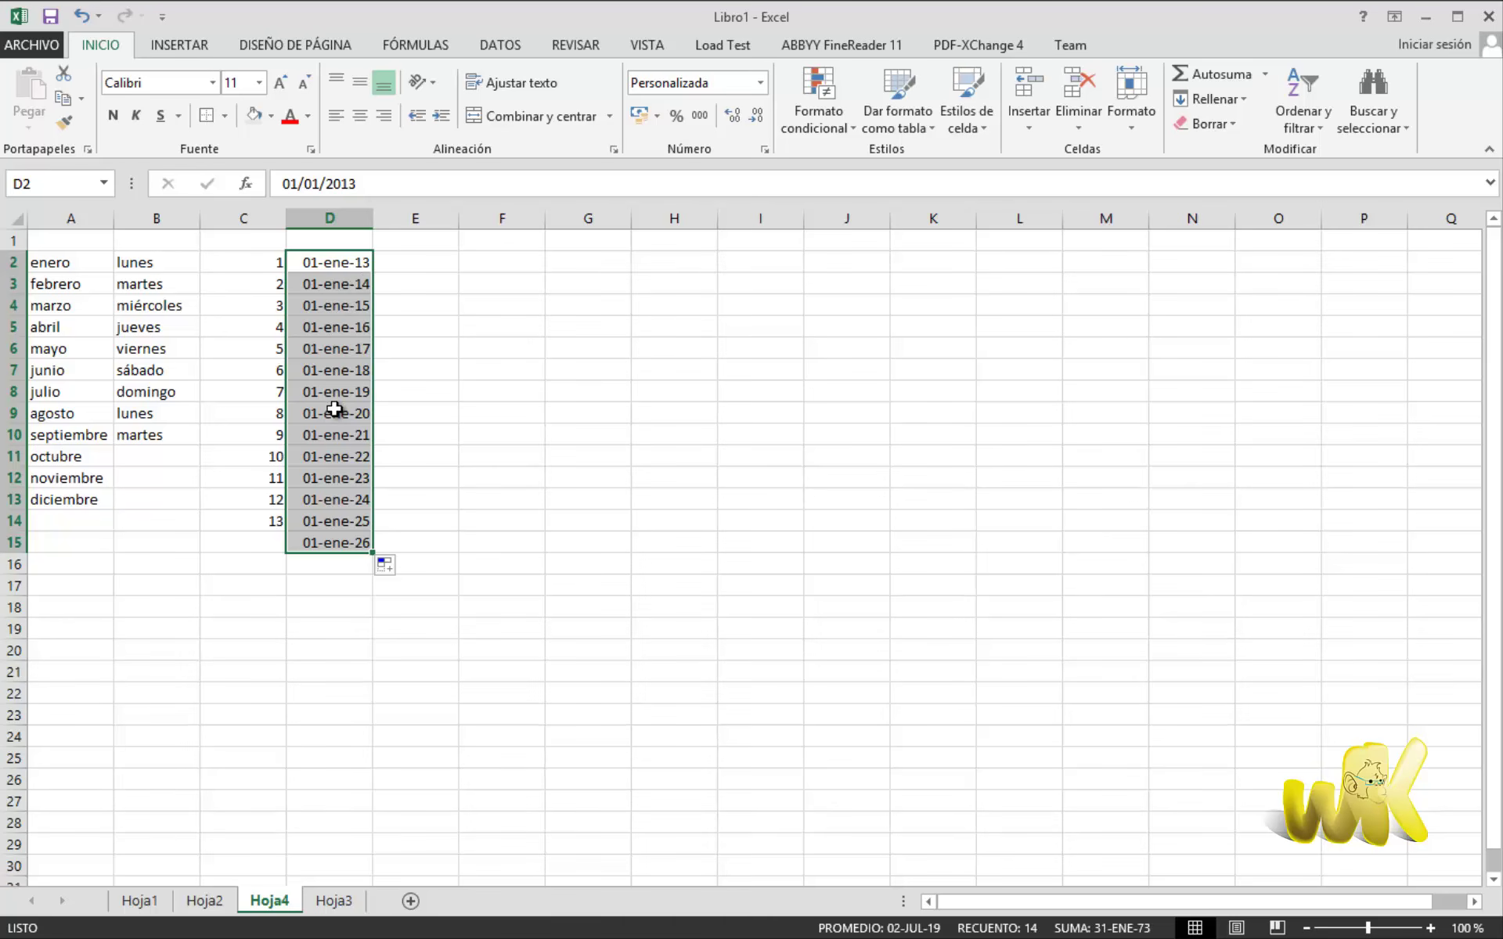
click(389, 568)
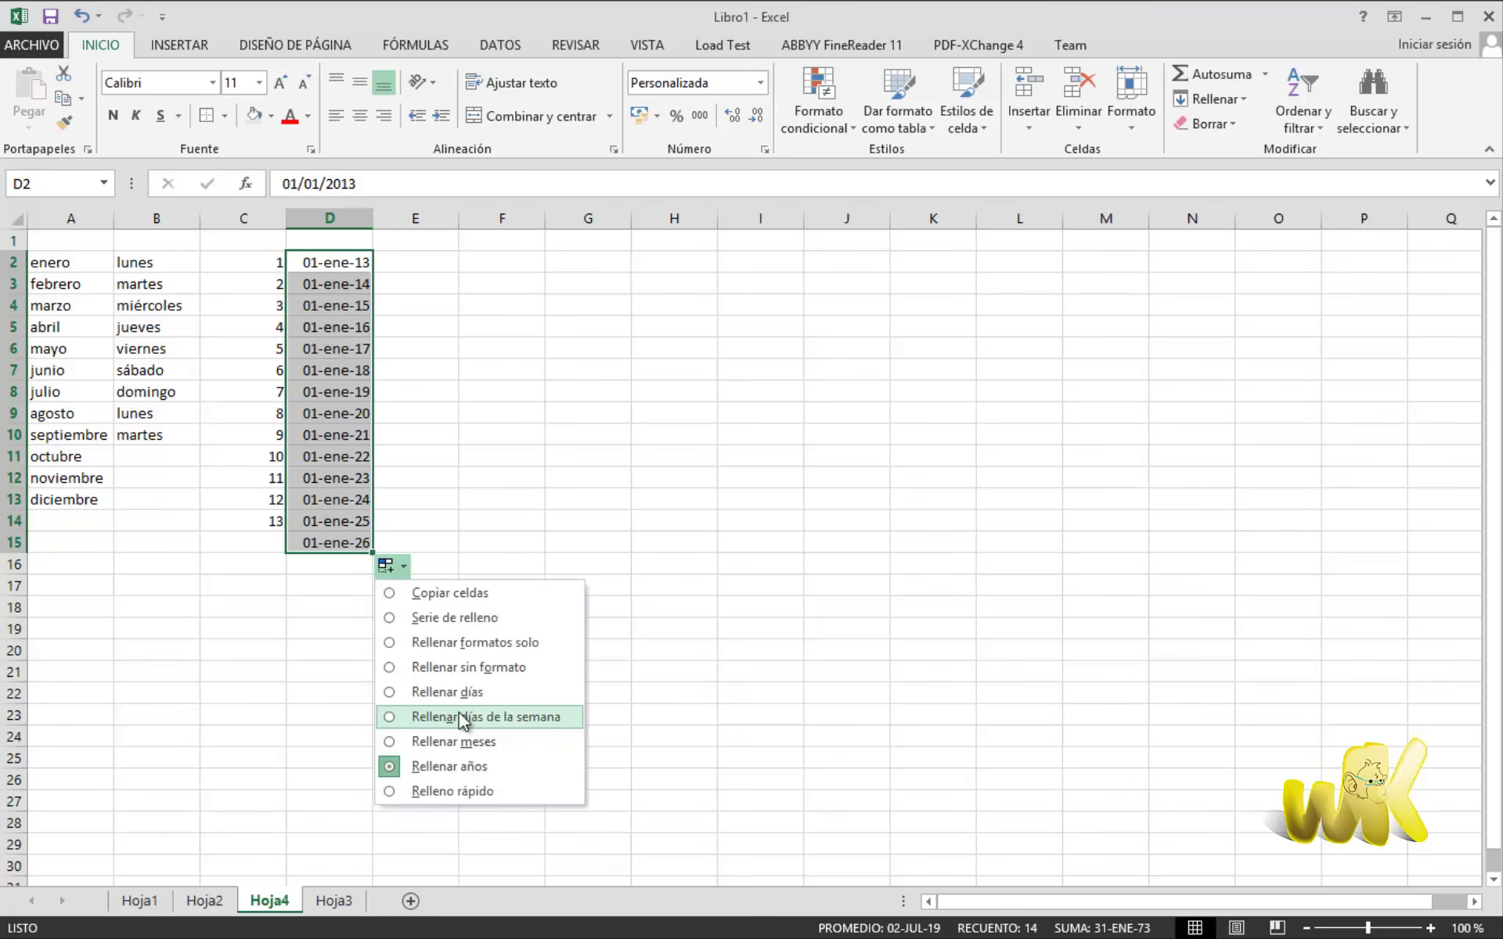
click(698, 671)
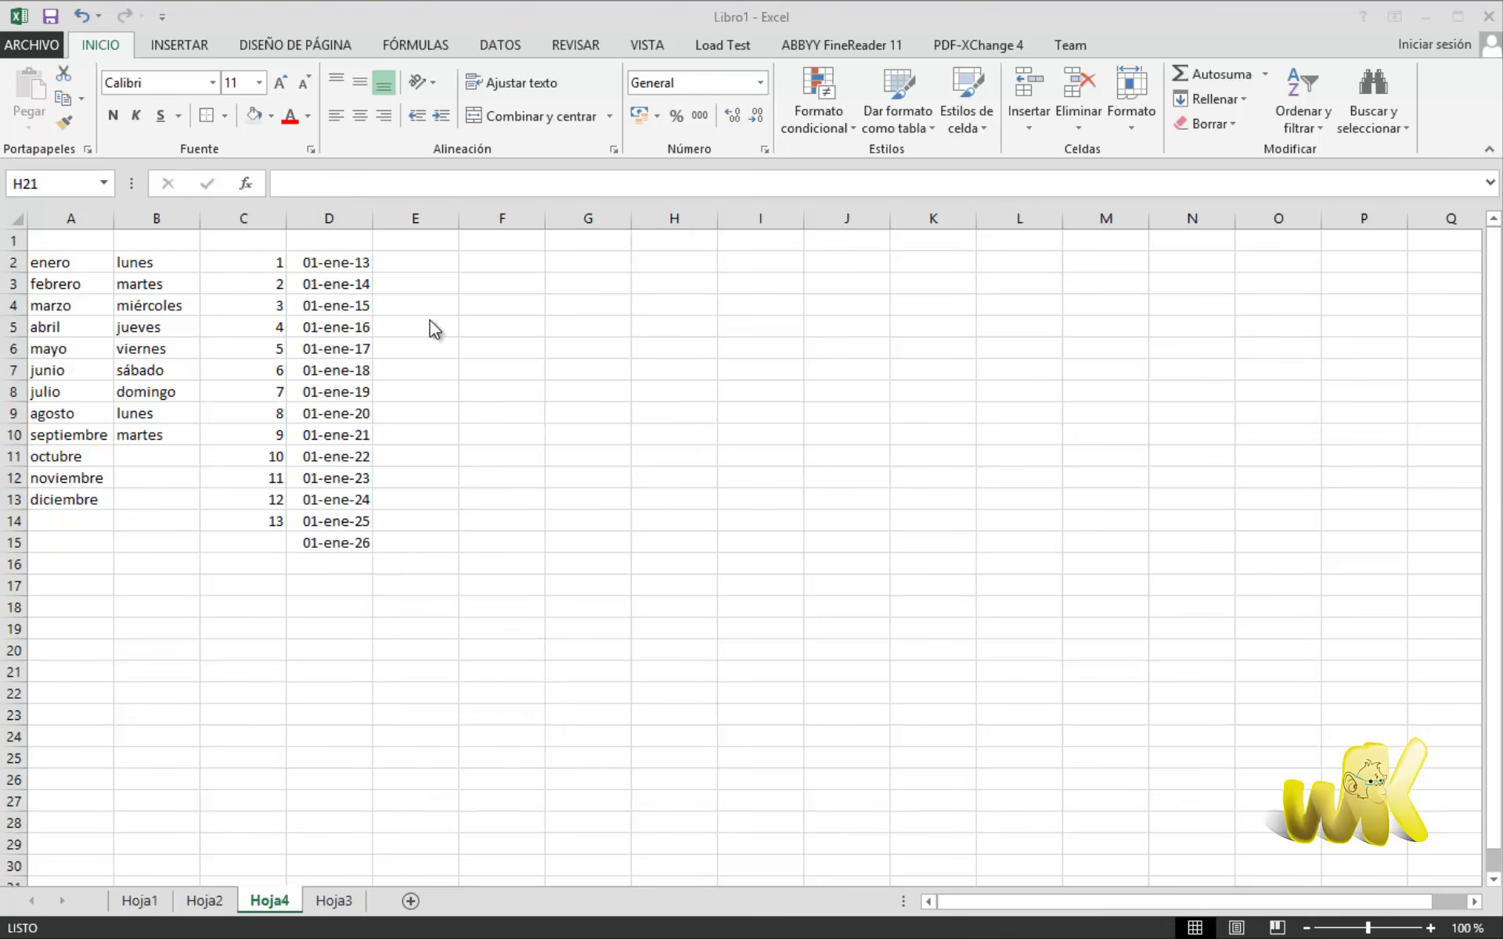
Enter the time 12:00 in cell E2 and autofill the hours down to E13.
click(415, 266)
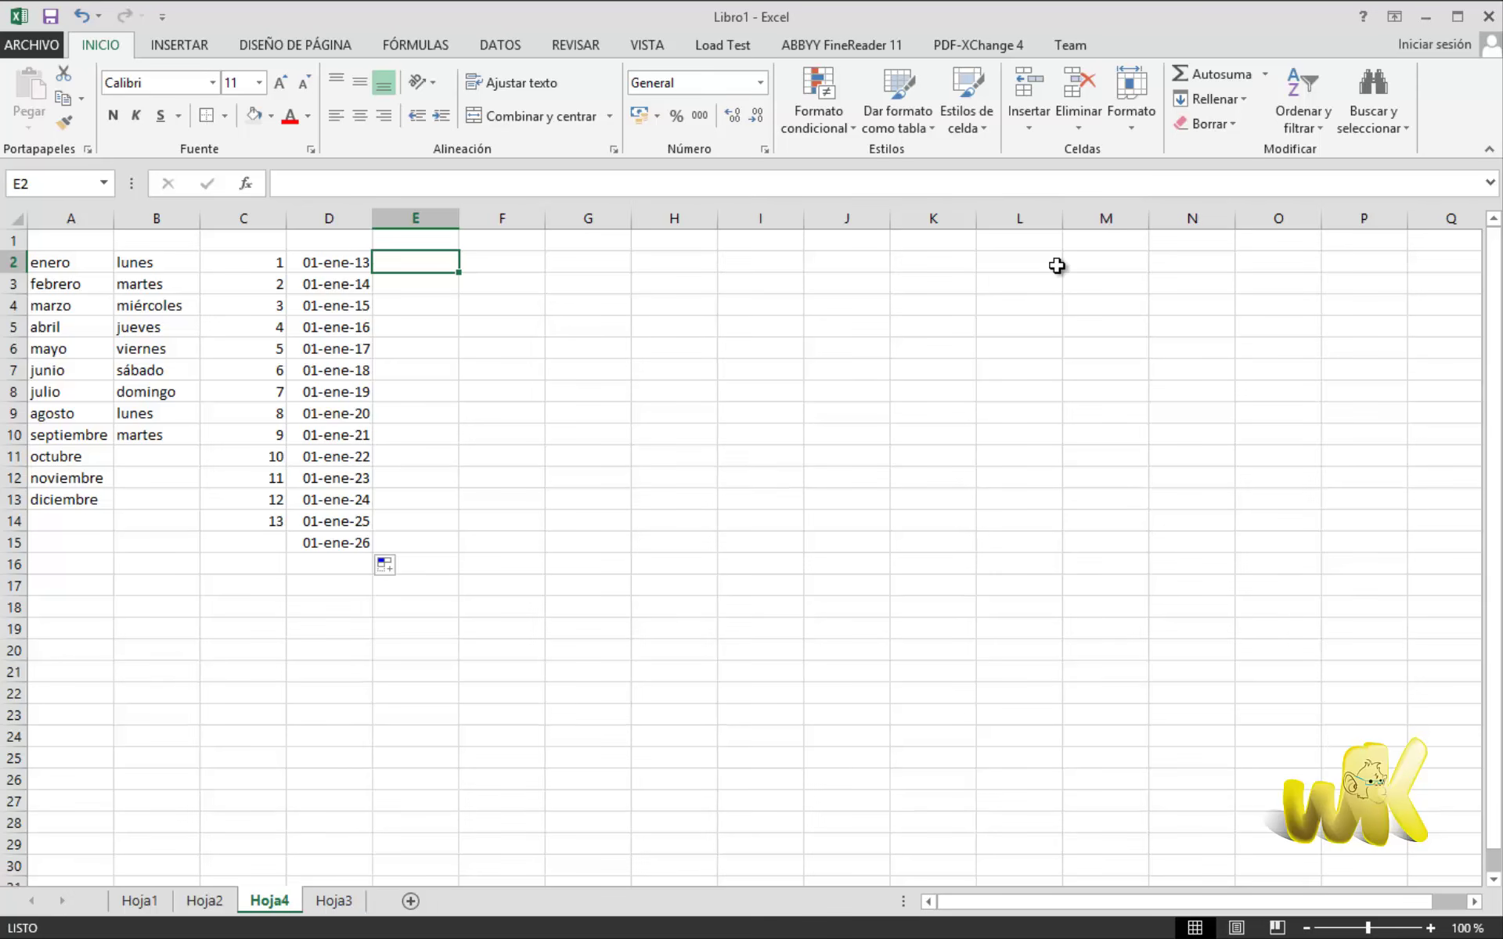
text(10,)
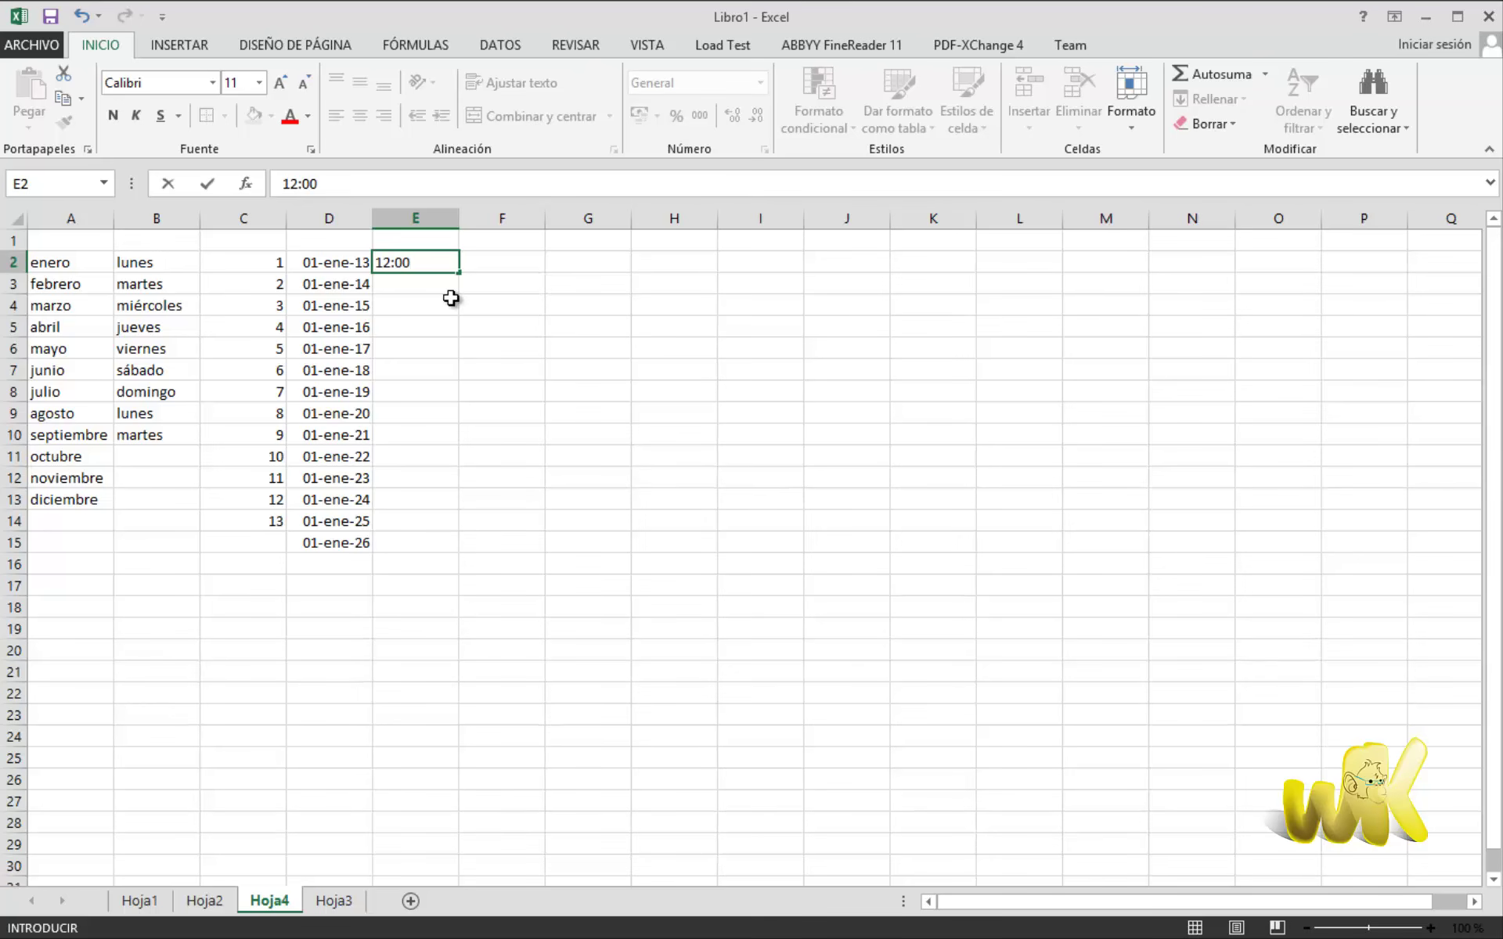
key(Return)
click(443, 262)
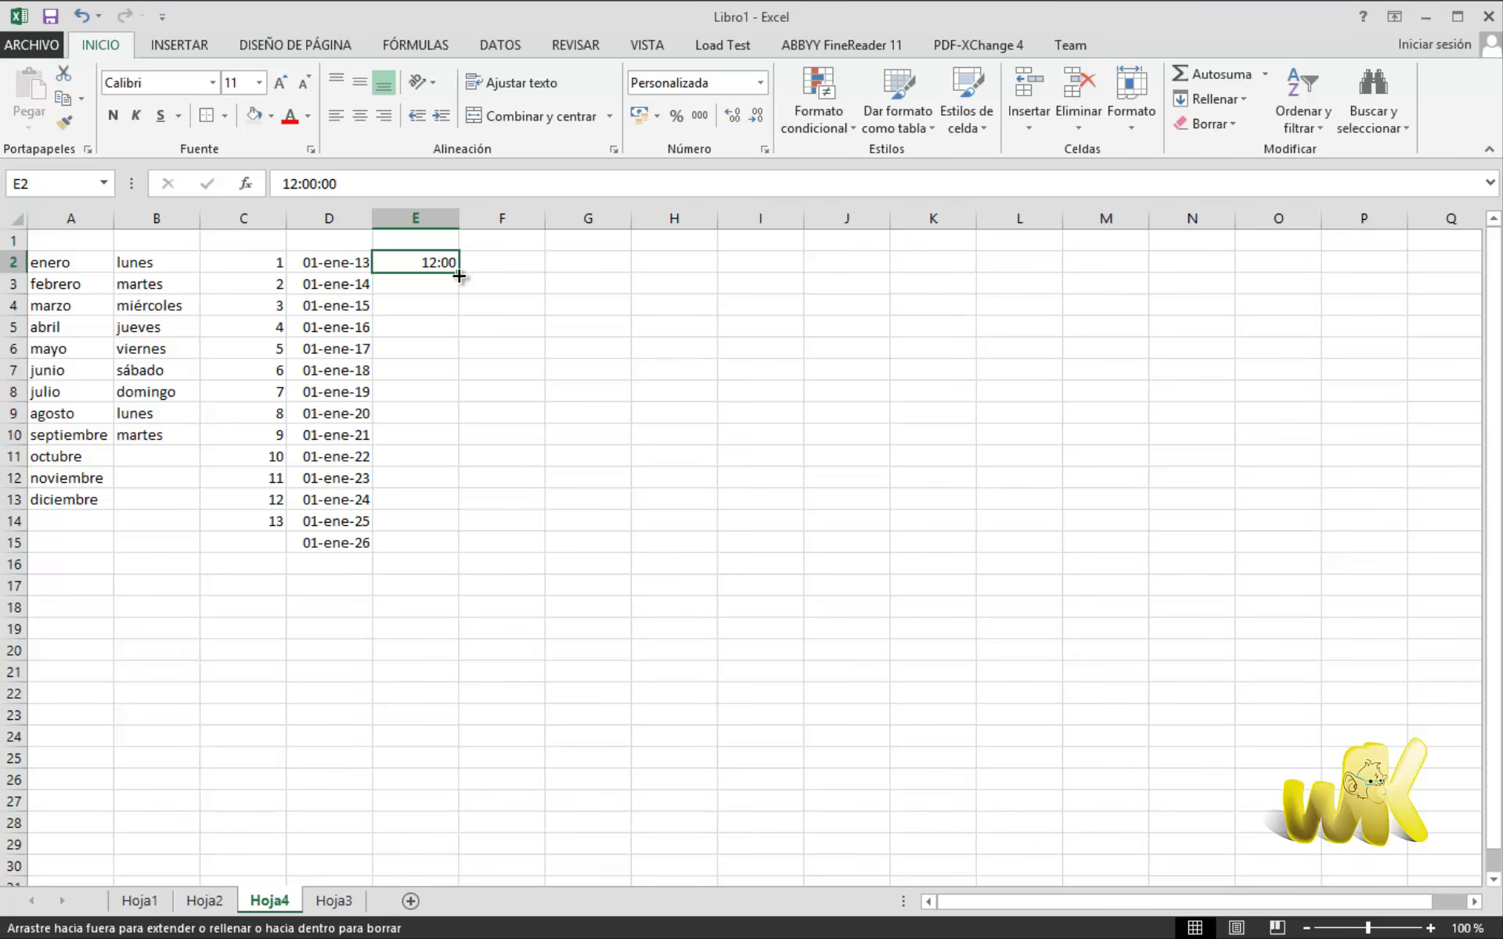
drag(459, 275, 461, 507)
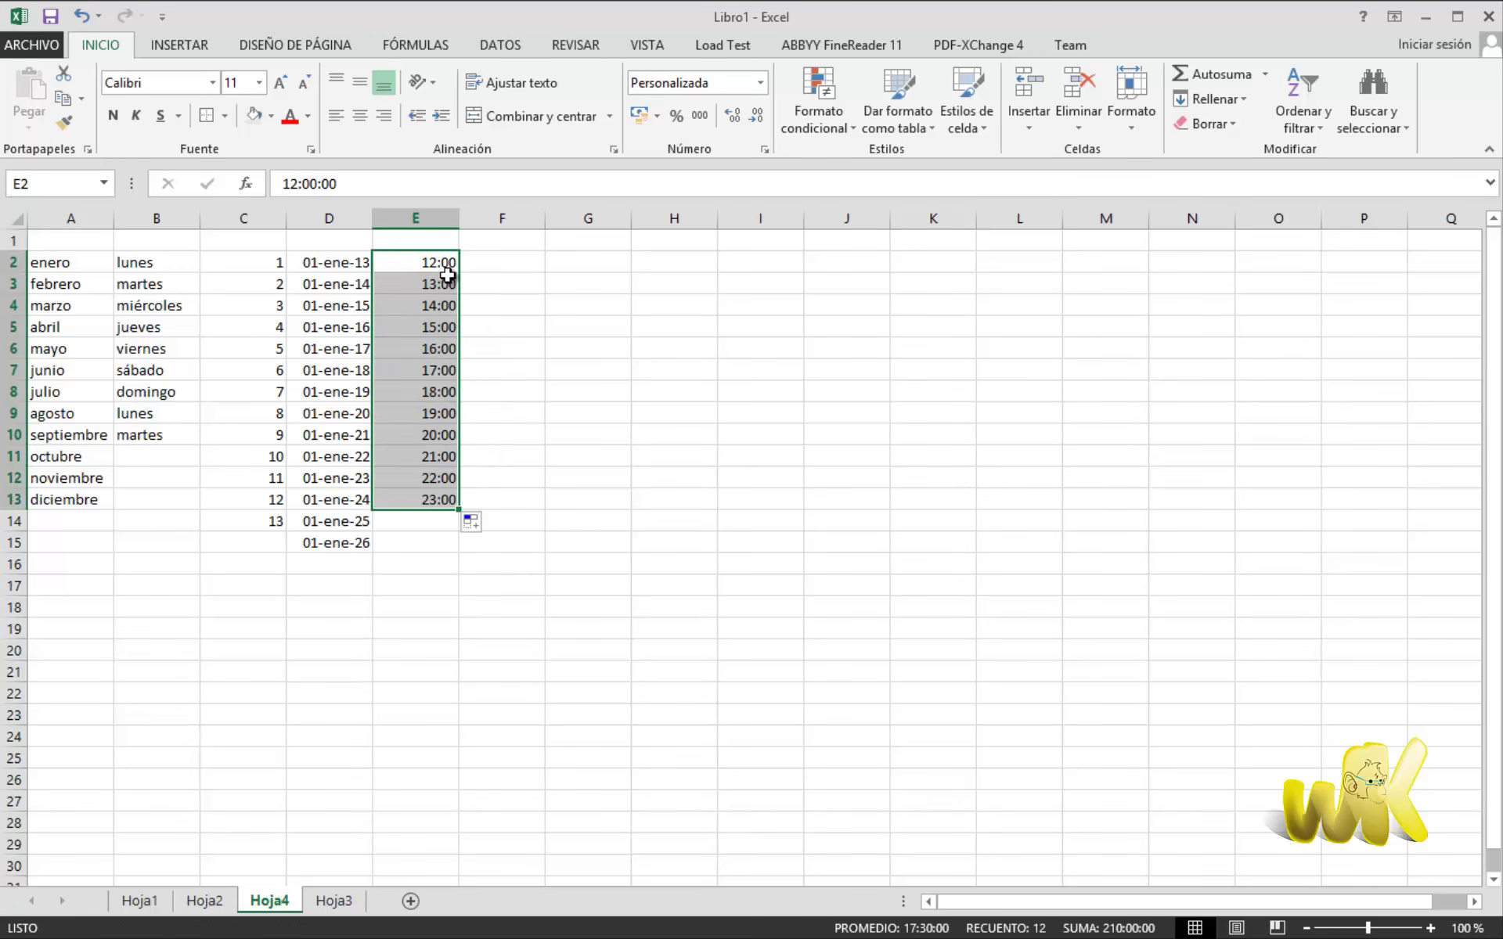
click(568, 350)
Enter the time 12:30 in cell F2 and autofill the series down to F14.
click(505, 261)
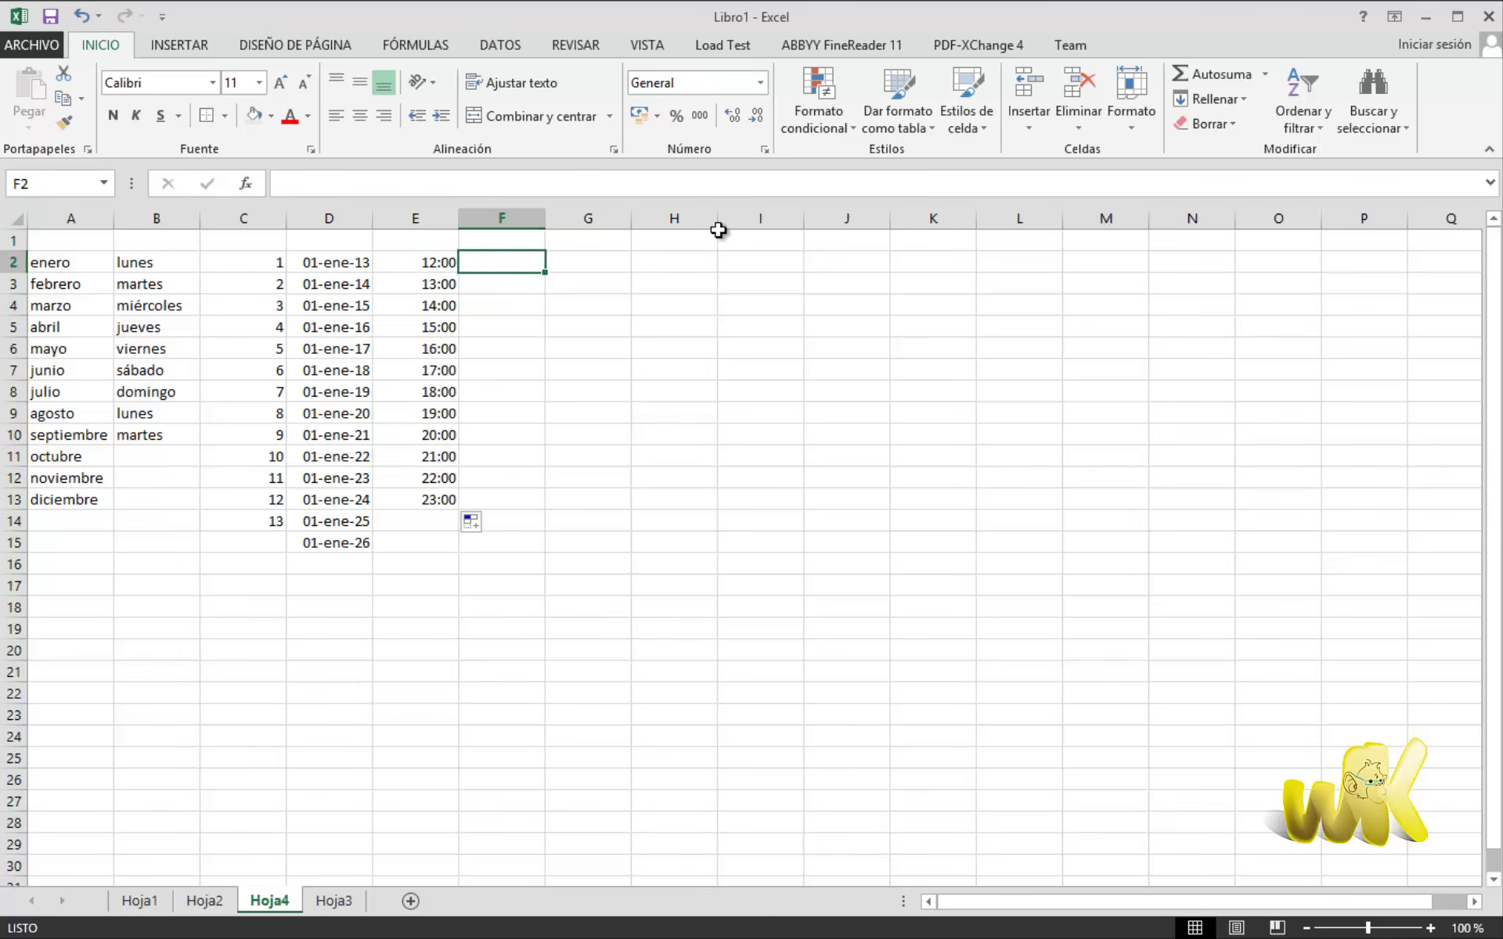
text(12)
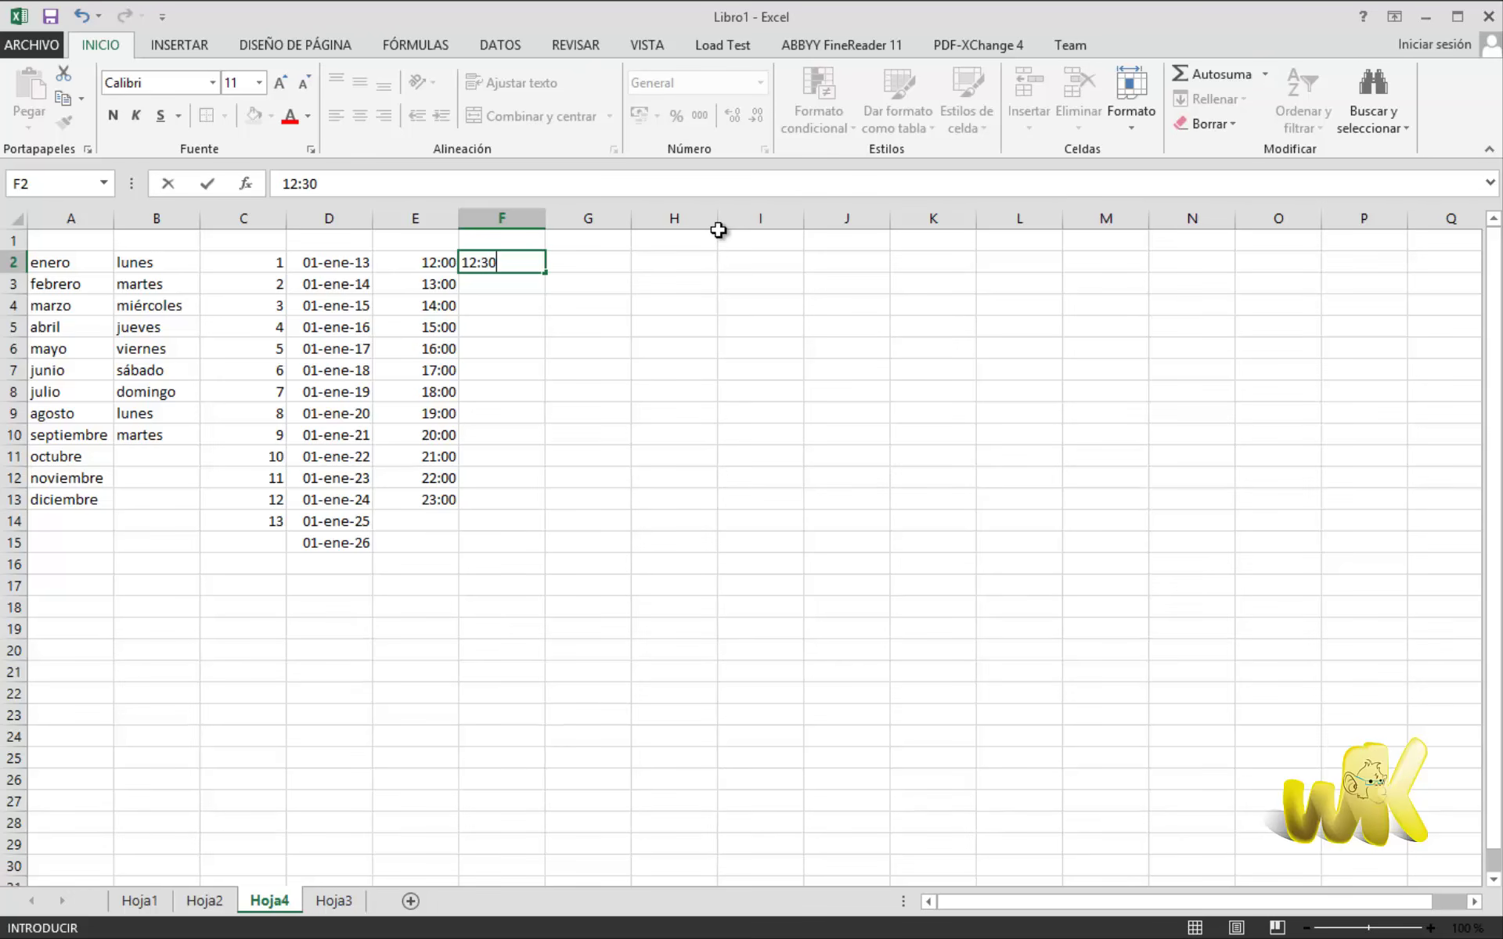
text(:30)
click(644, 305)
click(520, 262)
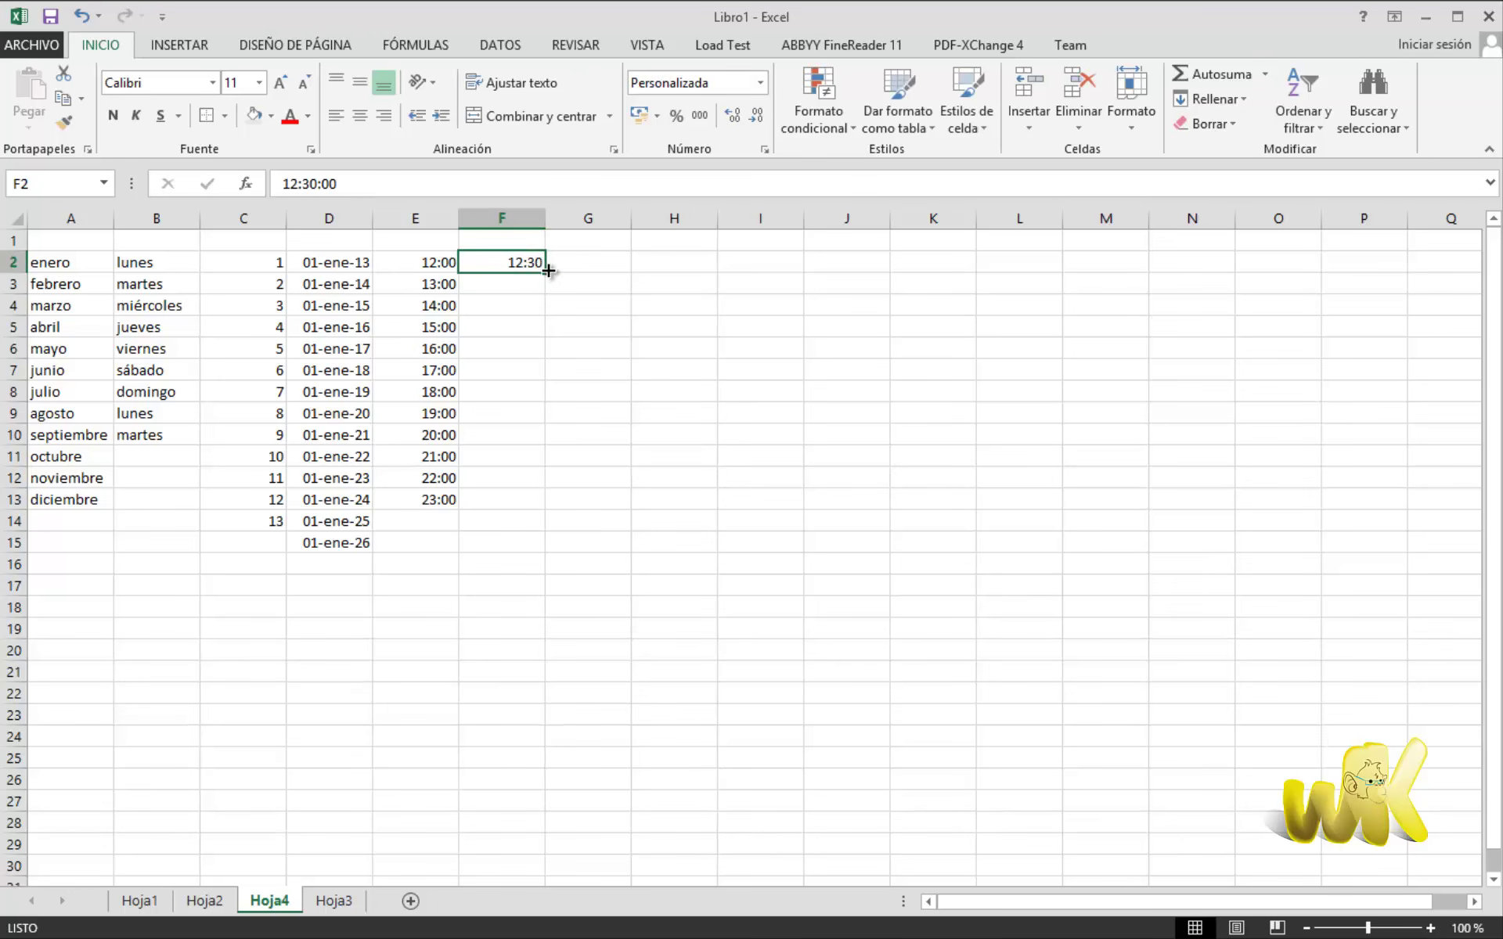
drag(544, 271, 545, 531)
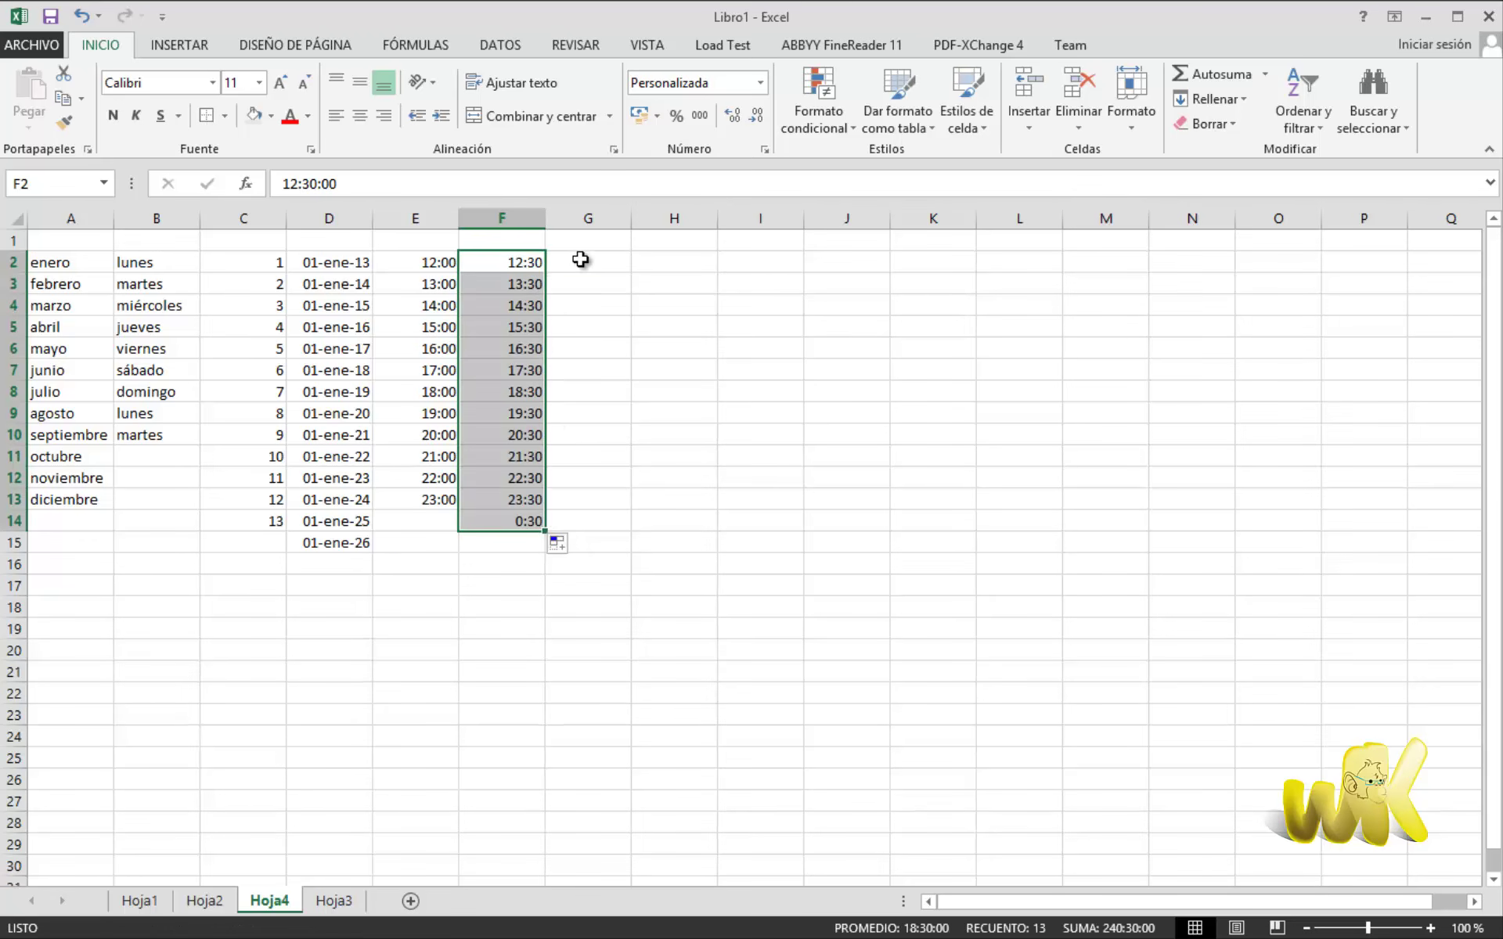
Enter 12:30 in G2 and 13:00 in G3, and autofill the half-hour series from both cells down to G15.
click(585, 262)
text(12:30)
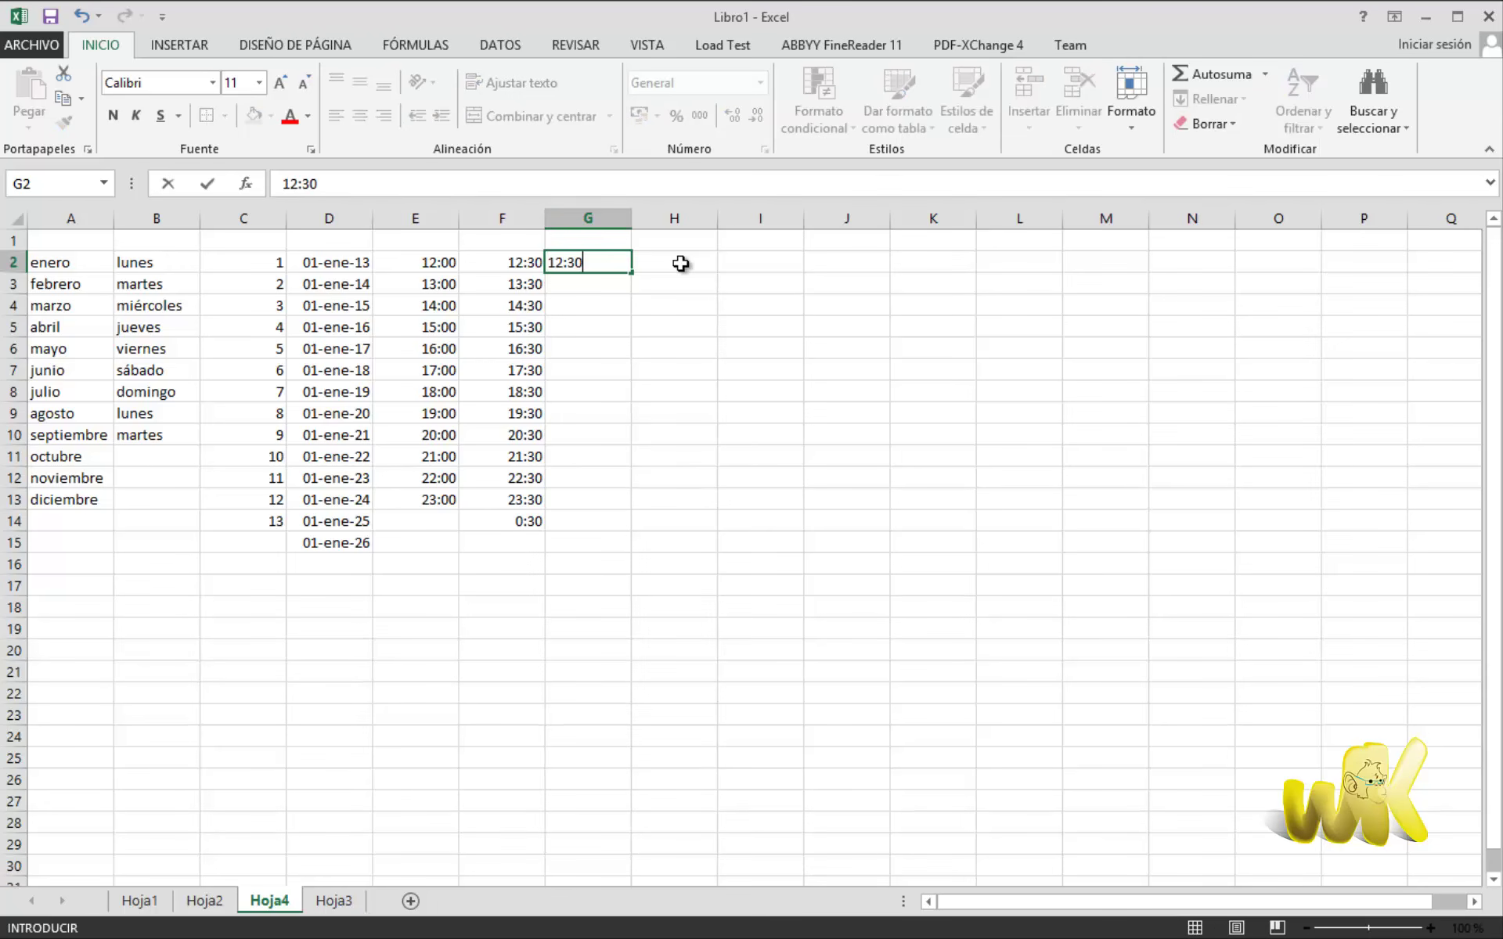
click(678, 323)
click(578, 285)
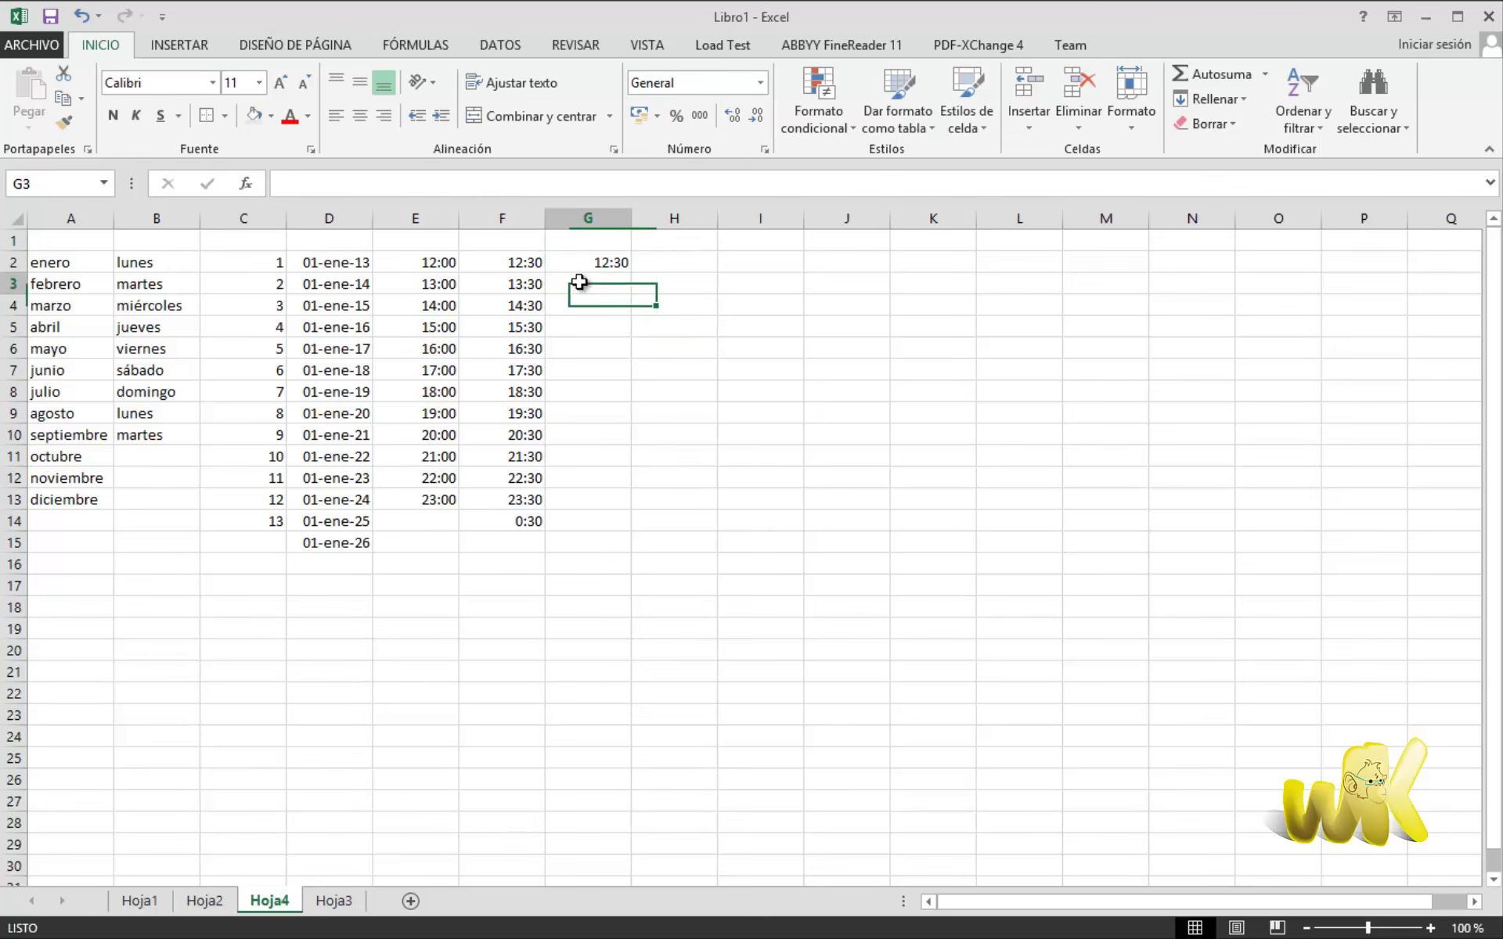
text(13)
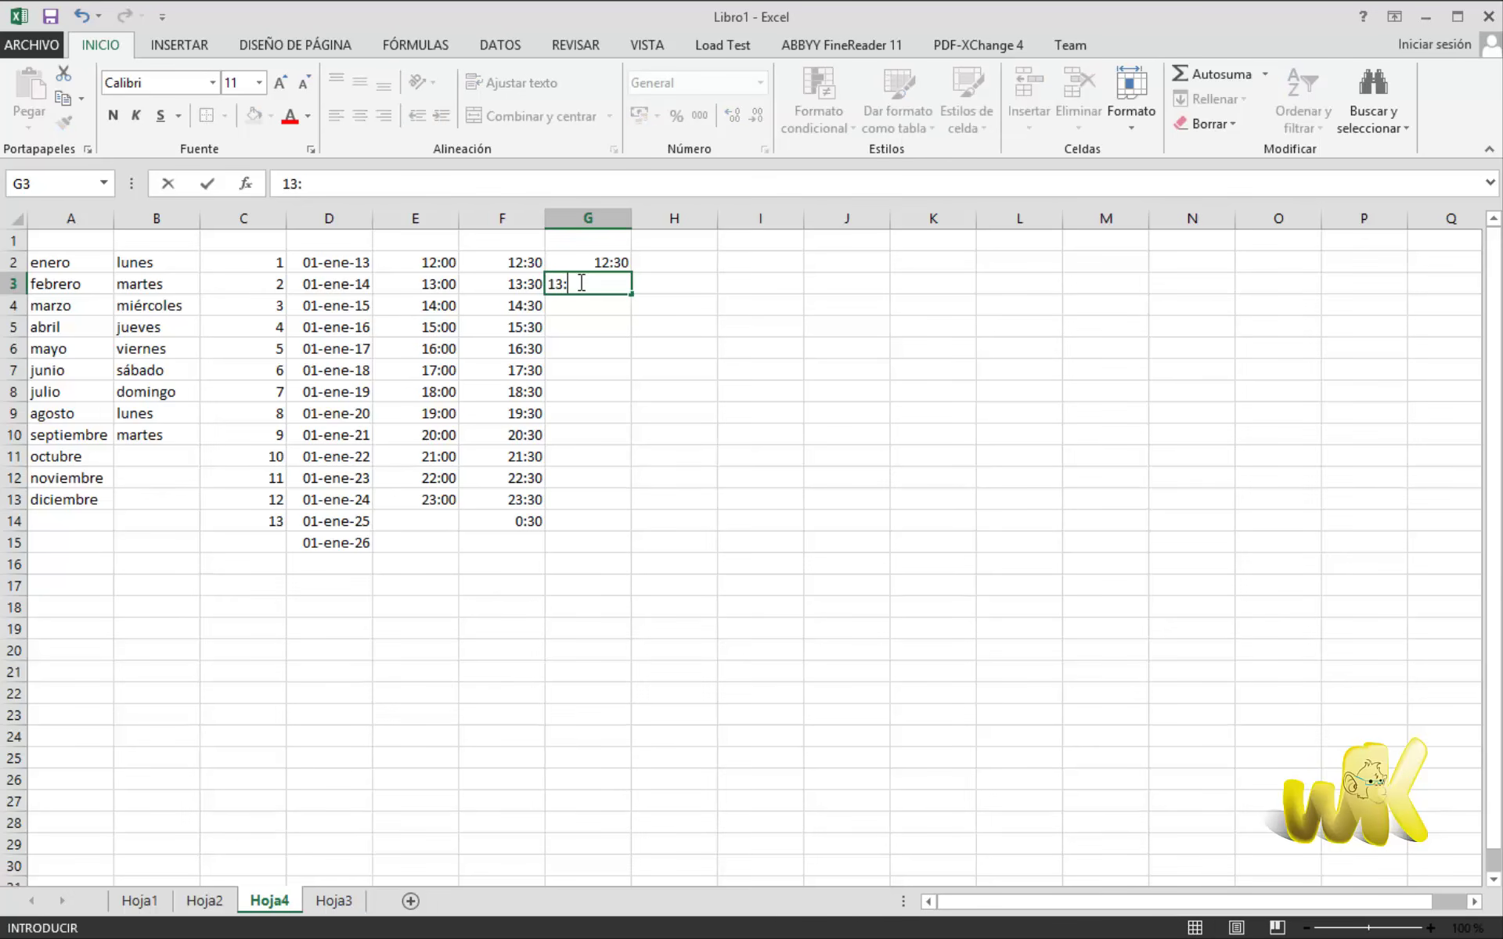
text(:00)
key(Return)
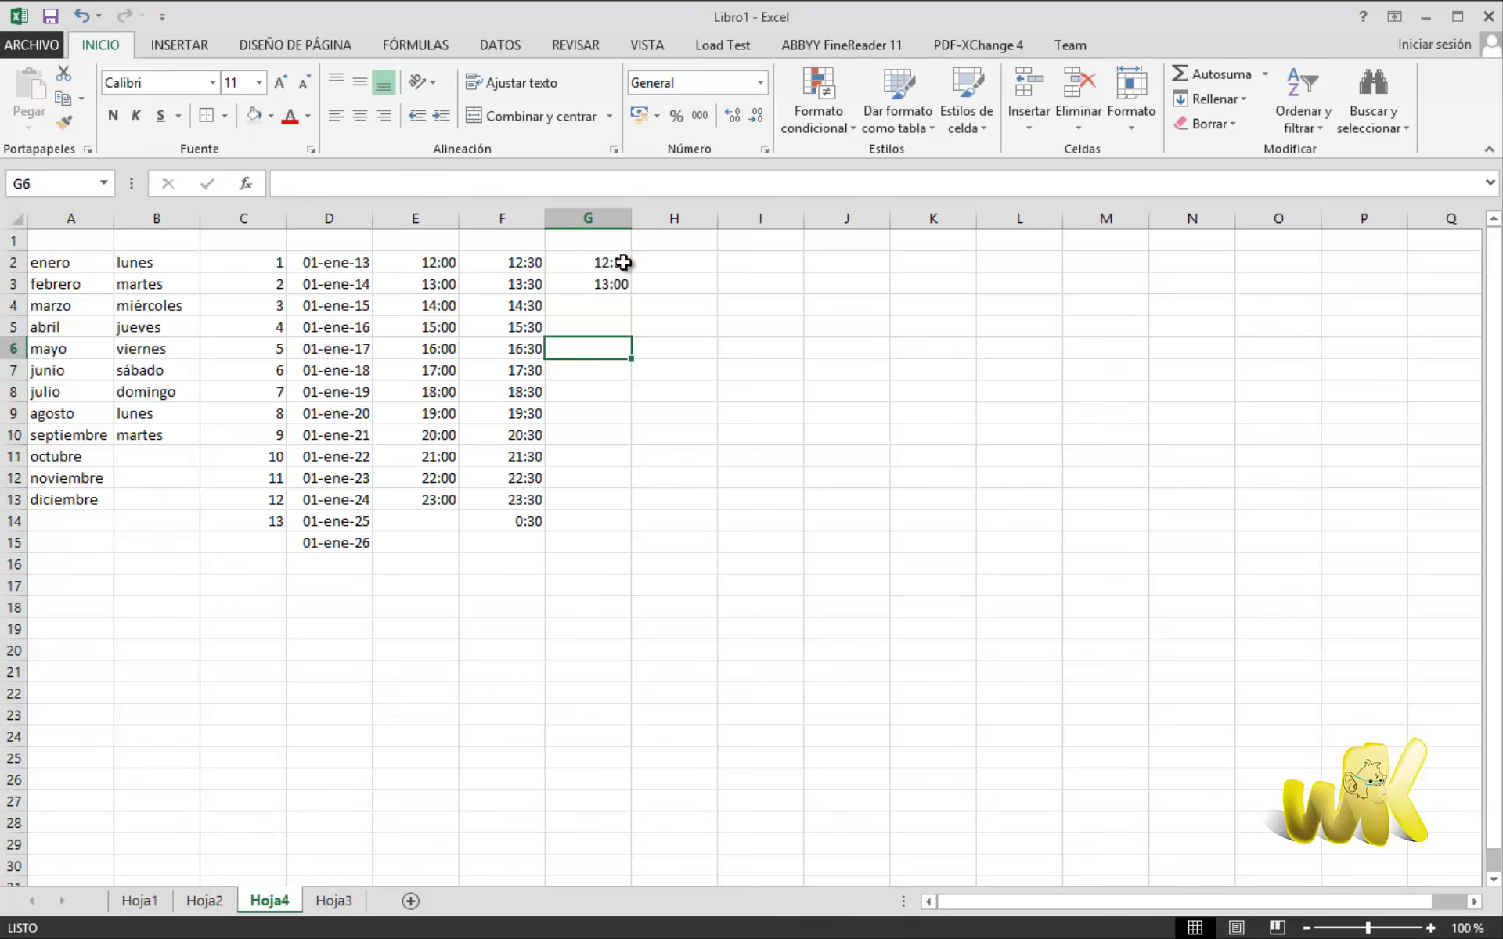
drag(619, 263, 631, 553)
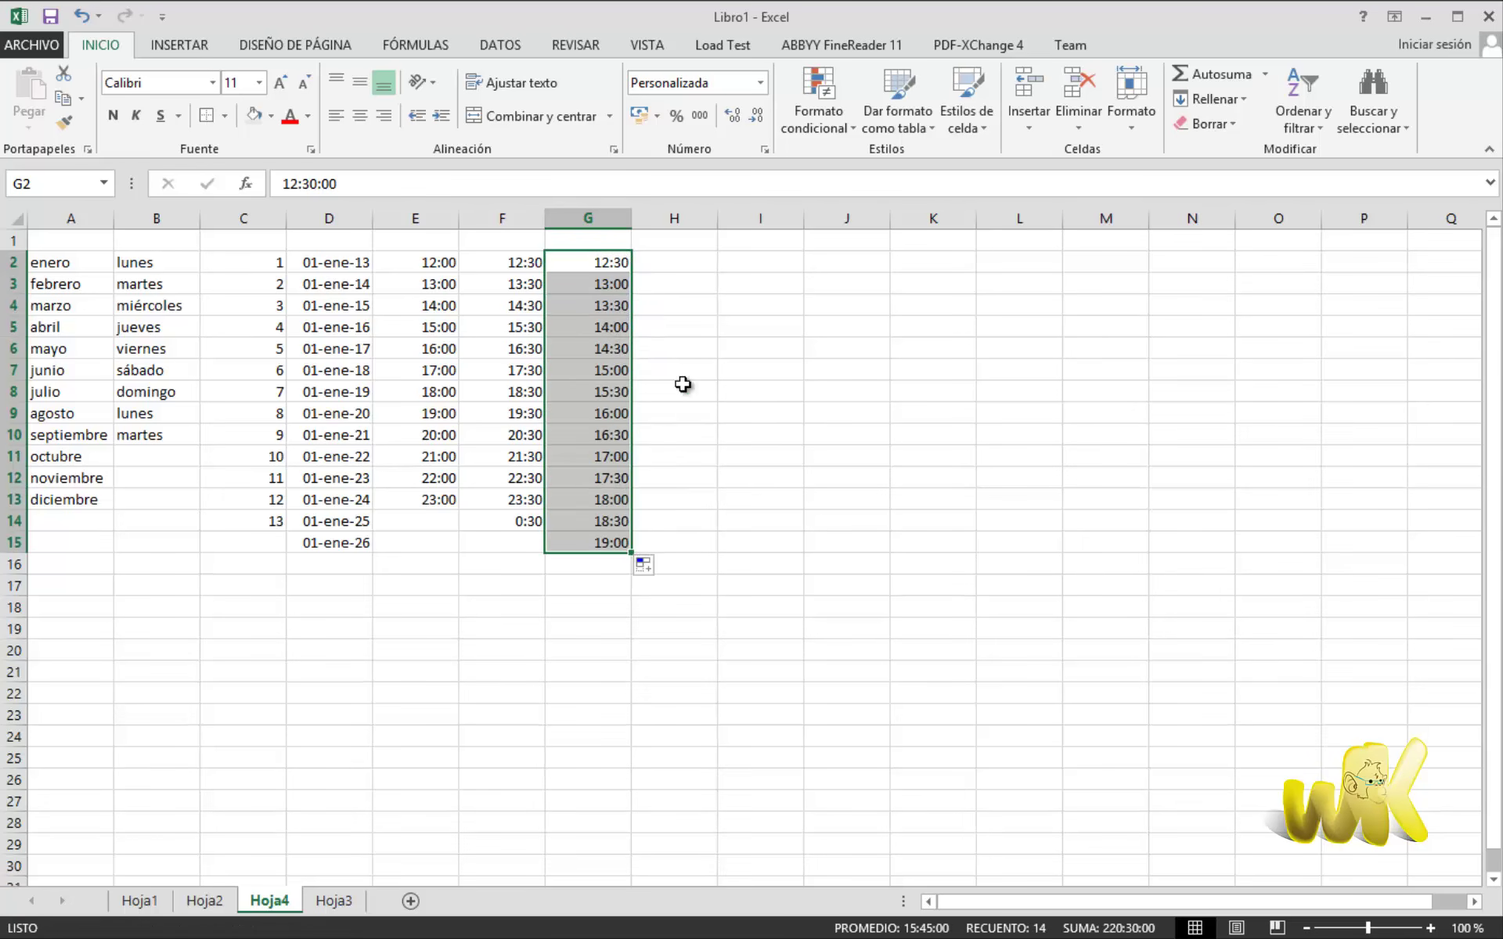
click(783, 501)
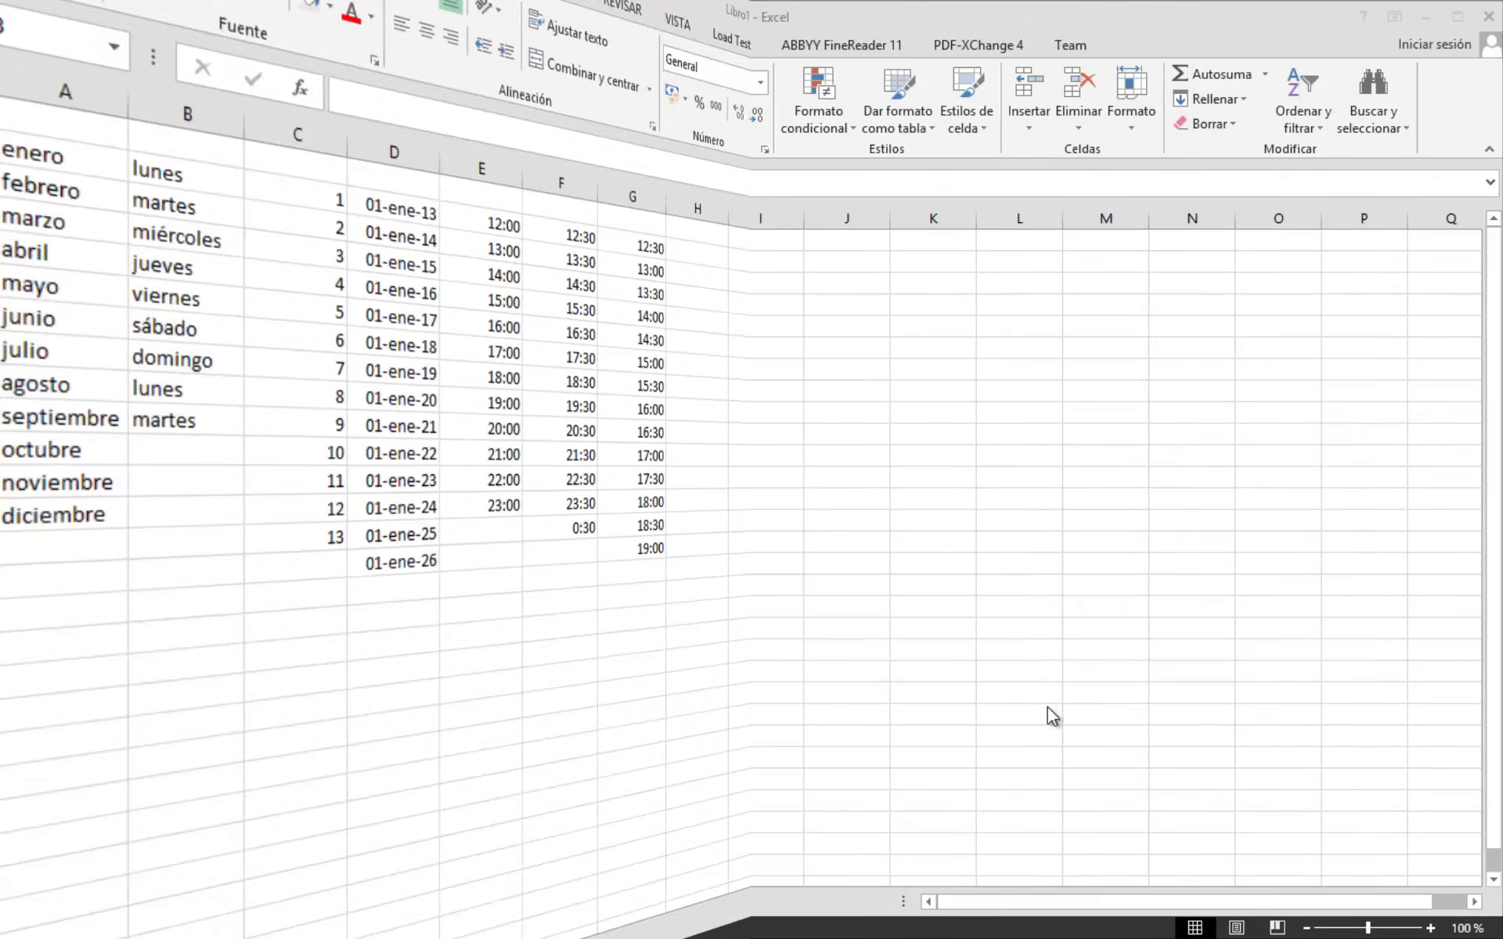
Enter the date 1 enero 2013 in cell H2.
click(683, 267)
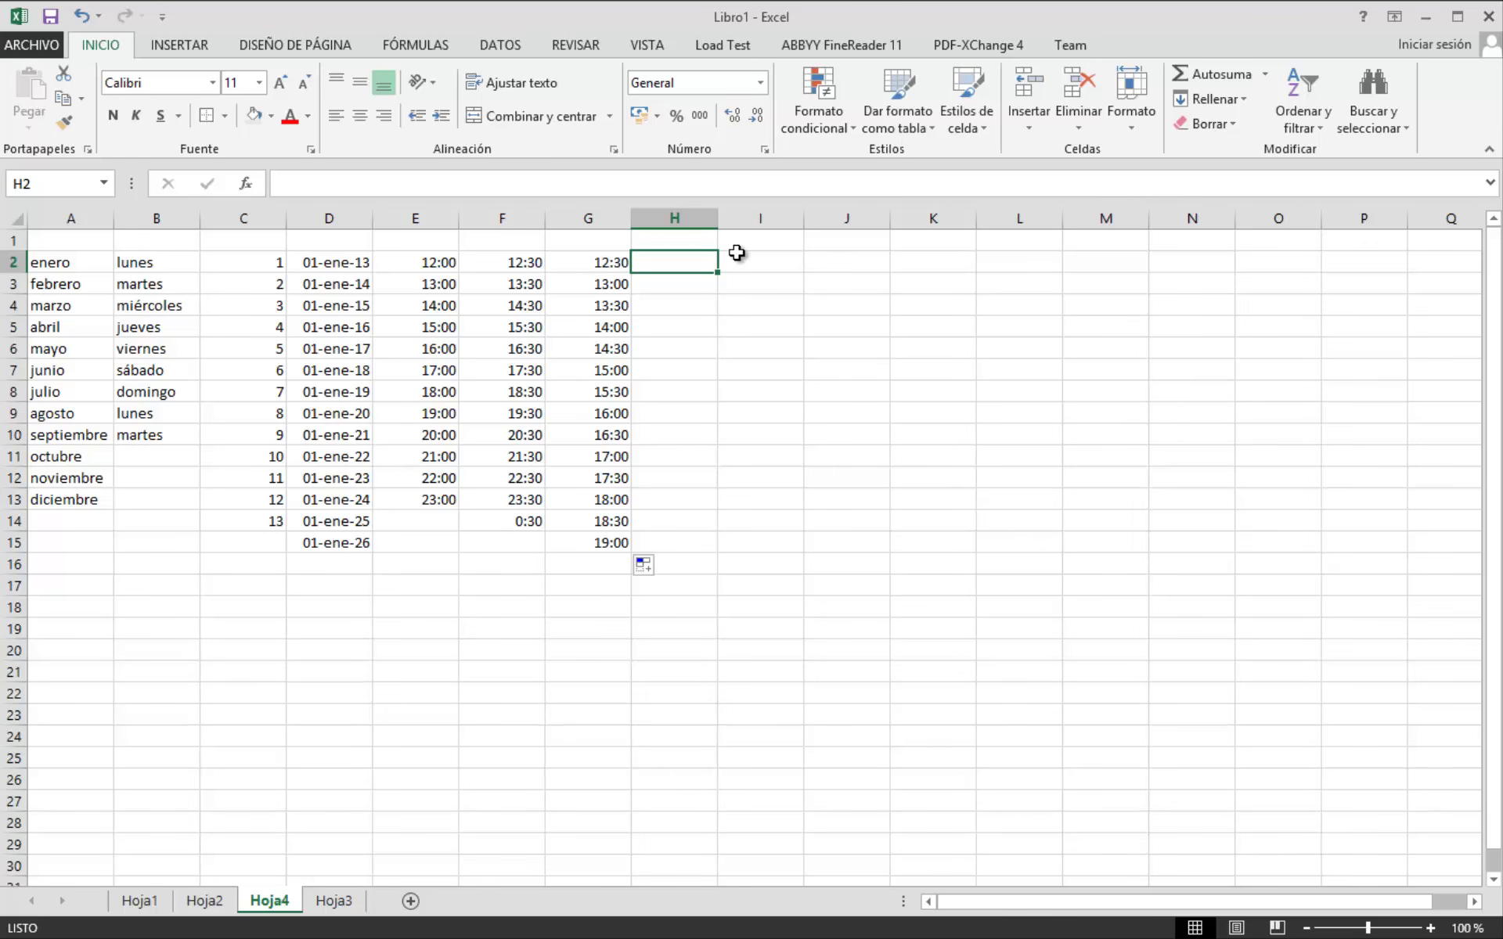
text(1 e)
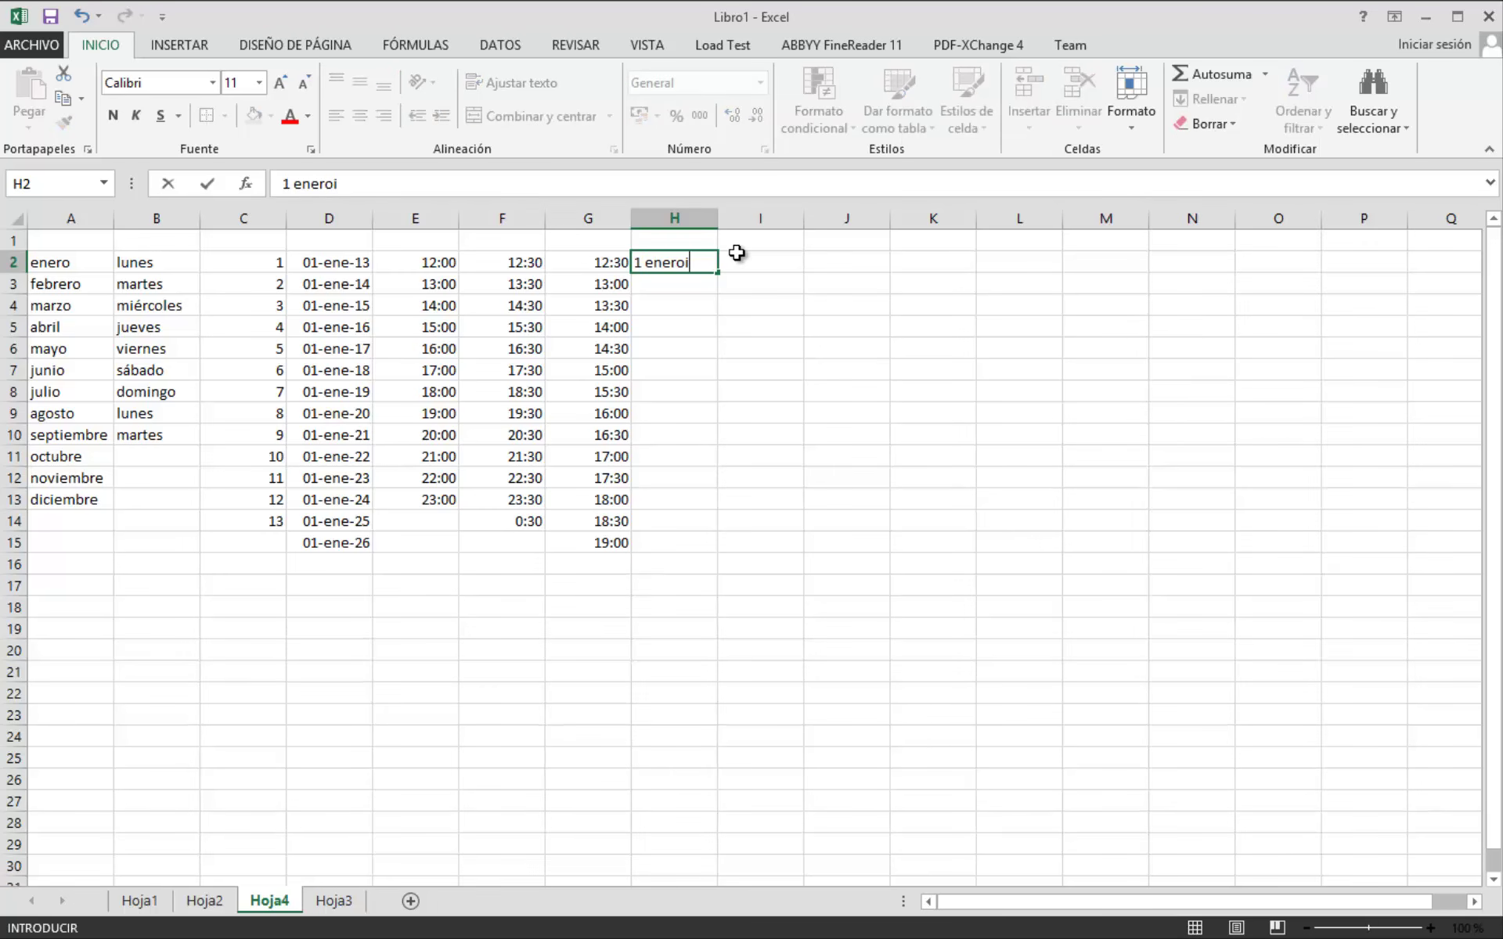
text(nero 2013)
click(737, 283)
Apply the custom number format dd/mm/aaaa h:mm to cell H2 and autofill the dates down to H15.
click(706, 267)
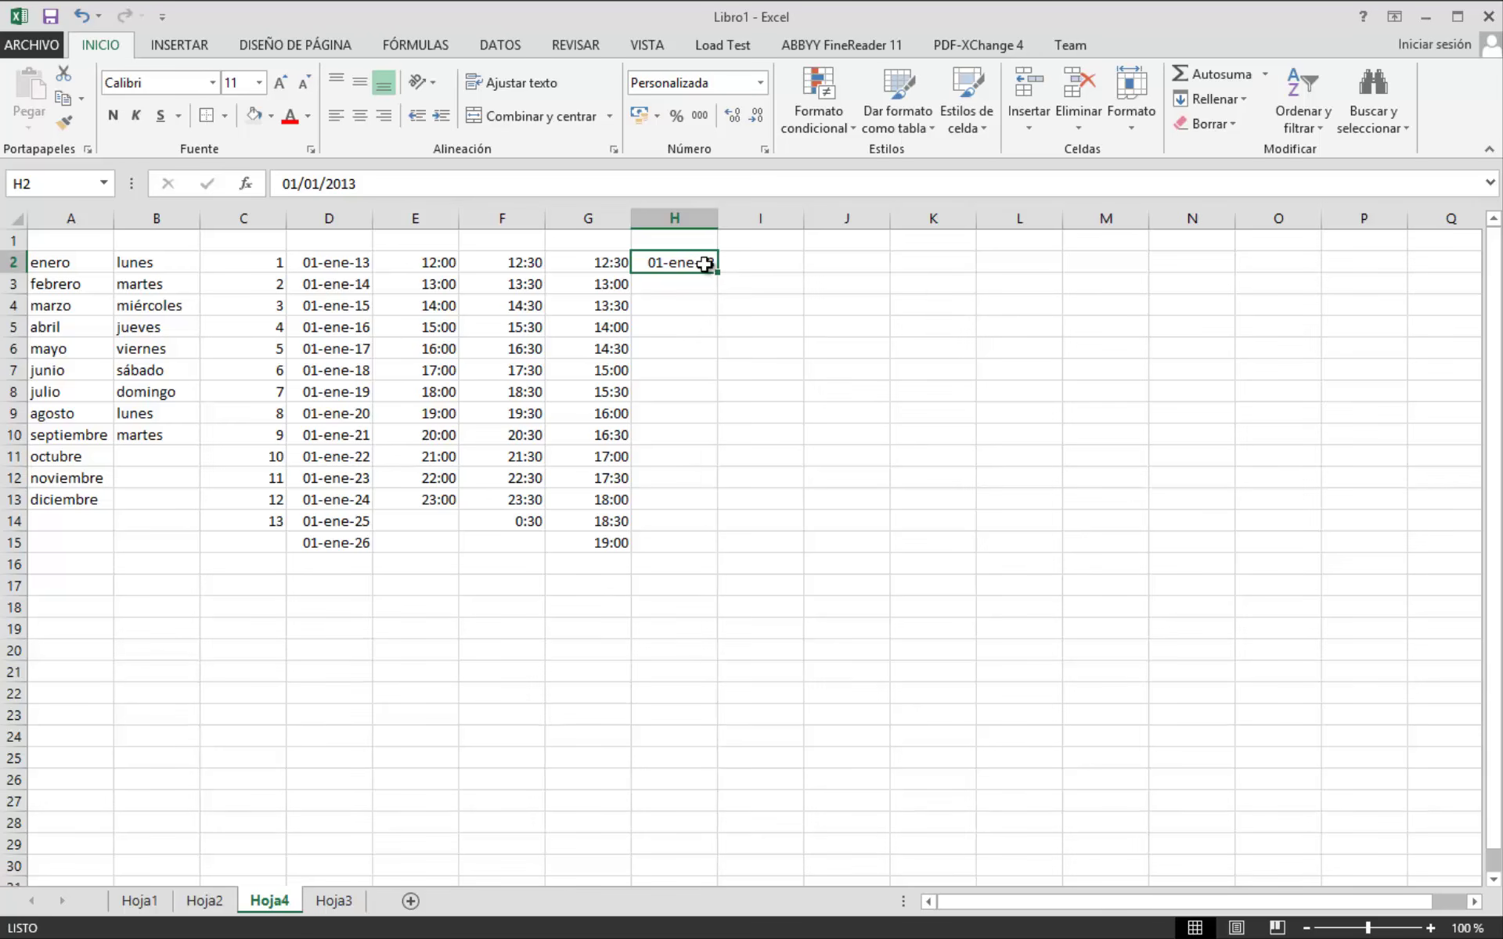
right_click(709, 264)
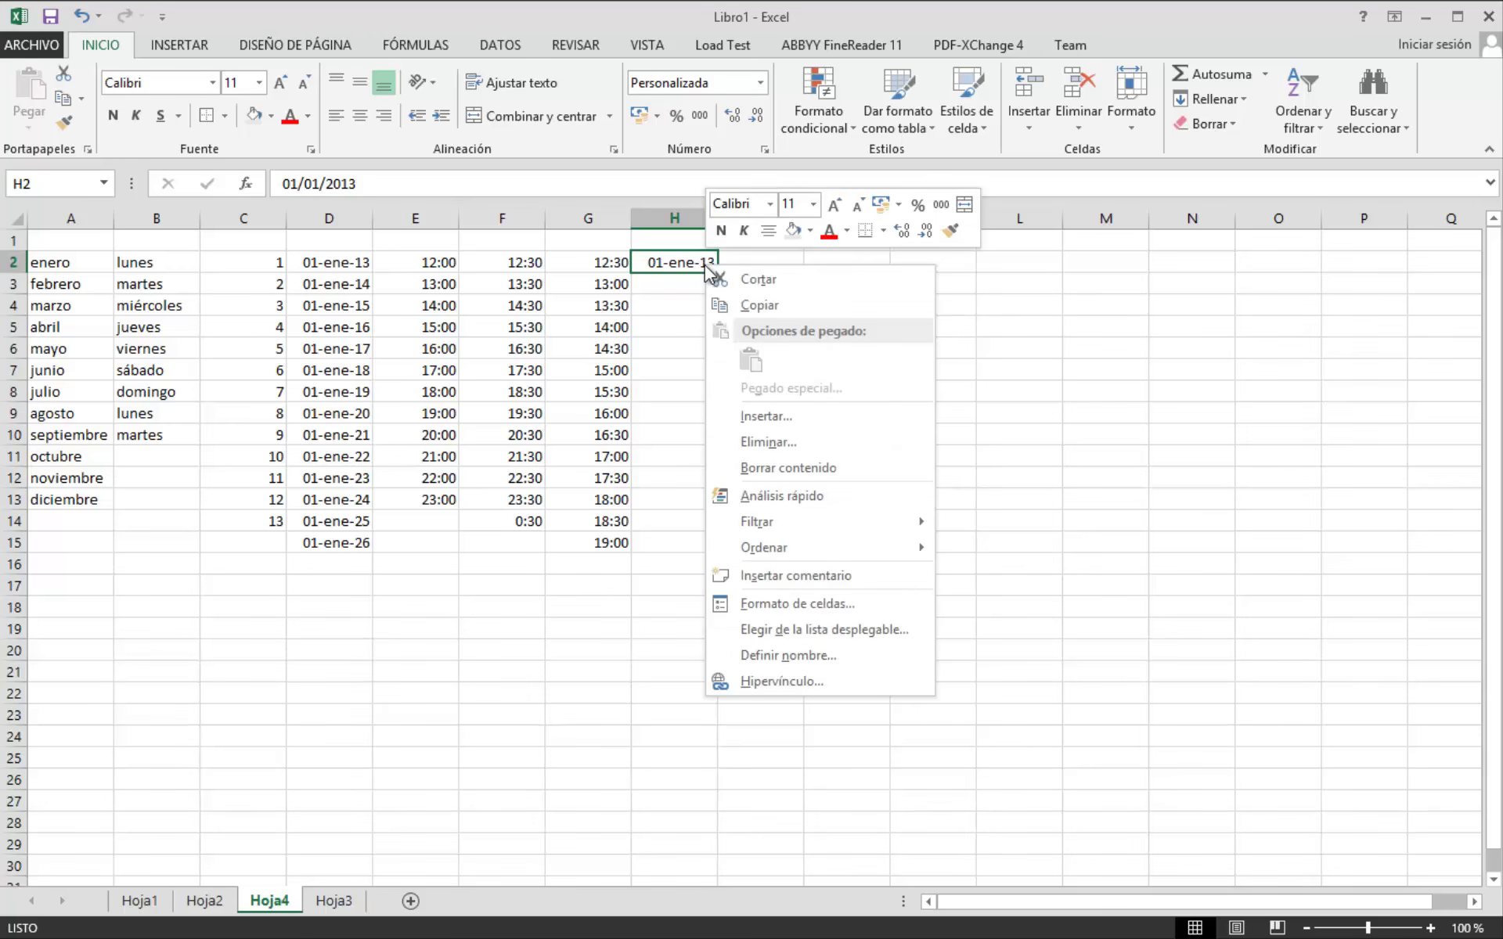
click(776, 604)
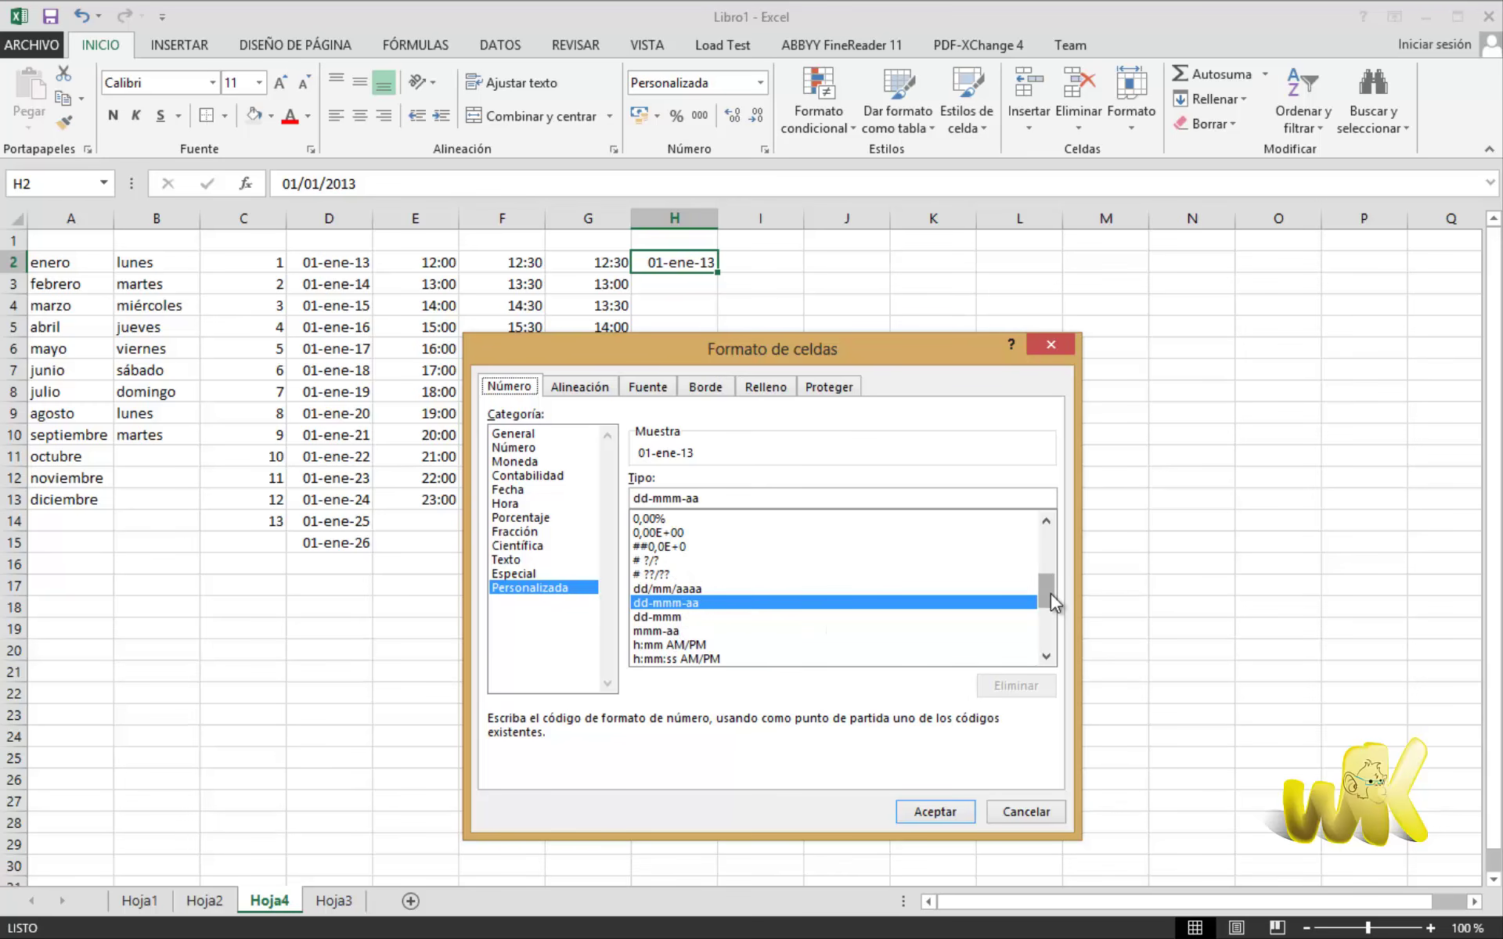
drag(1048, 604, 1057, 617)
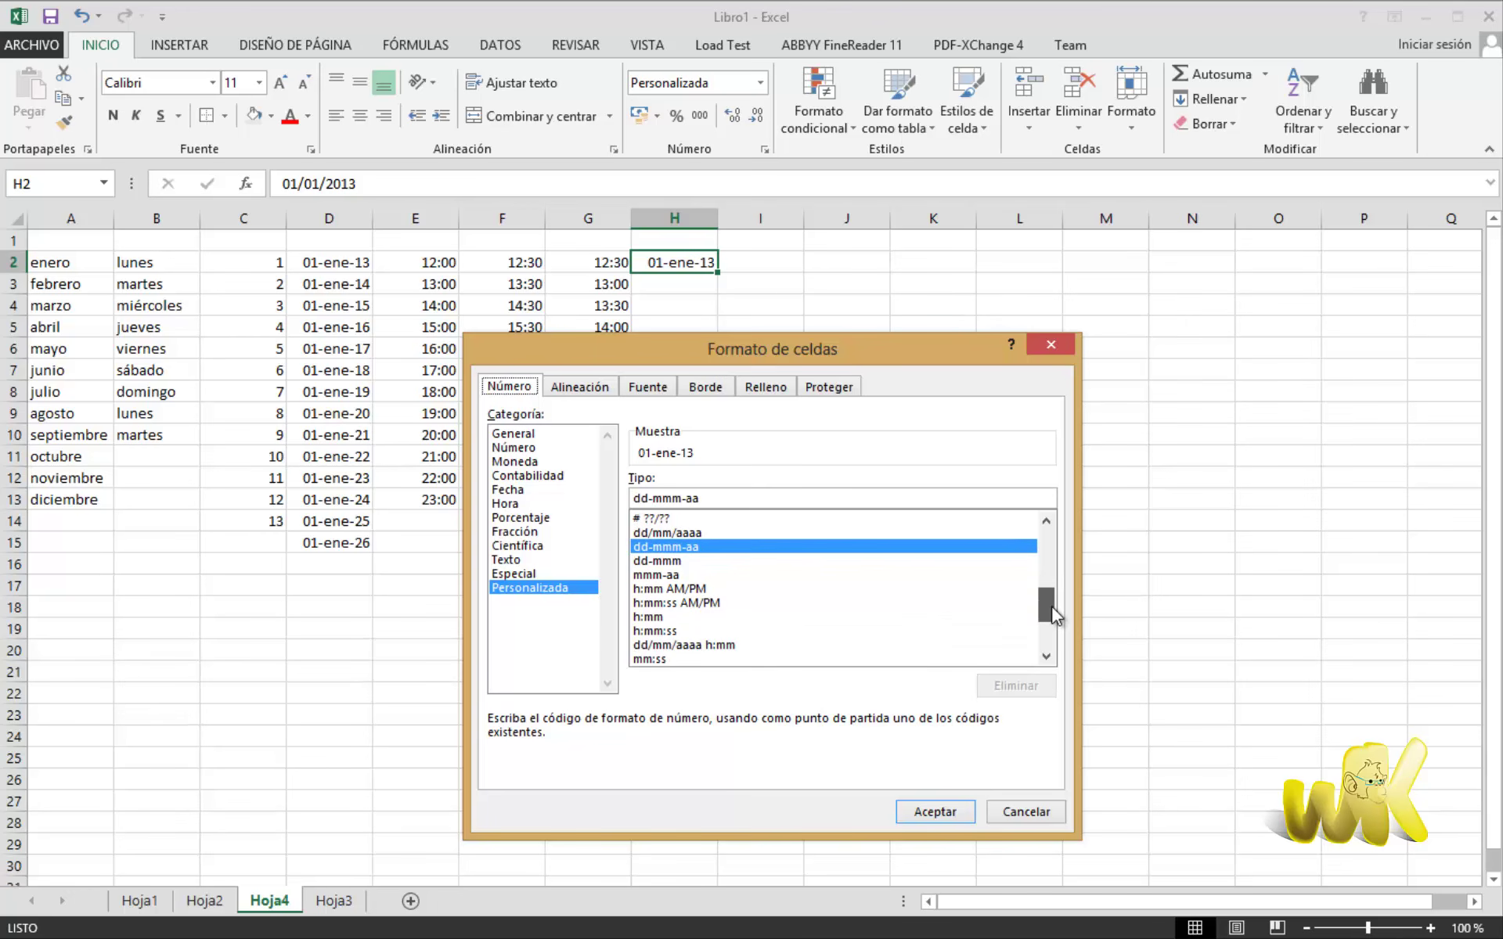
click(704, 645)
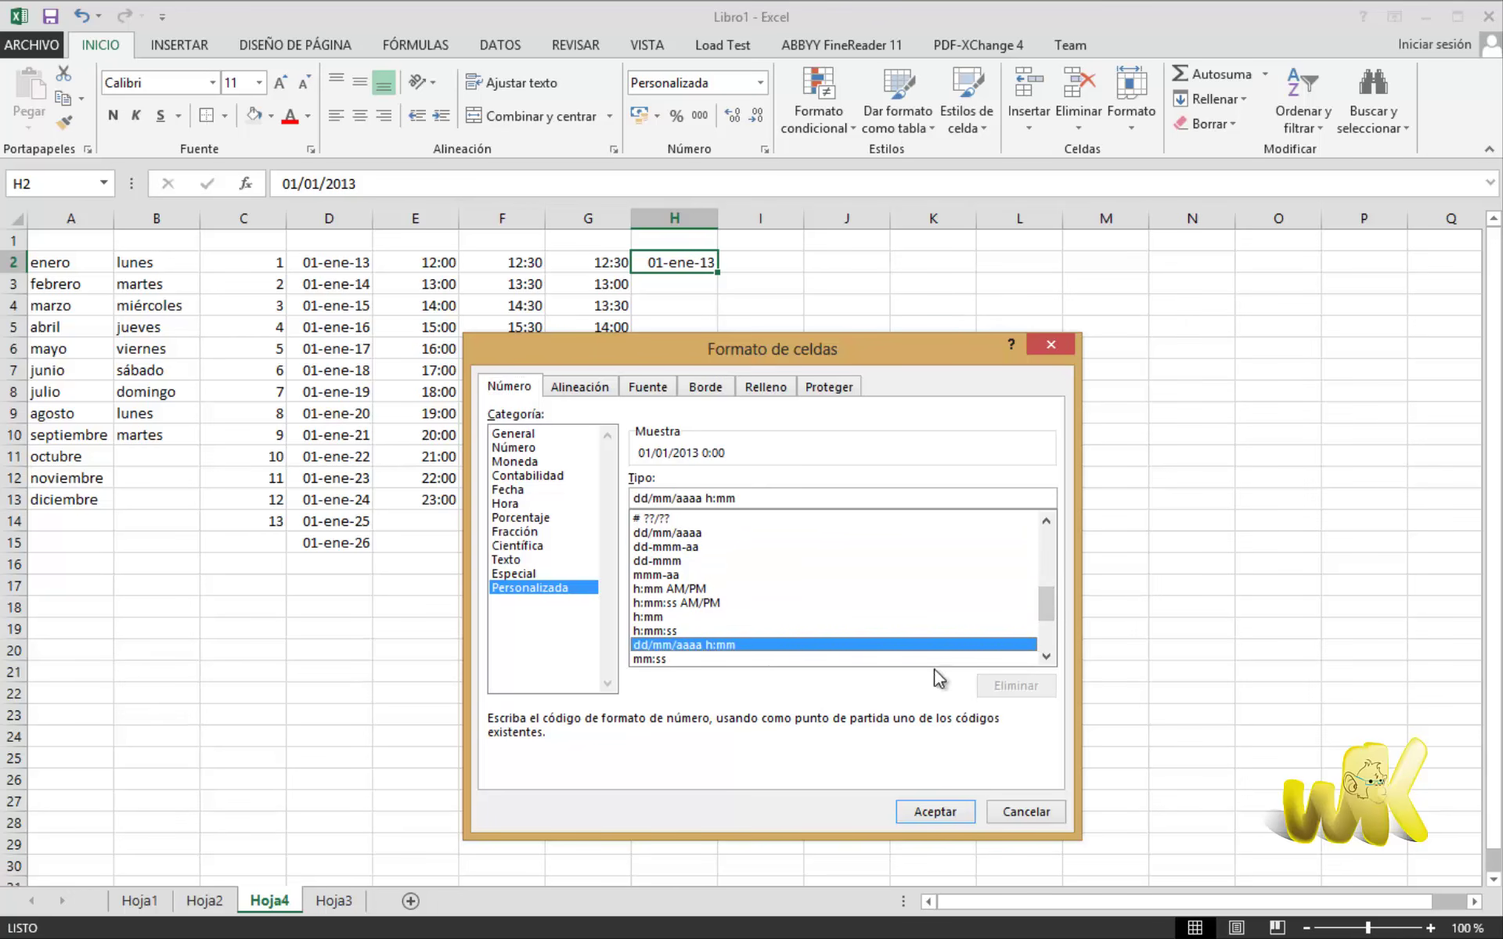
click(929, 814)
click(778, 367)
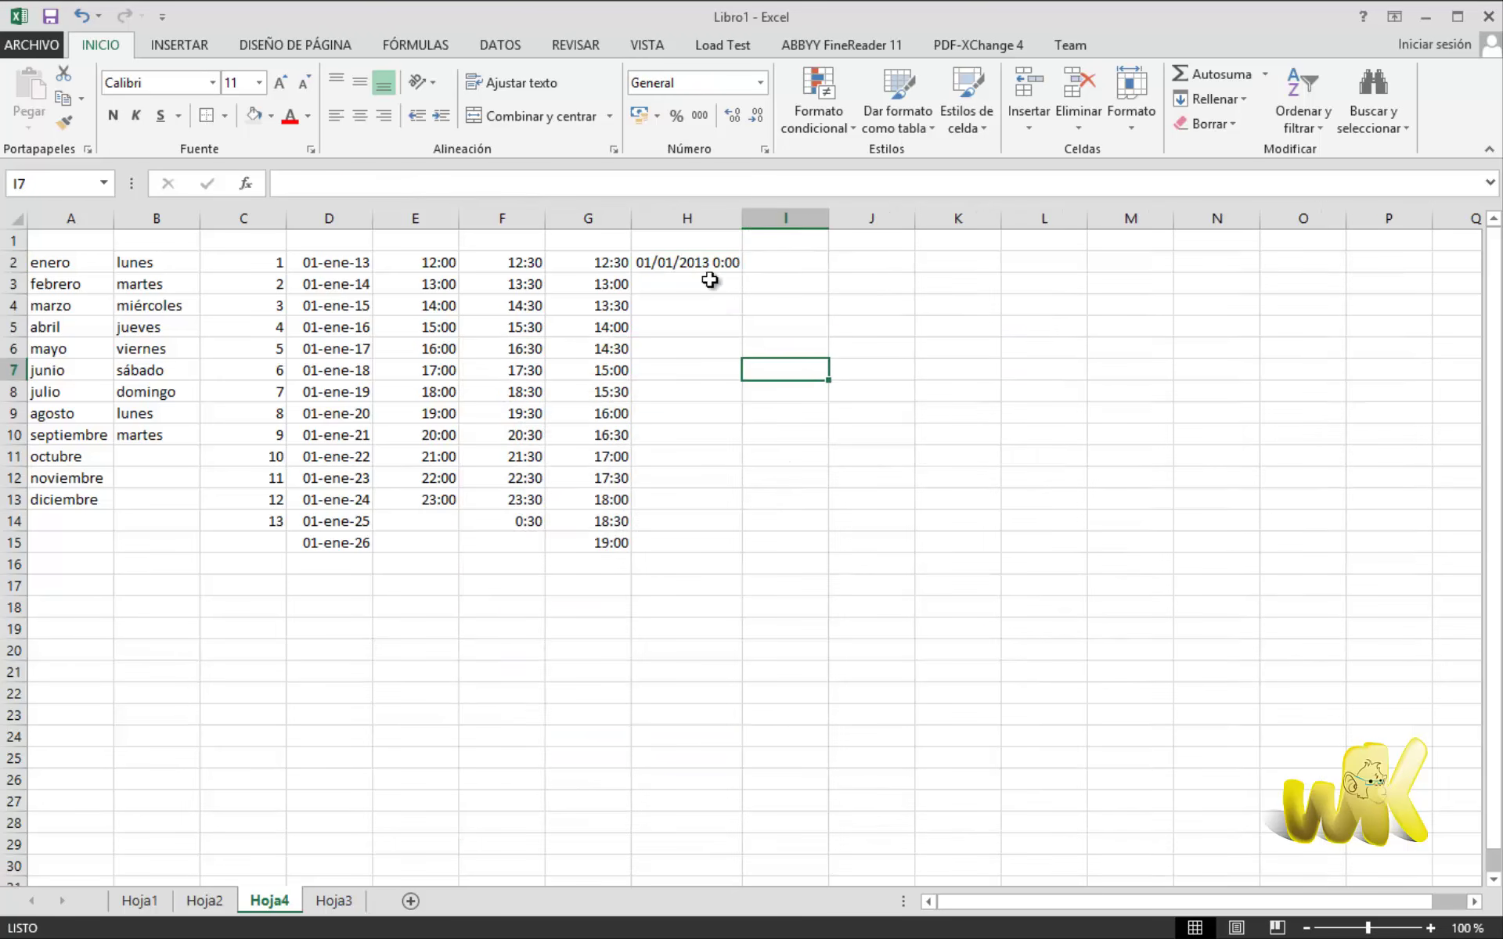
click(703, 269)
drag(742, 273, 751, 552)
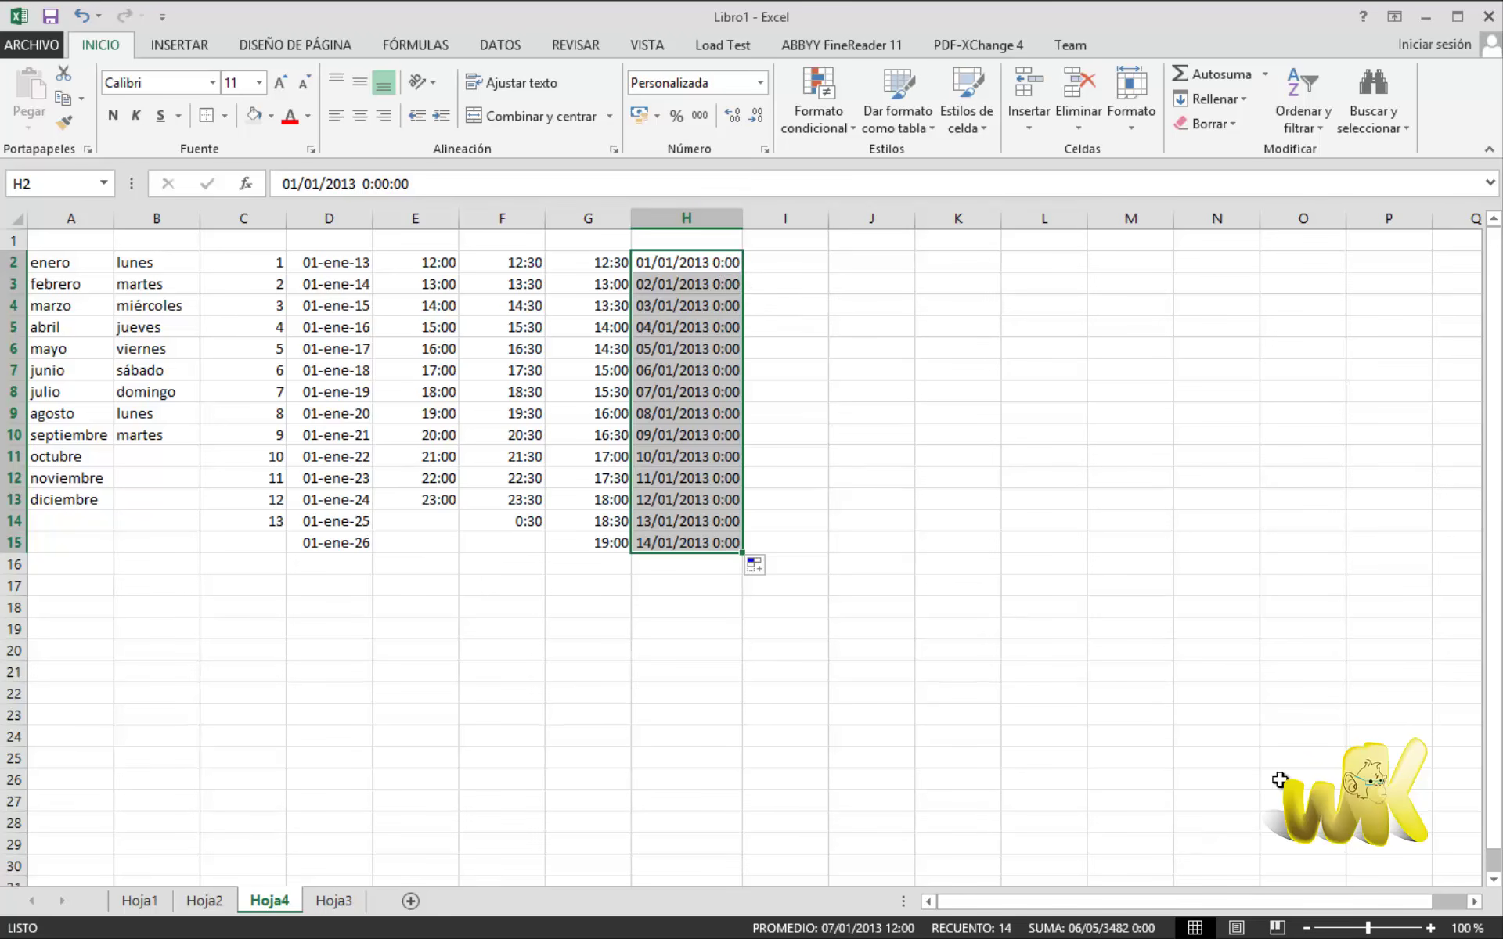
Enter the date 2/2/2011 in cell I2.
click(1021, 265)
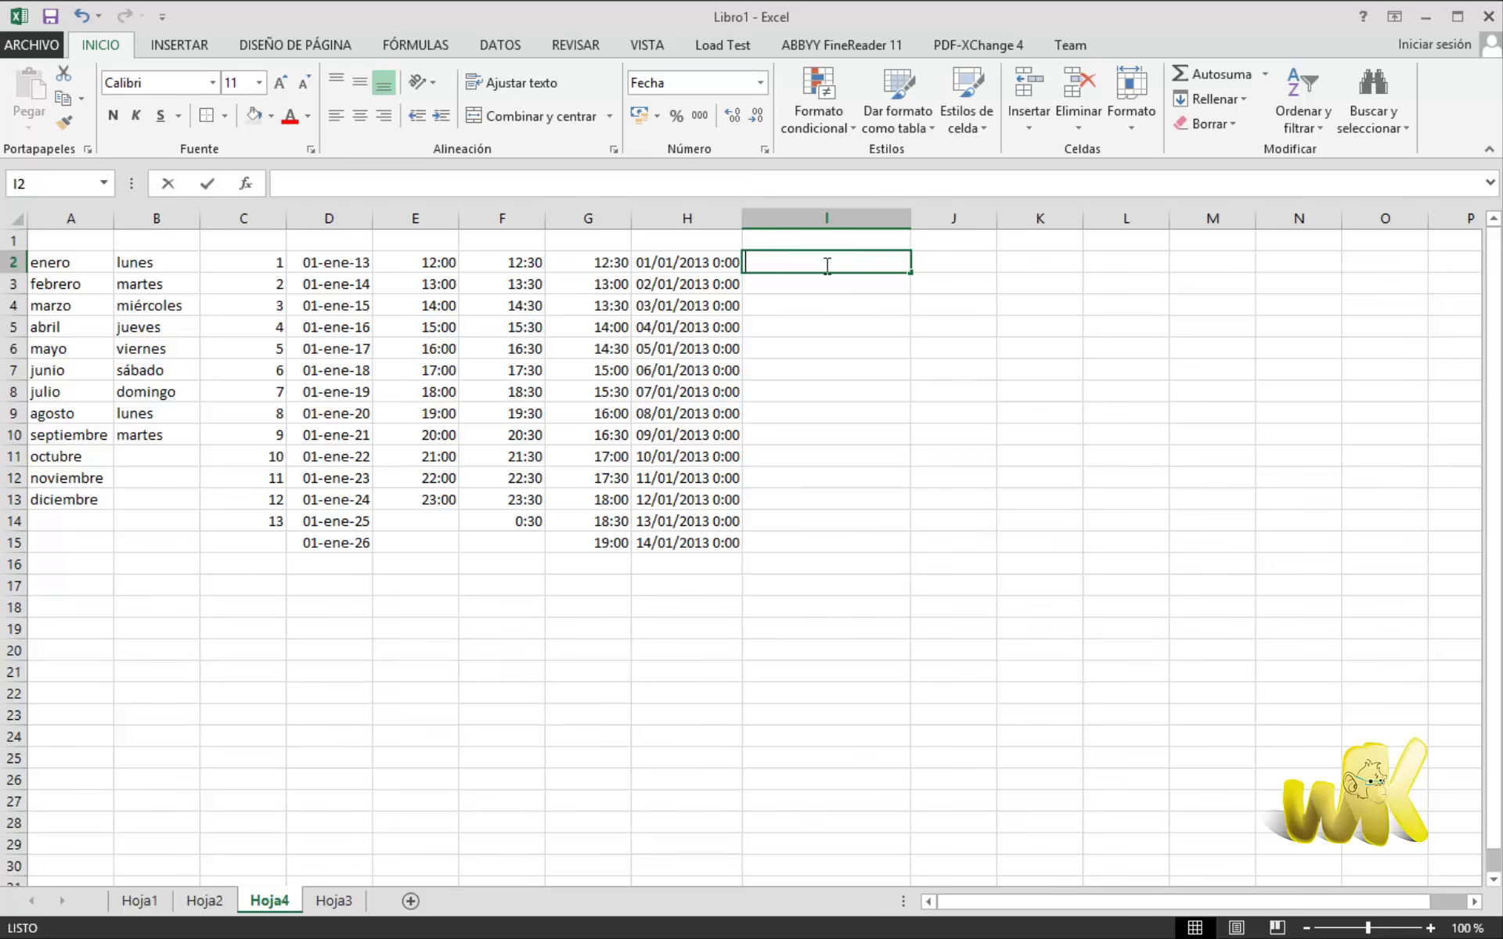
text(2/2)
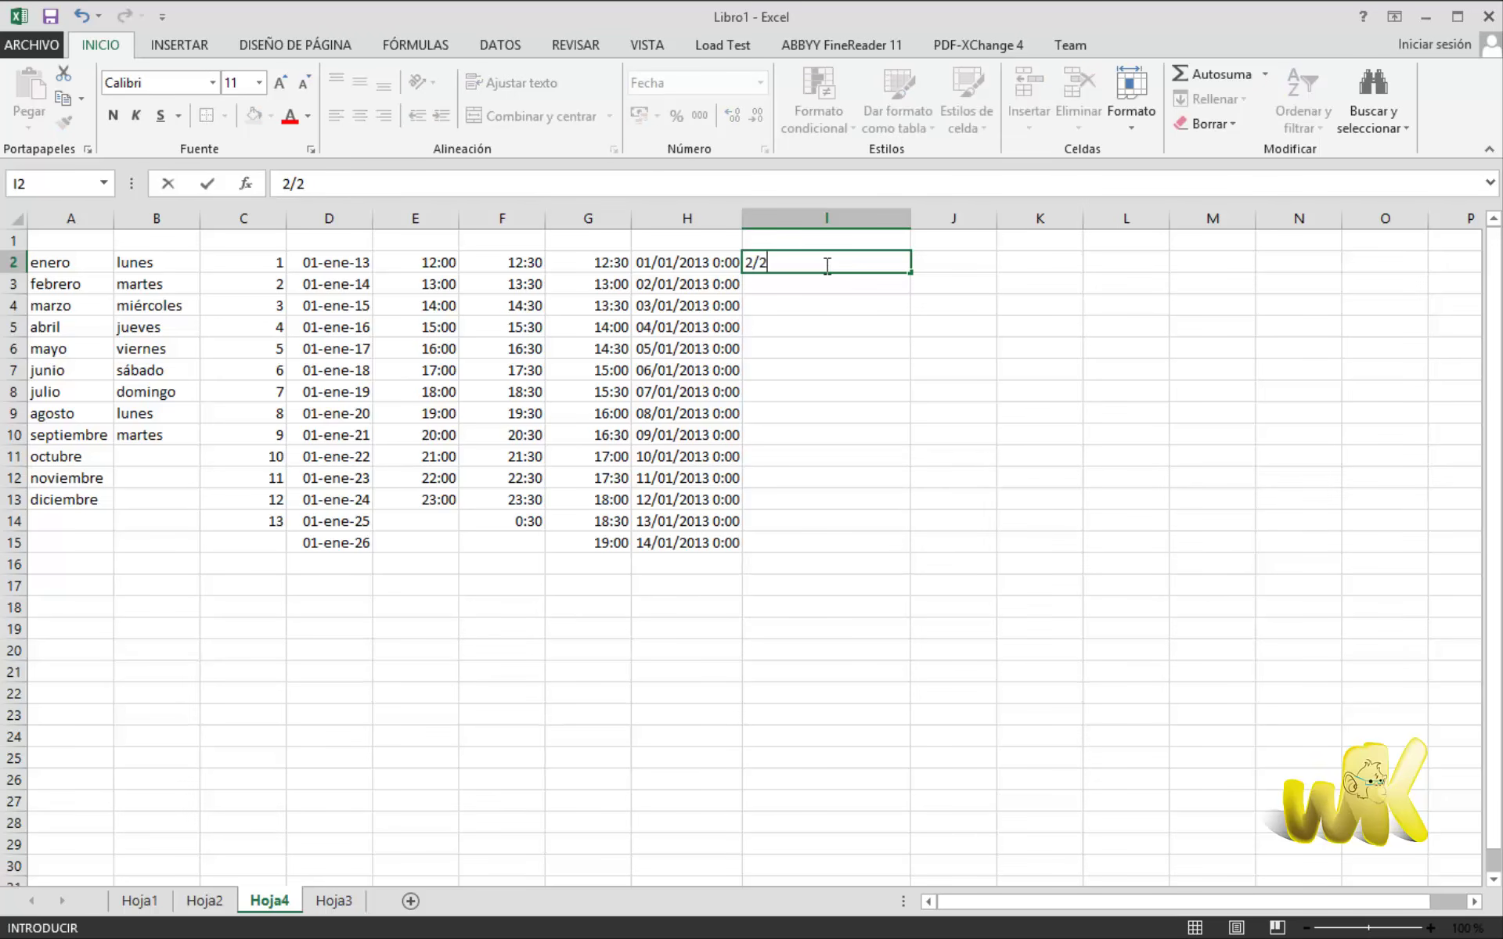
text(/2011)
key(Return)
Format the date in cell I2 with the long date type *miércoles, 14 de marzo de 2012.
click(870, 262)
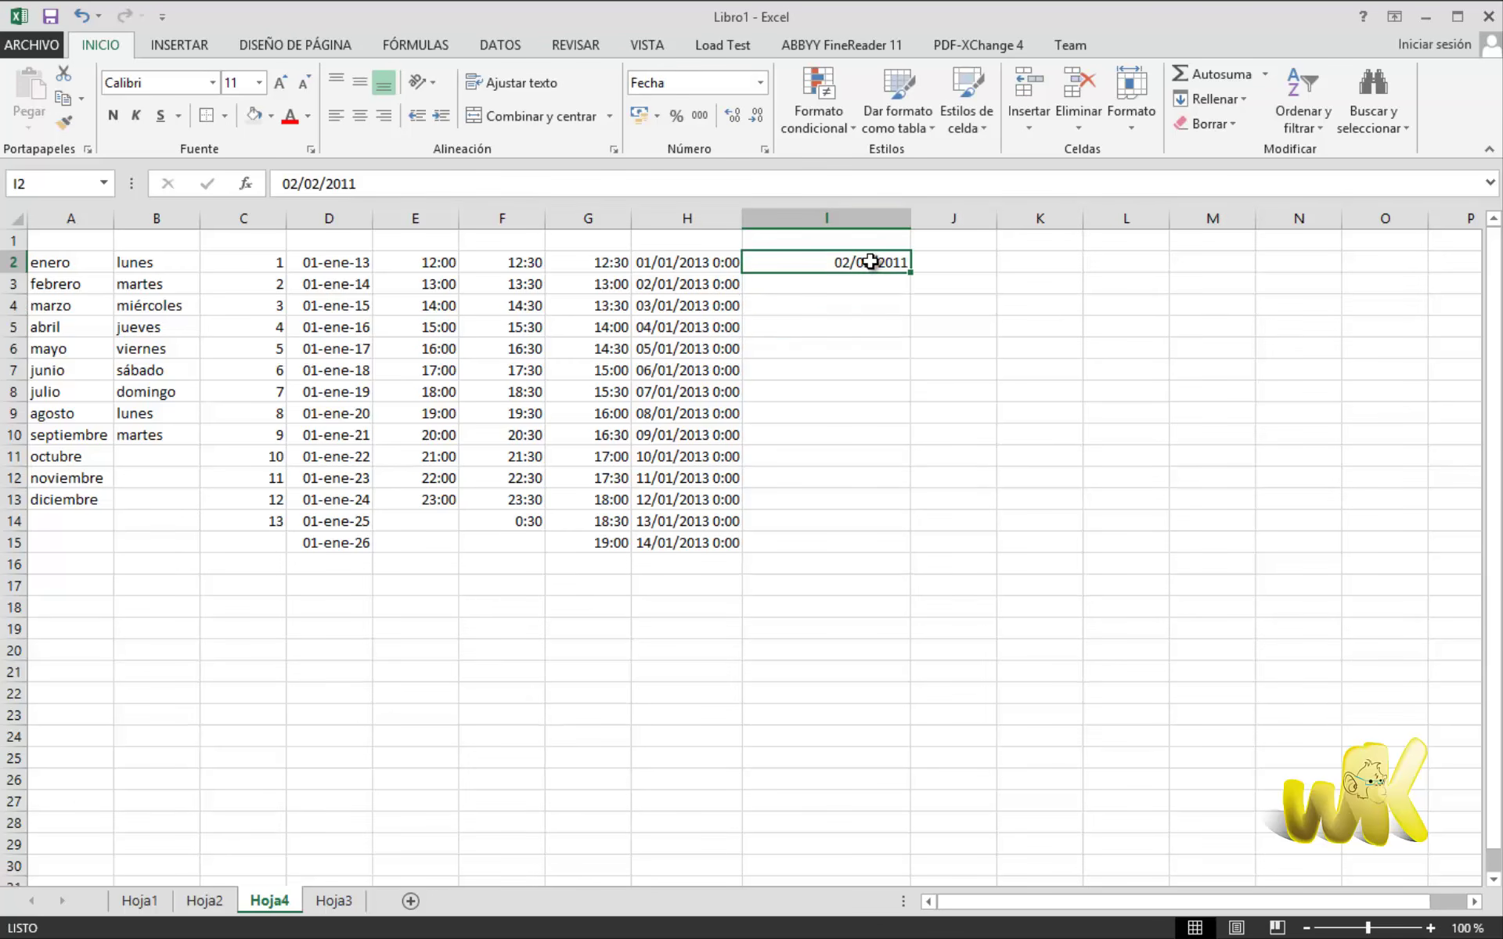
right_click(870, 262)
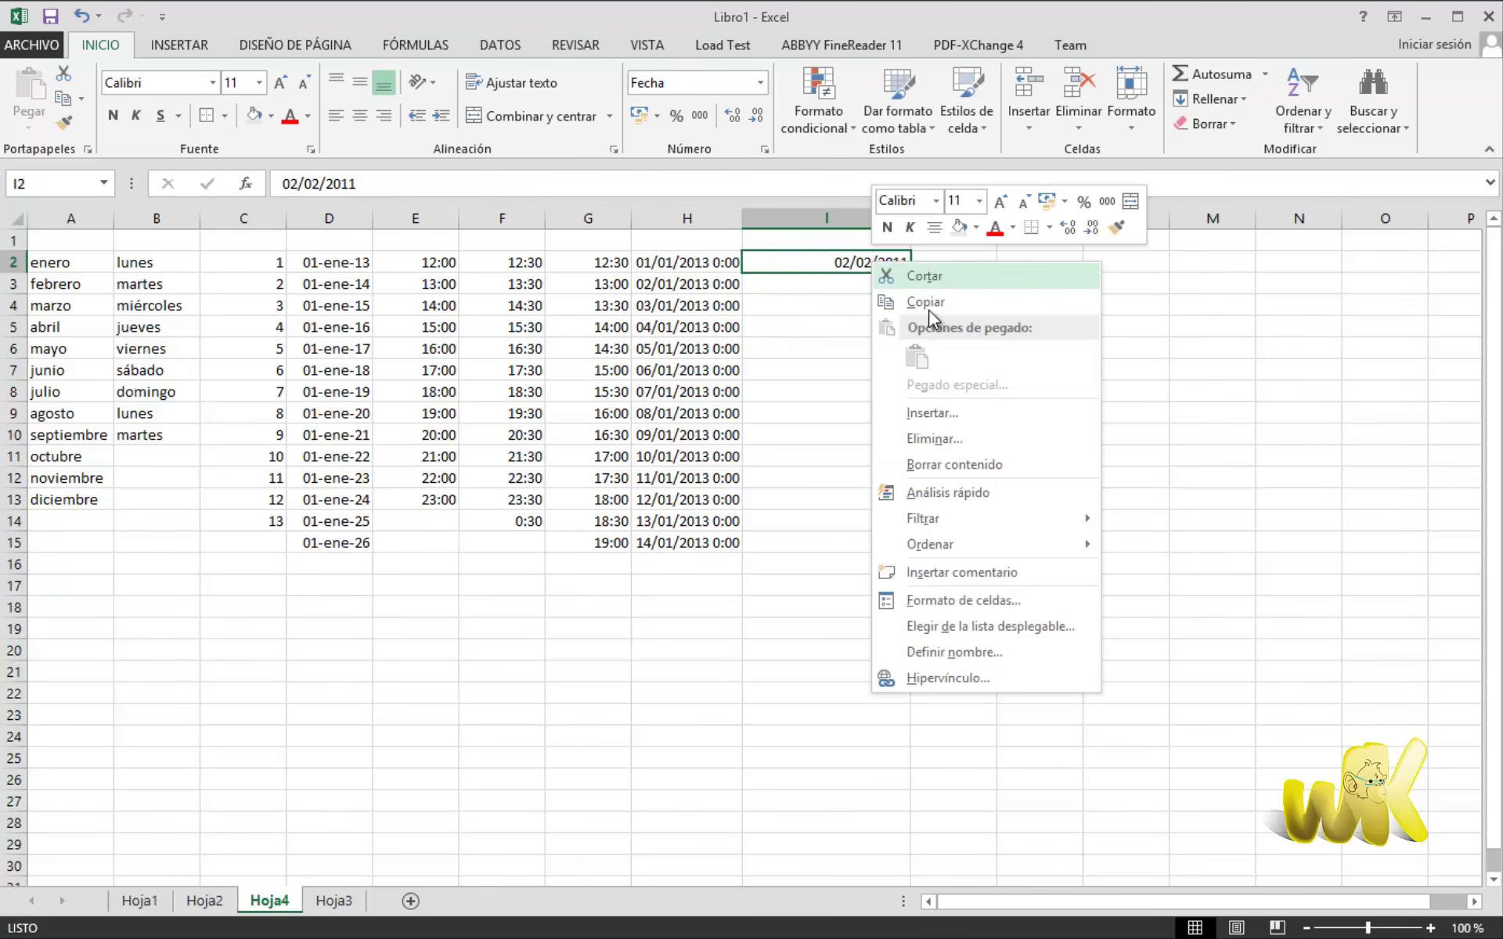
click(932, 600)
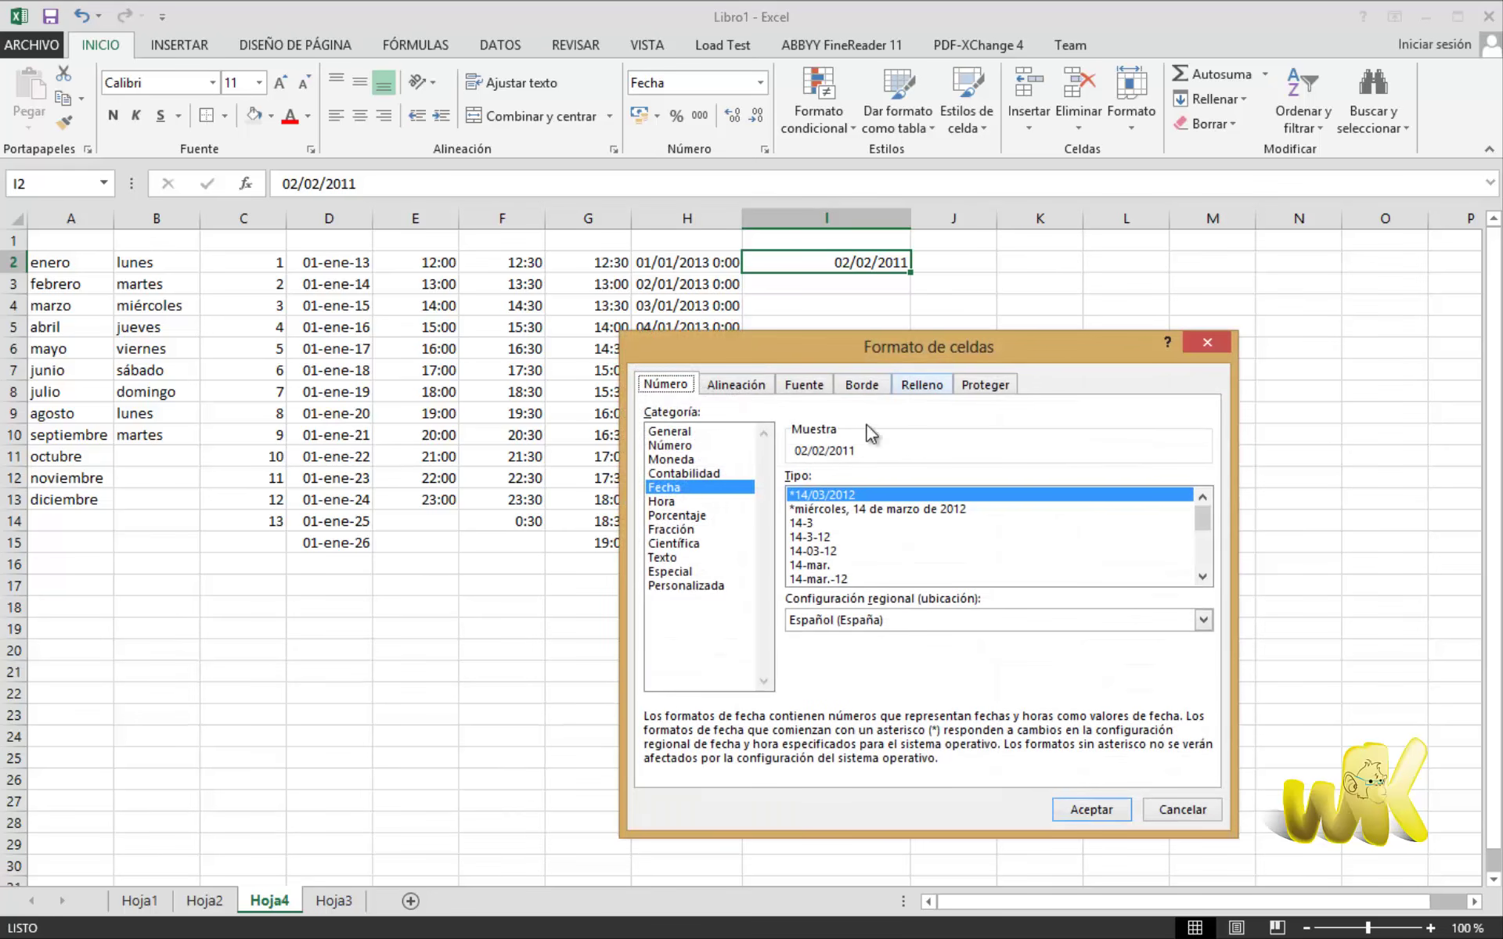
click(844, 510)
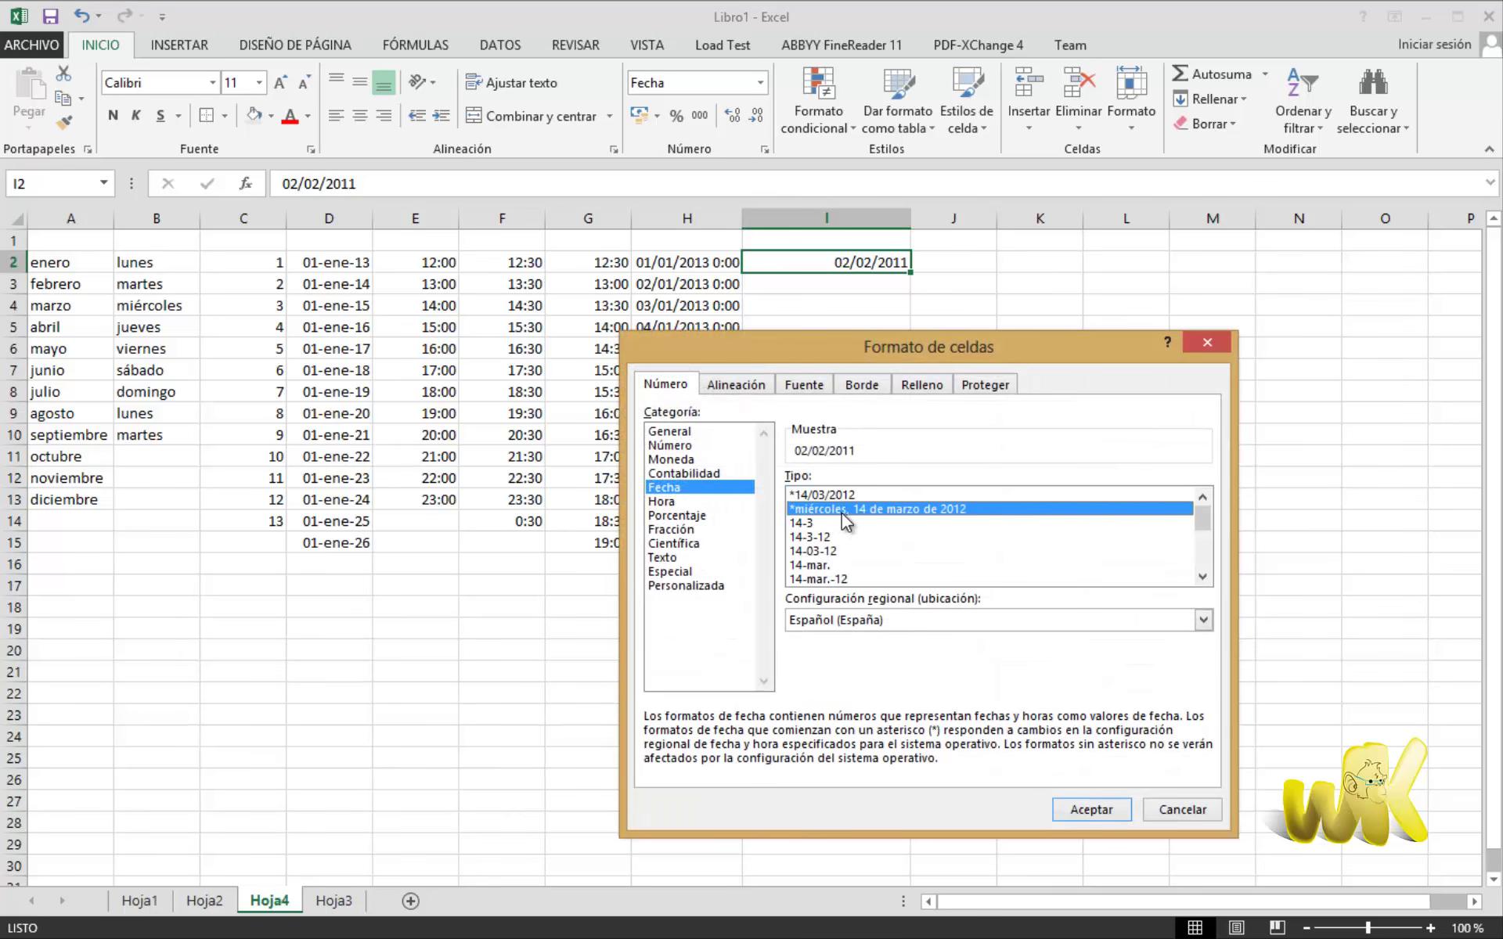
click(1091, 809)
click(945, 414)
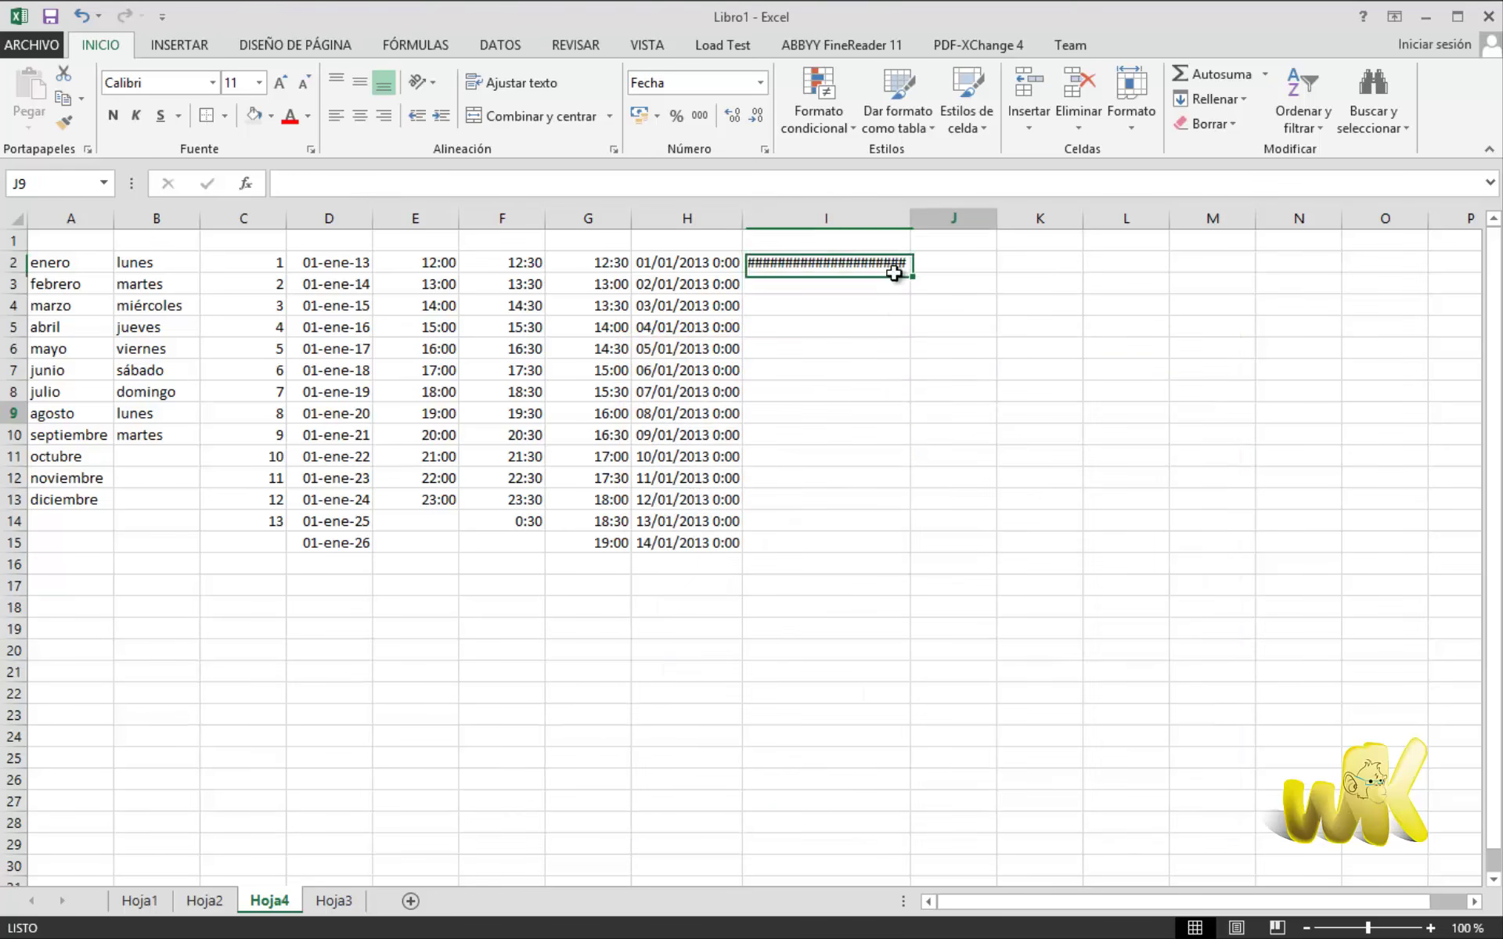
Autofill the long dates from I2 down to I16 and autofit column I so every date fits.
double_click(910, 219)
click(937, 266)
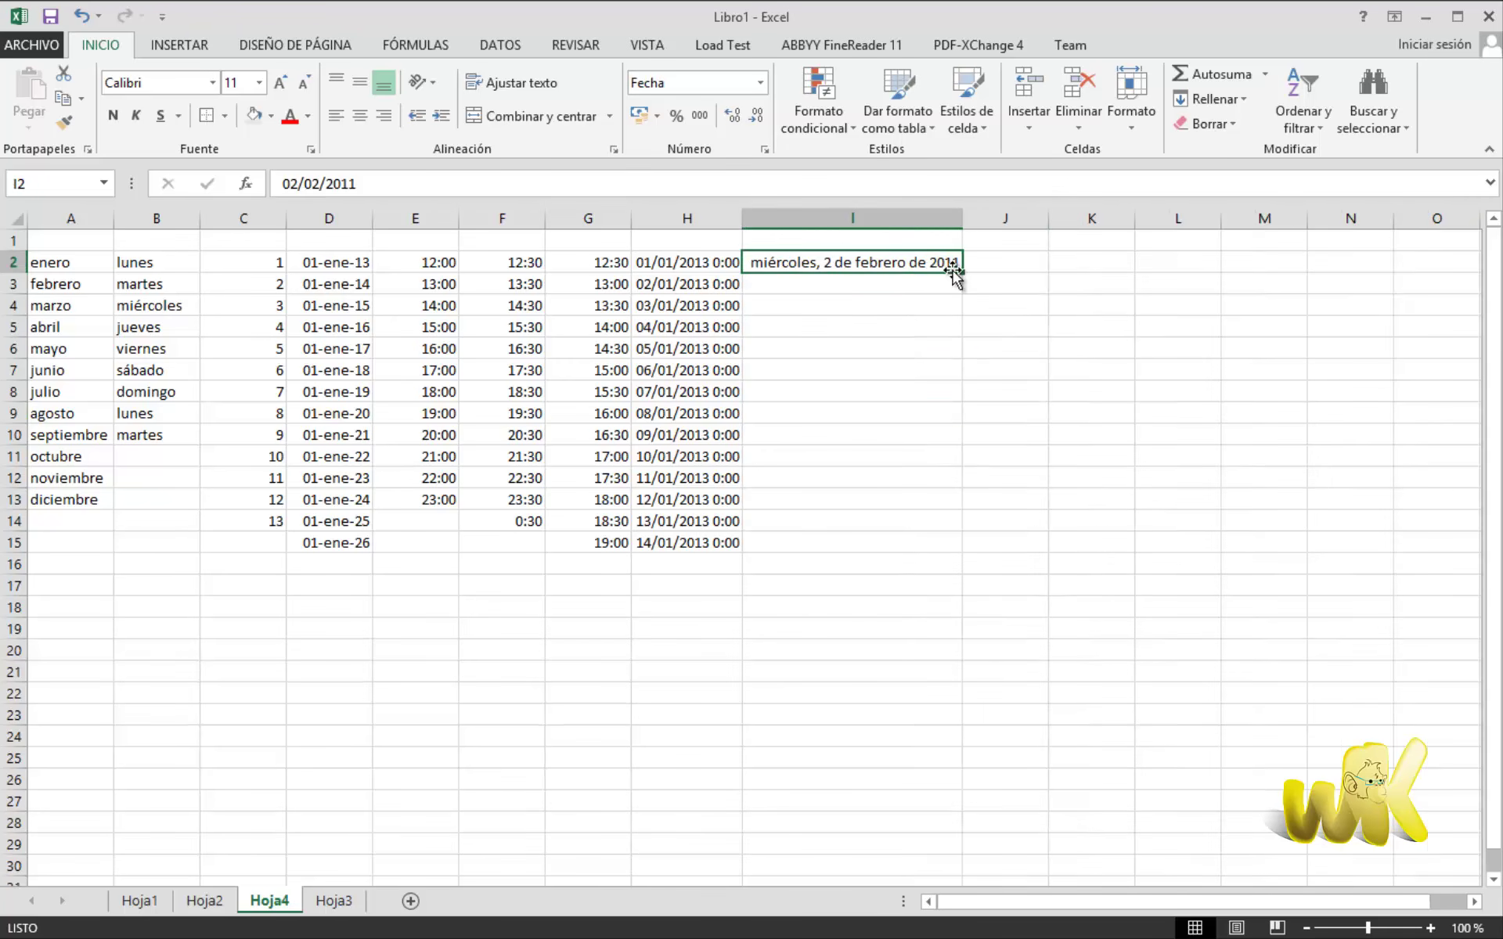
drag(962, 272, 953, 571)
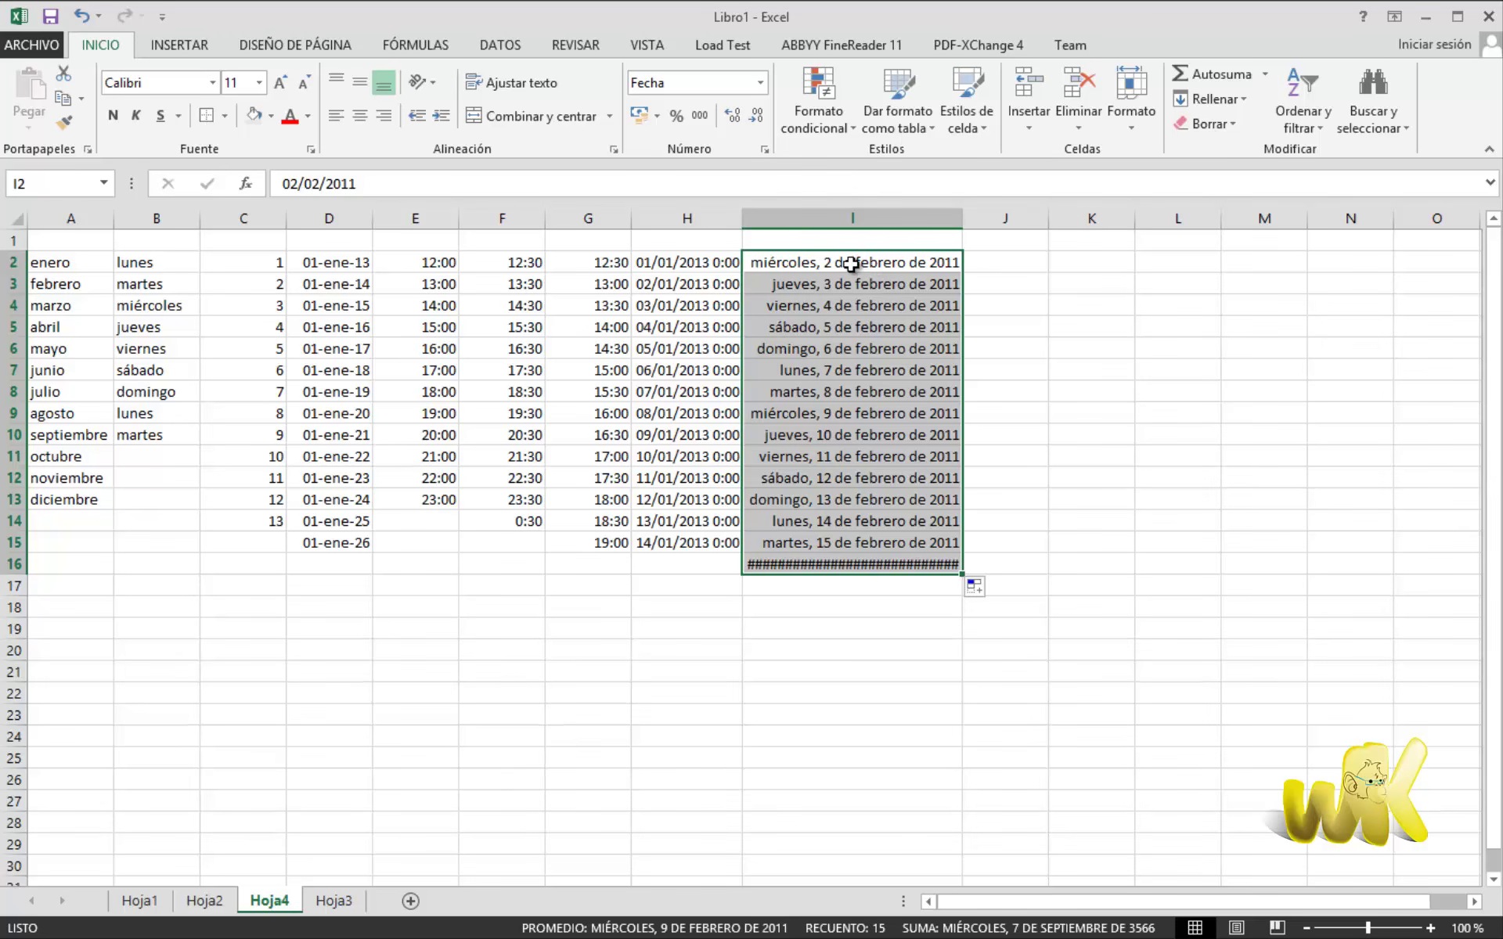
double_click(968, 217)
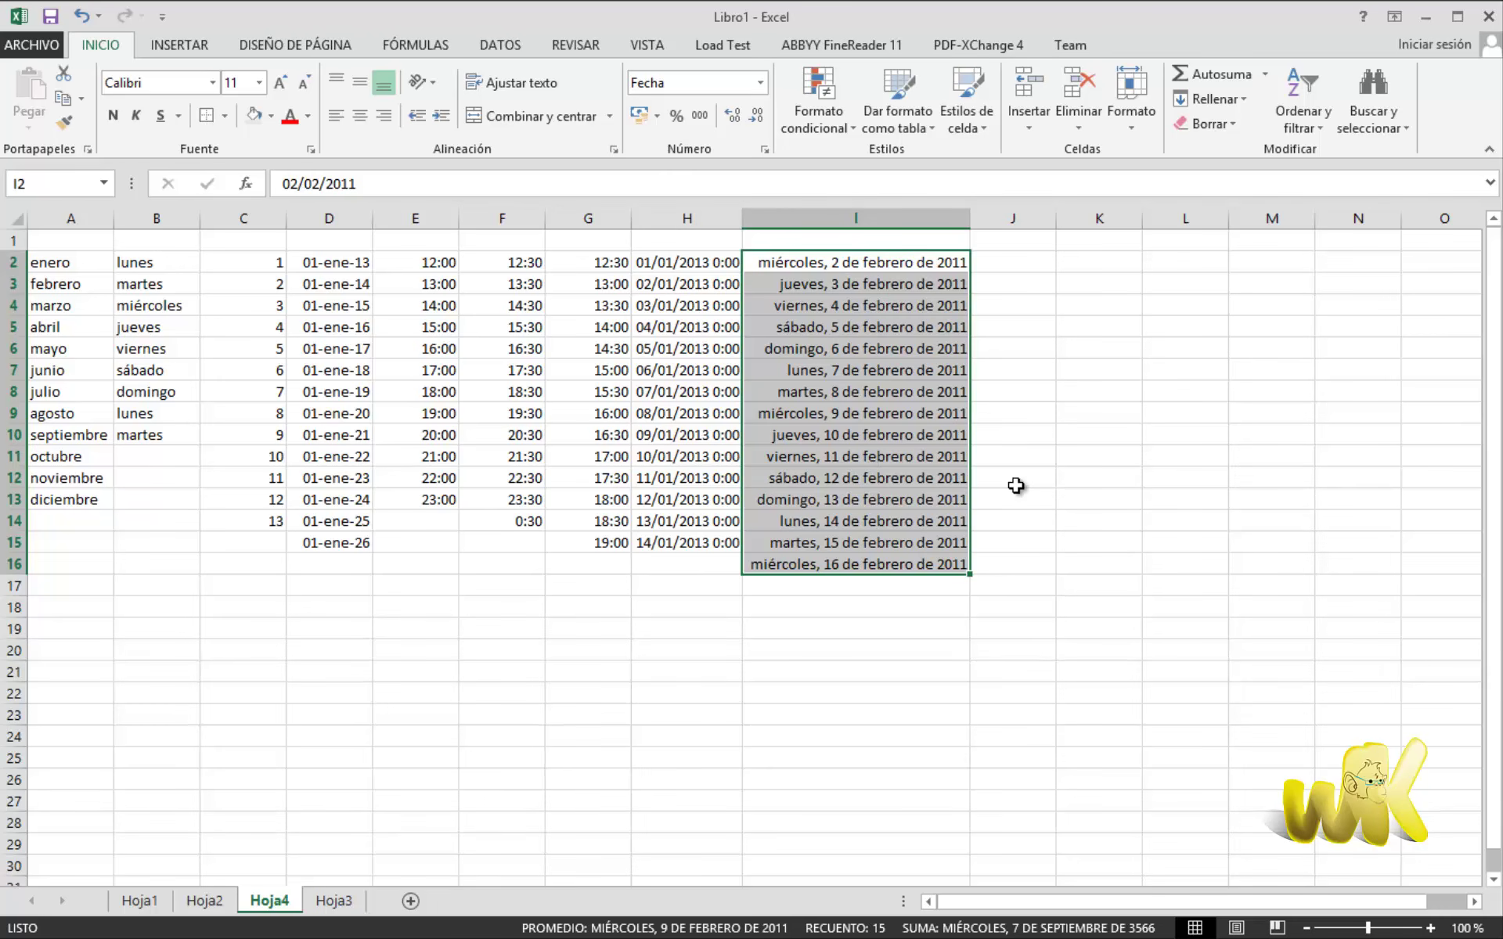
Redo the long-date fill from I2 down to I15 with the option Rellenar días de la semana, and autofit column I.
key(ctrl+z)
key(ctrl+z)
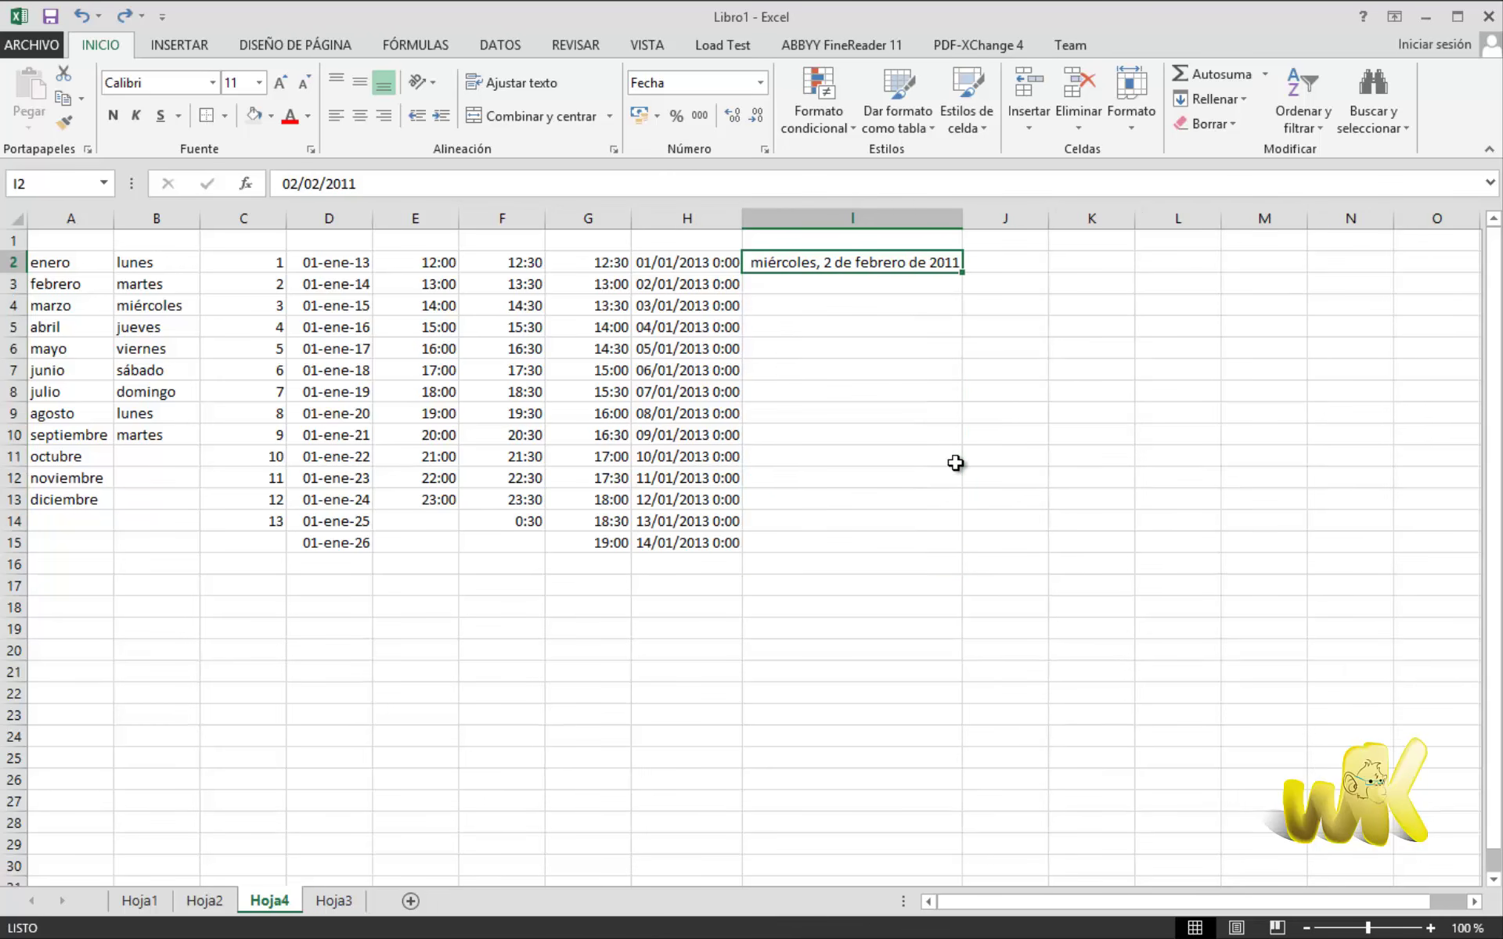
drag(962, 272, 962, 550)
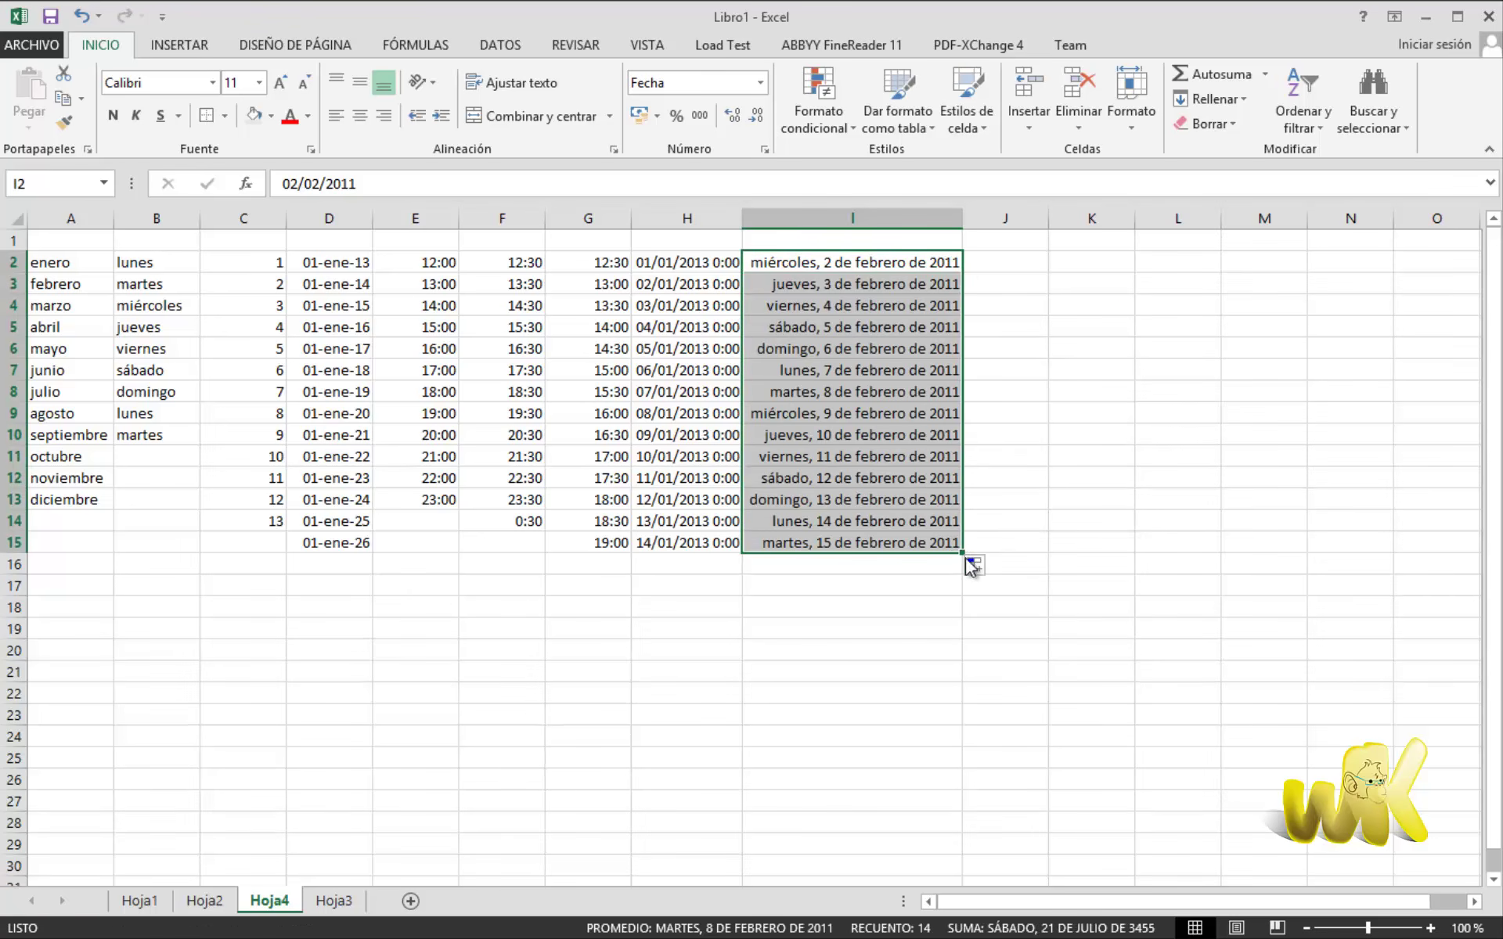
click(973, 564)
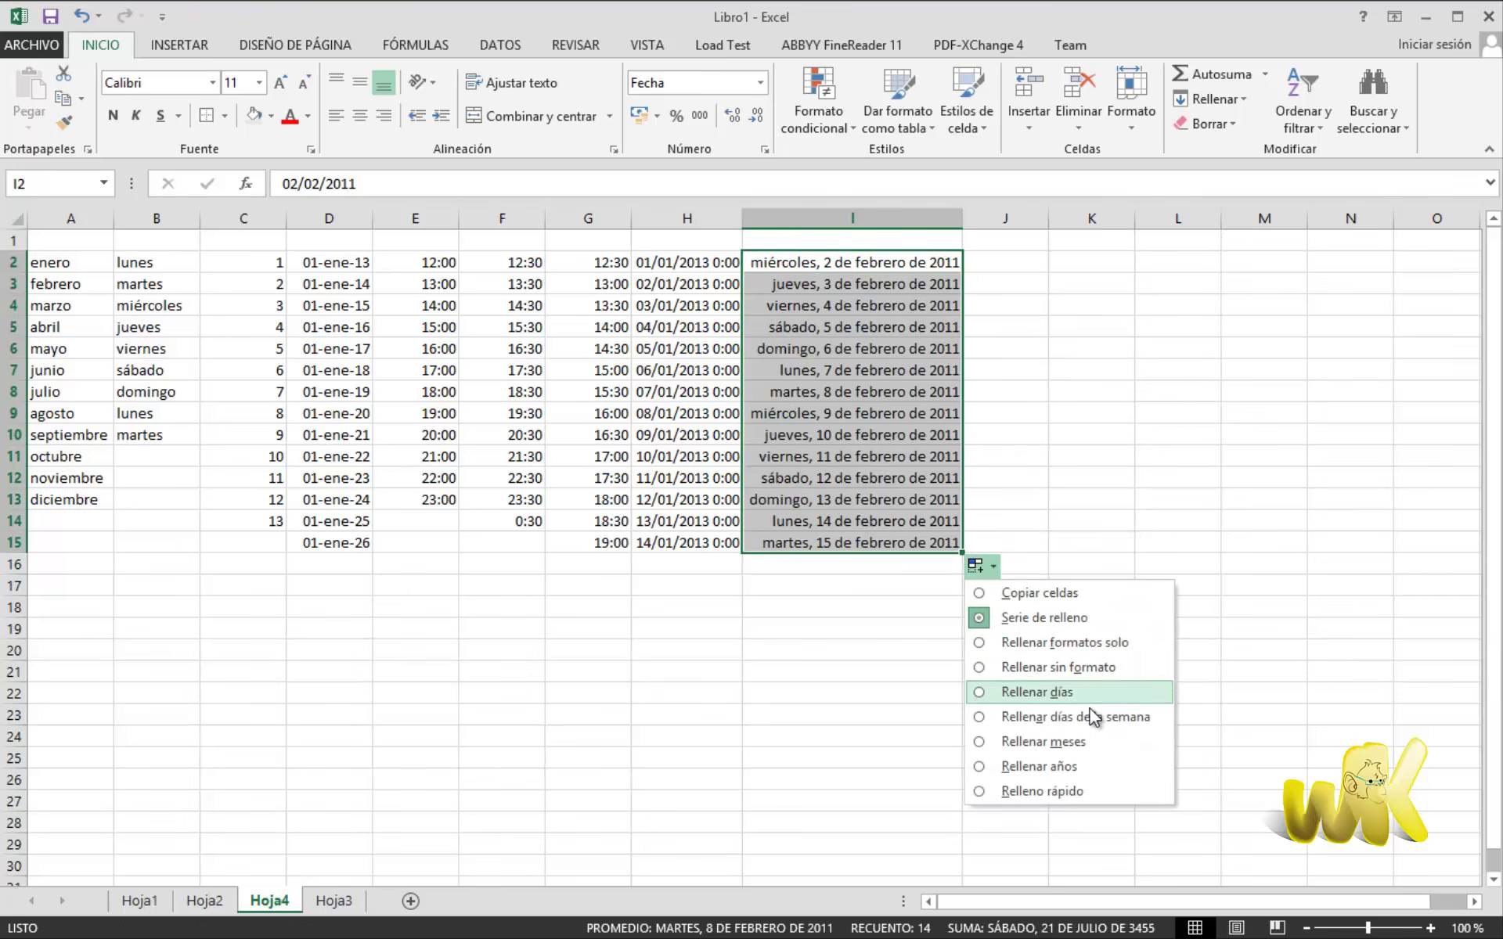
click(1054, 717)
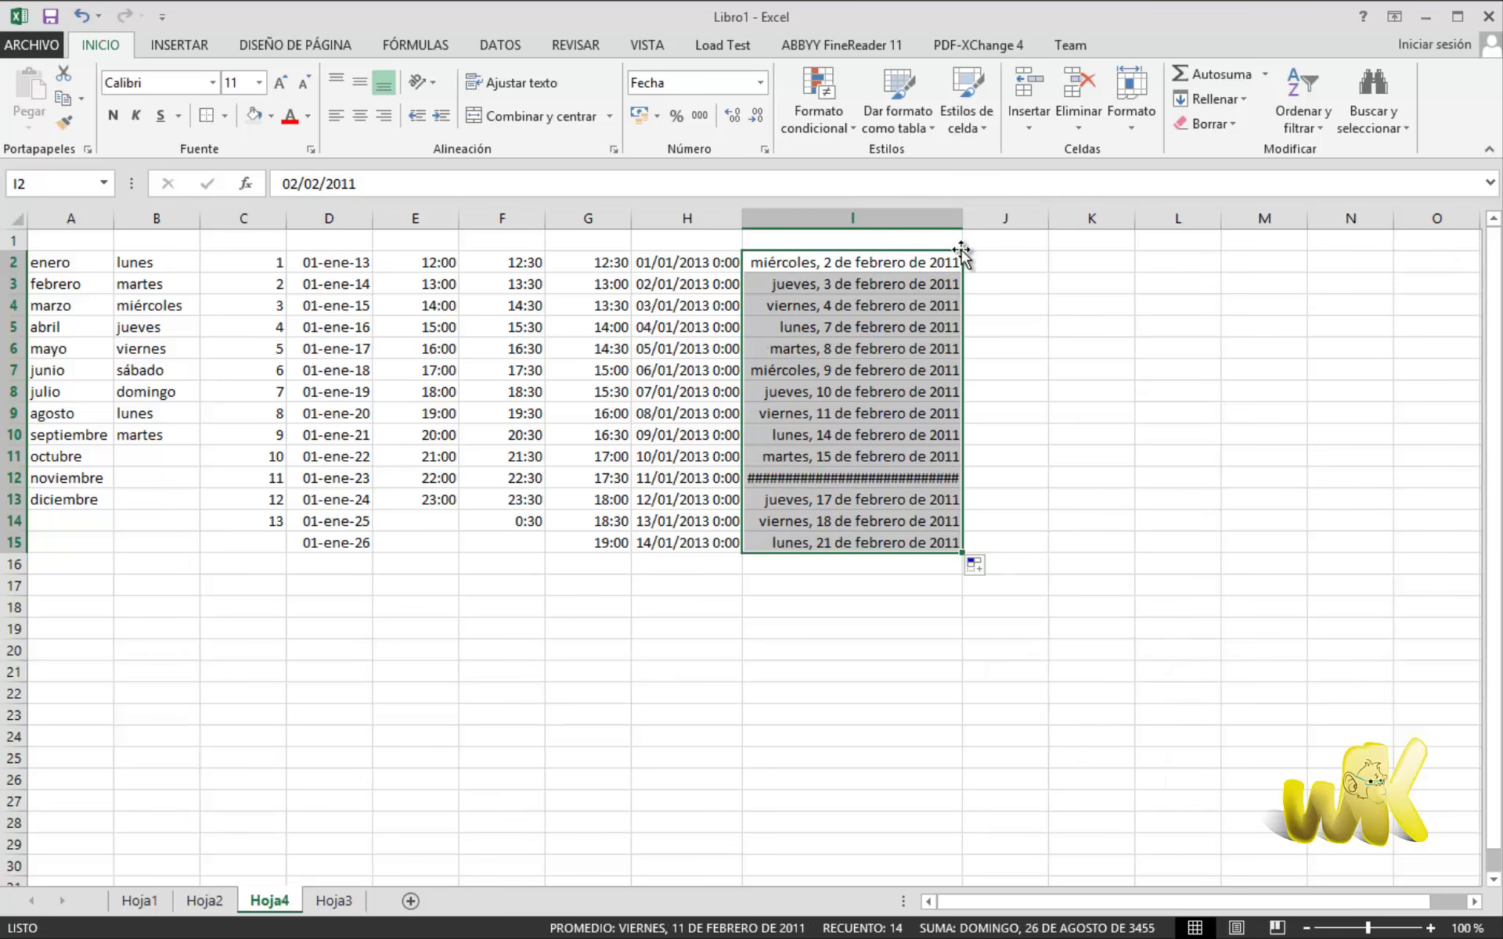
double_click(963, 218)
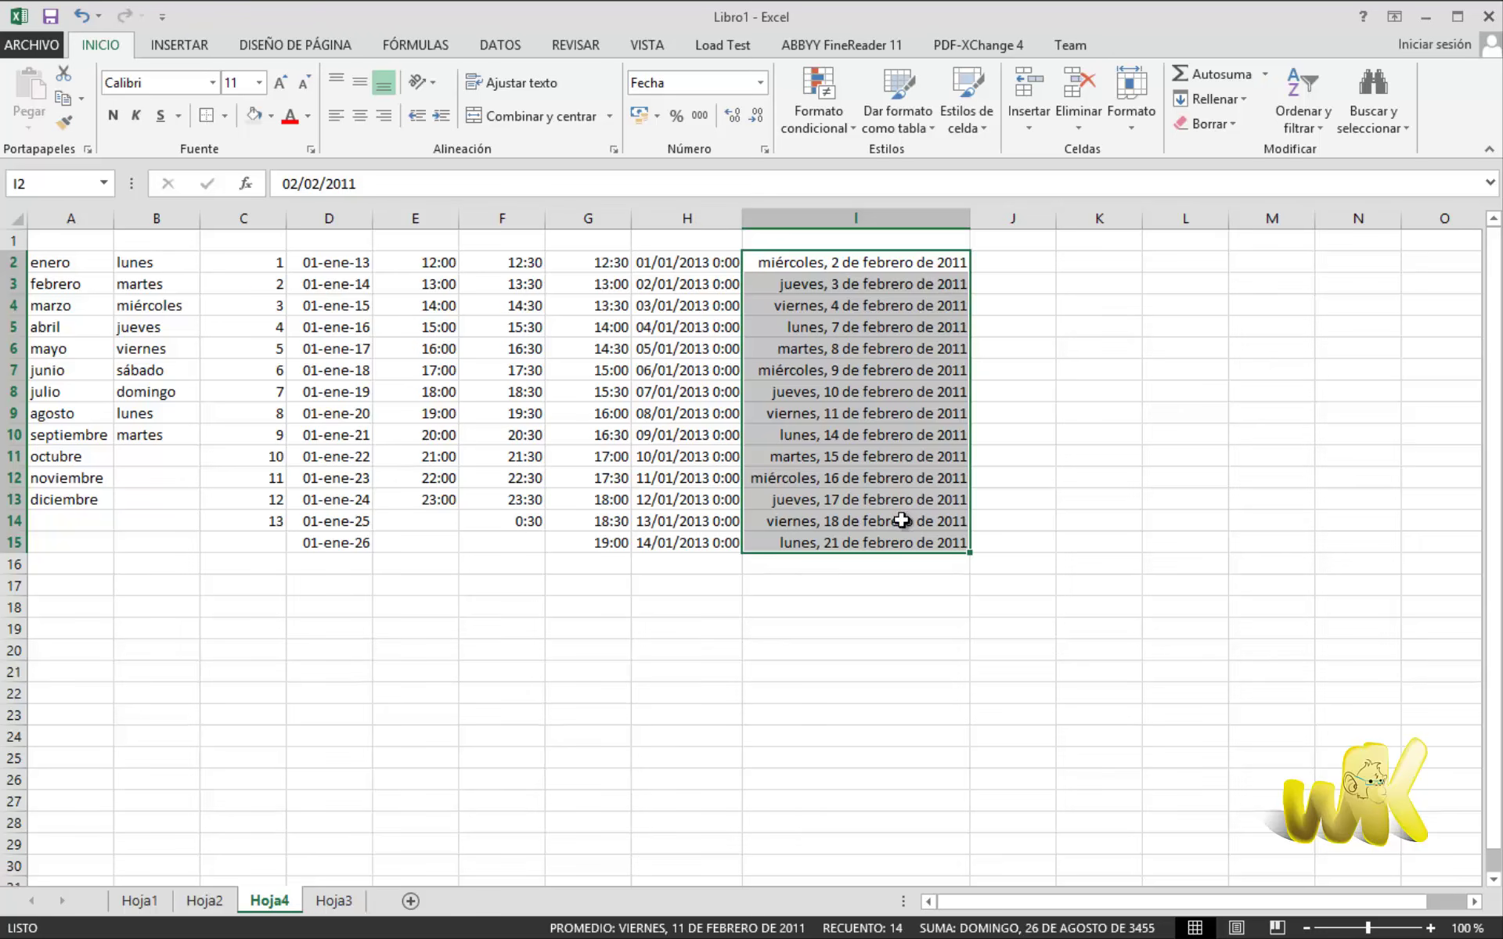
click(1028, 582)
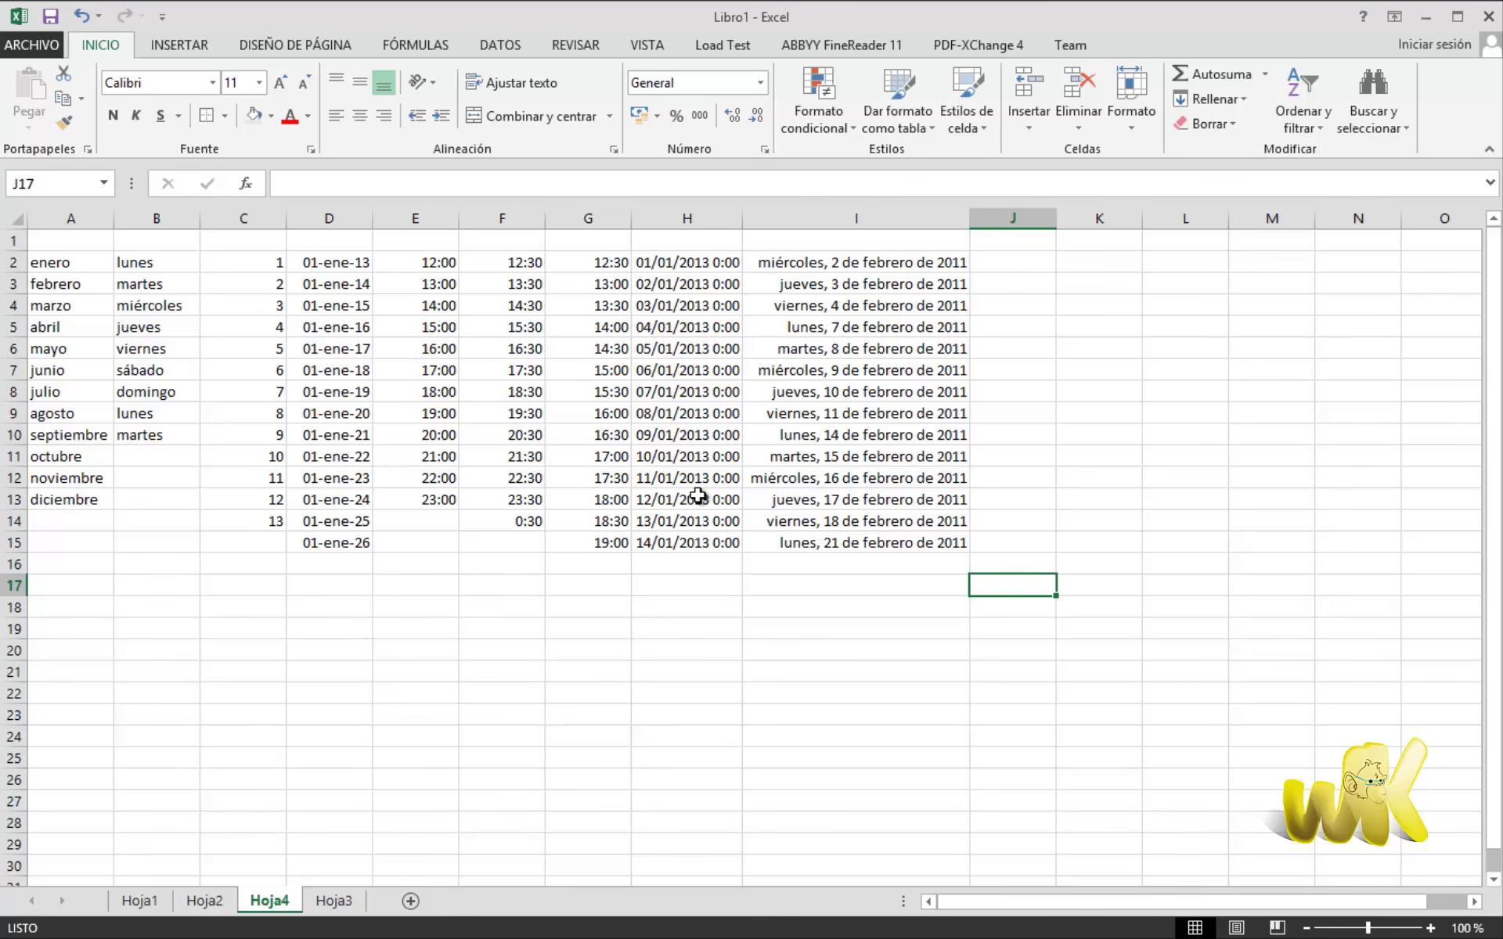
Create a custom autofill list with the entries comida, desayuno, cena, buffet in the advanced Excel options.
click(45, 44)
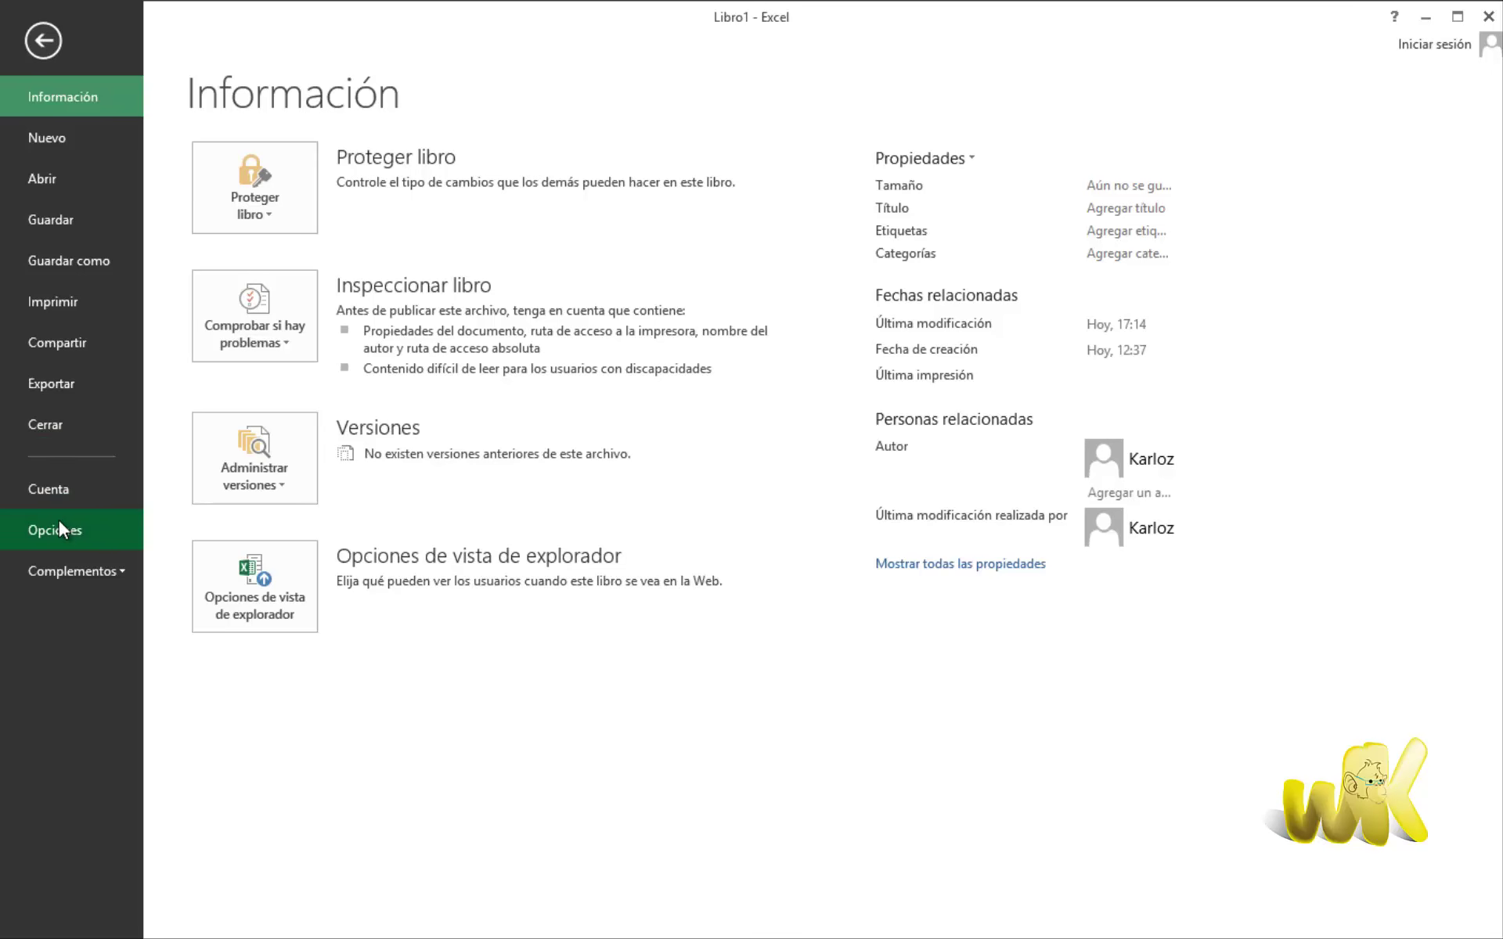
click(59, 524)
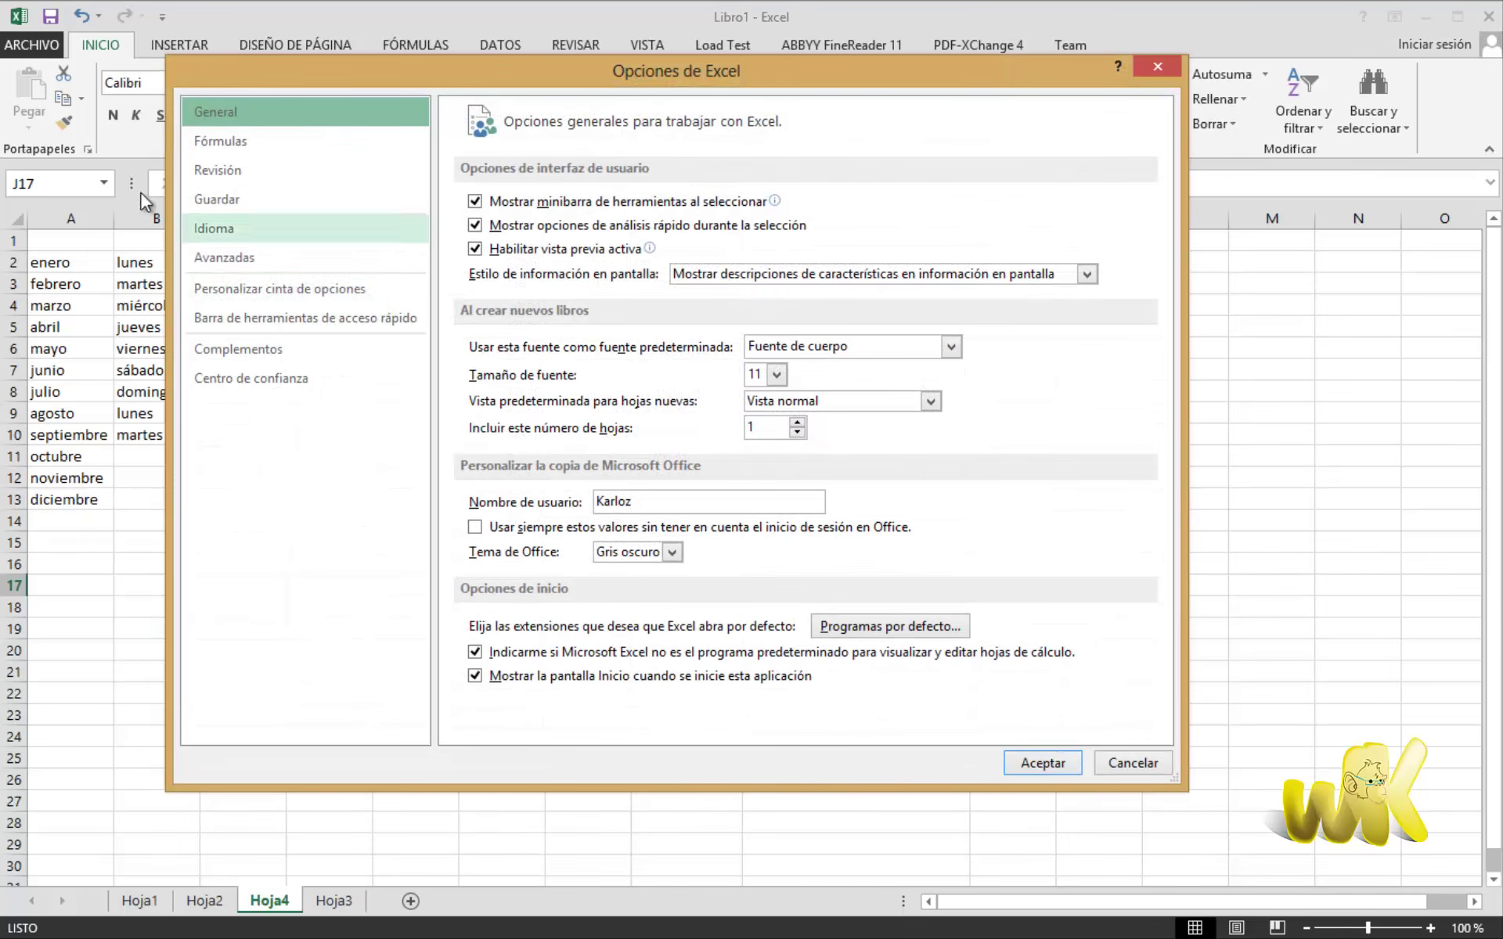
click(234, 259)
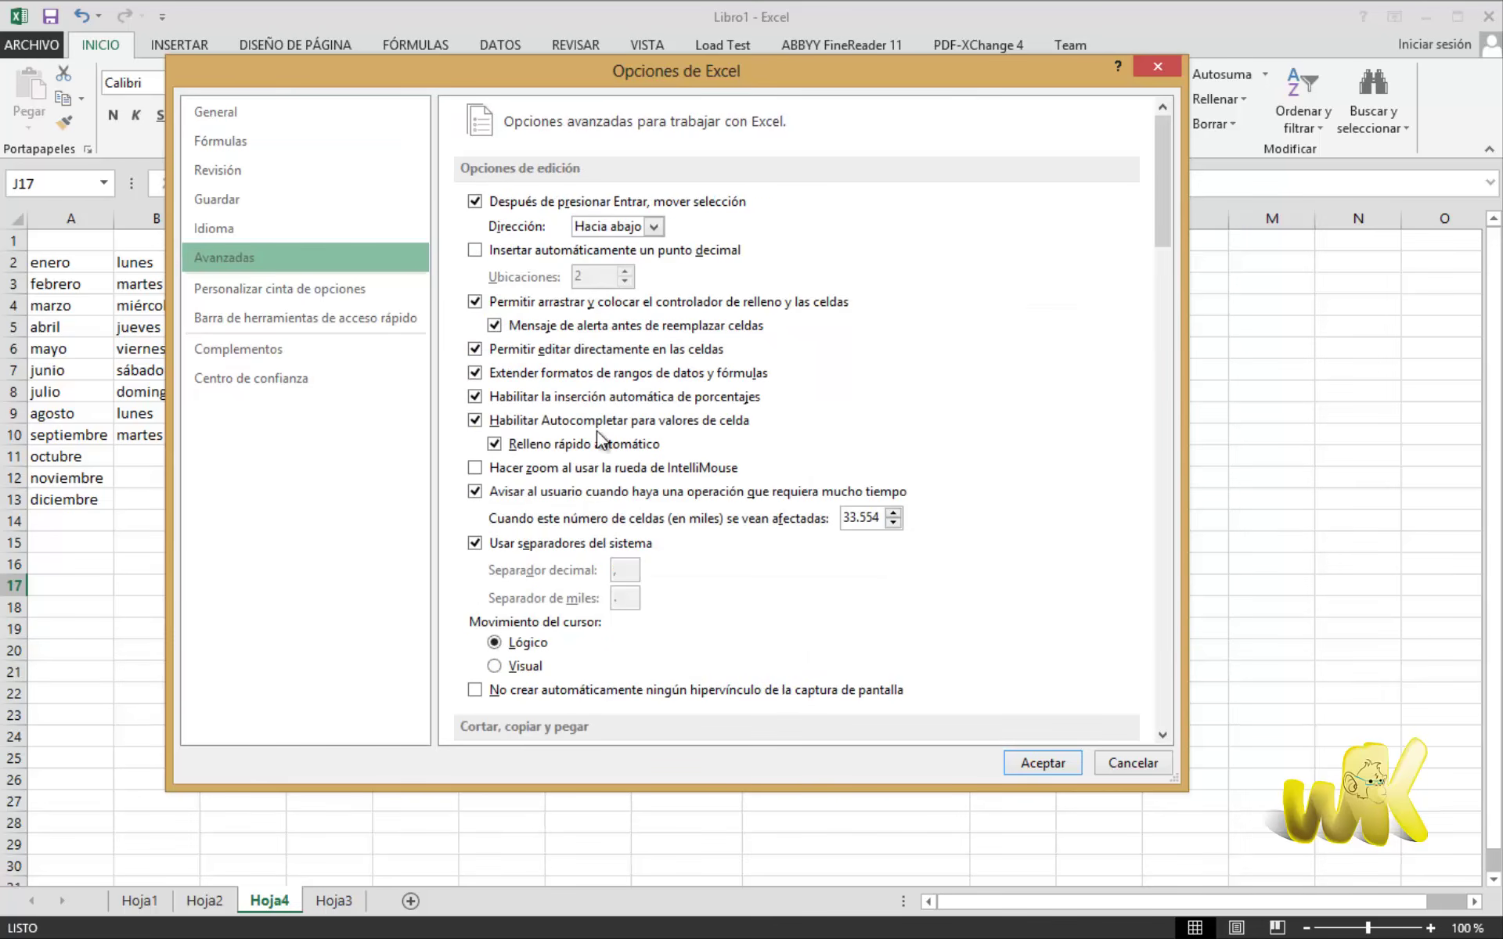
drag(1165, 186, 1142, 642)
click(975, 435)
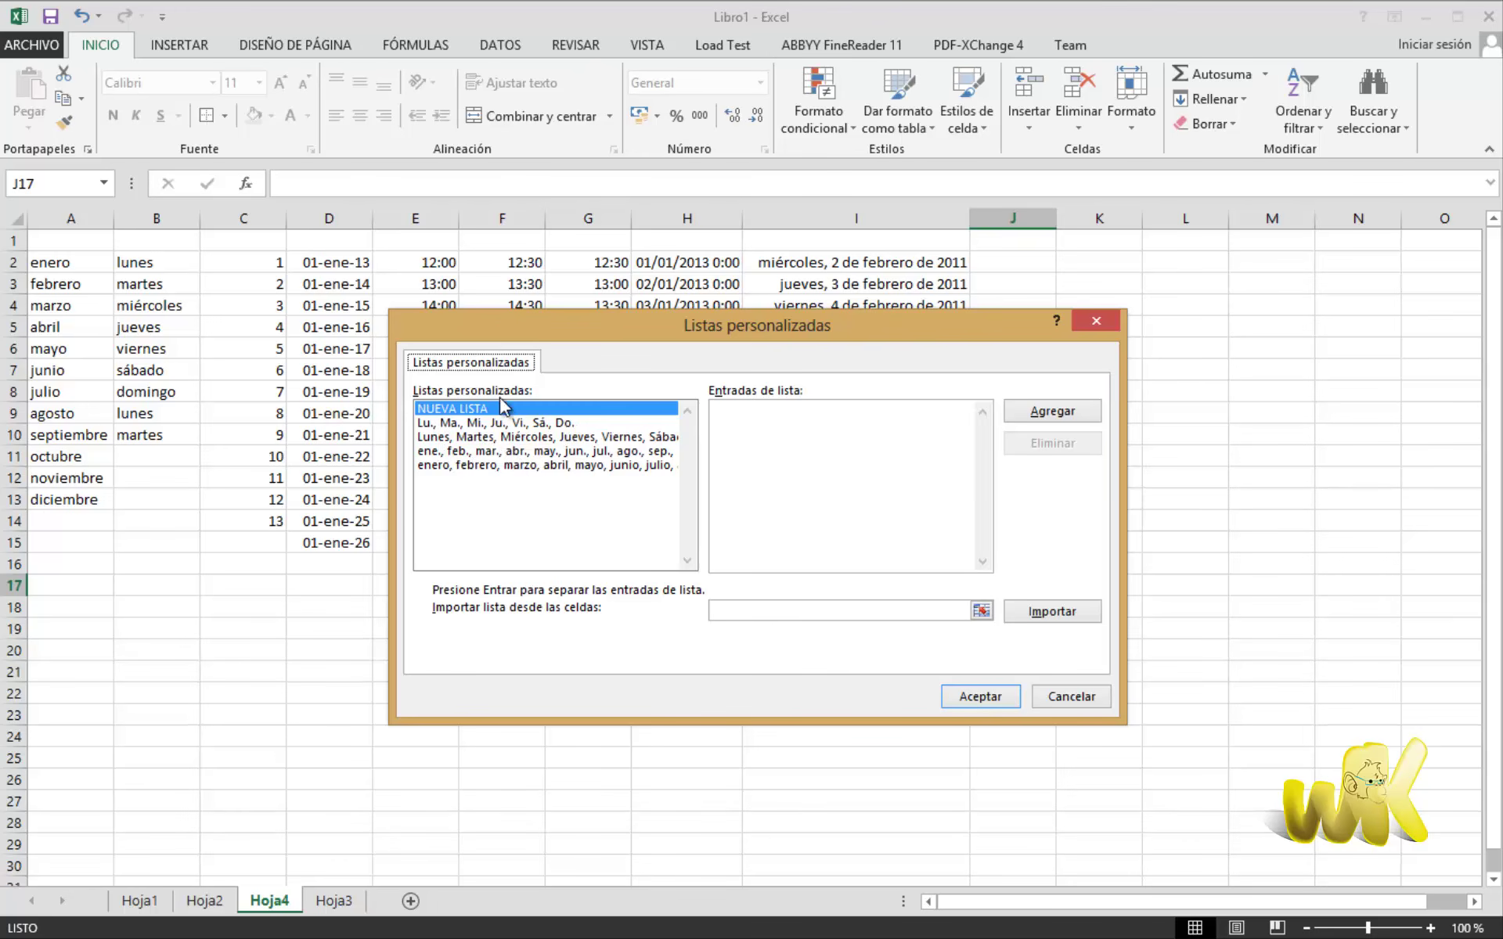
drag(592, 335, 836, 394)
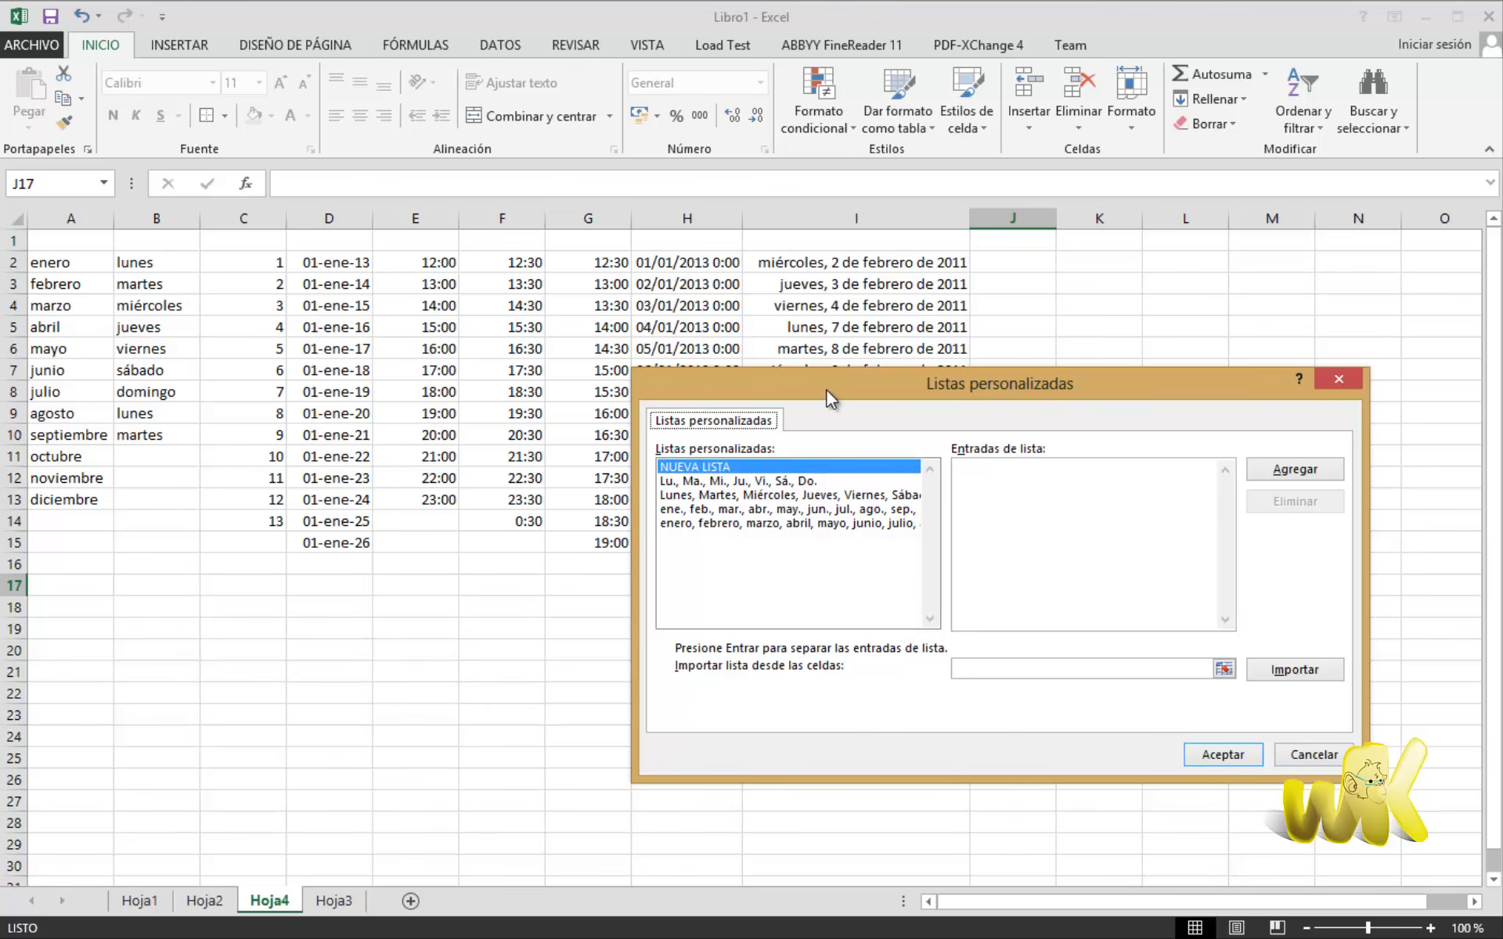
drag(825, 389, 724, 362)
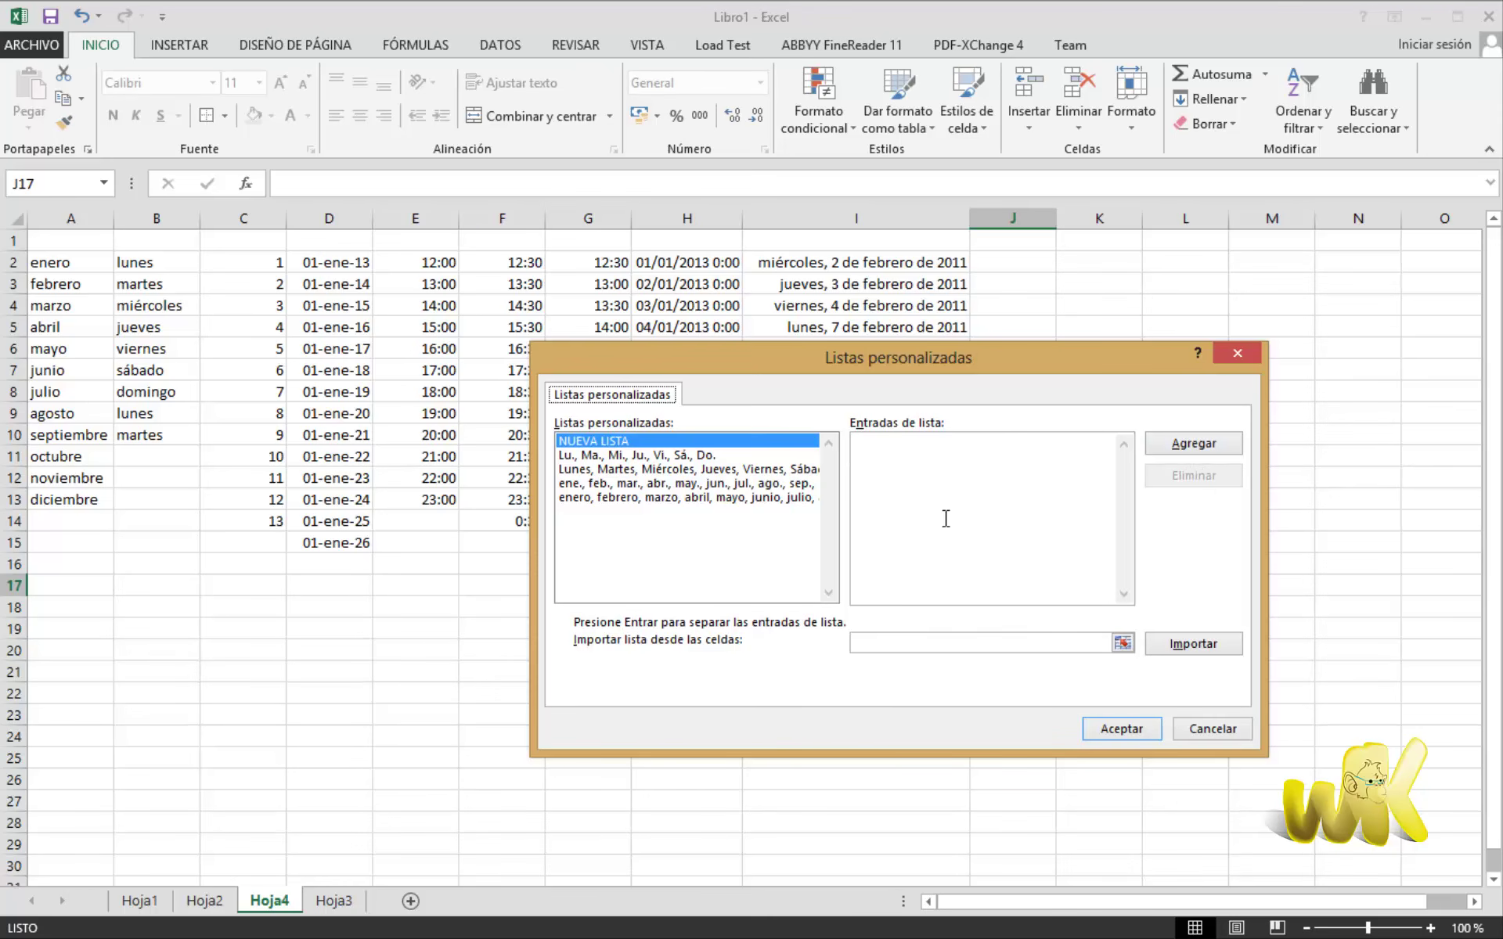
click(915, 462)
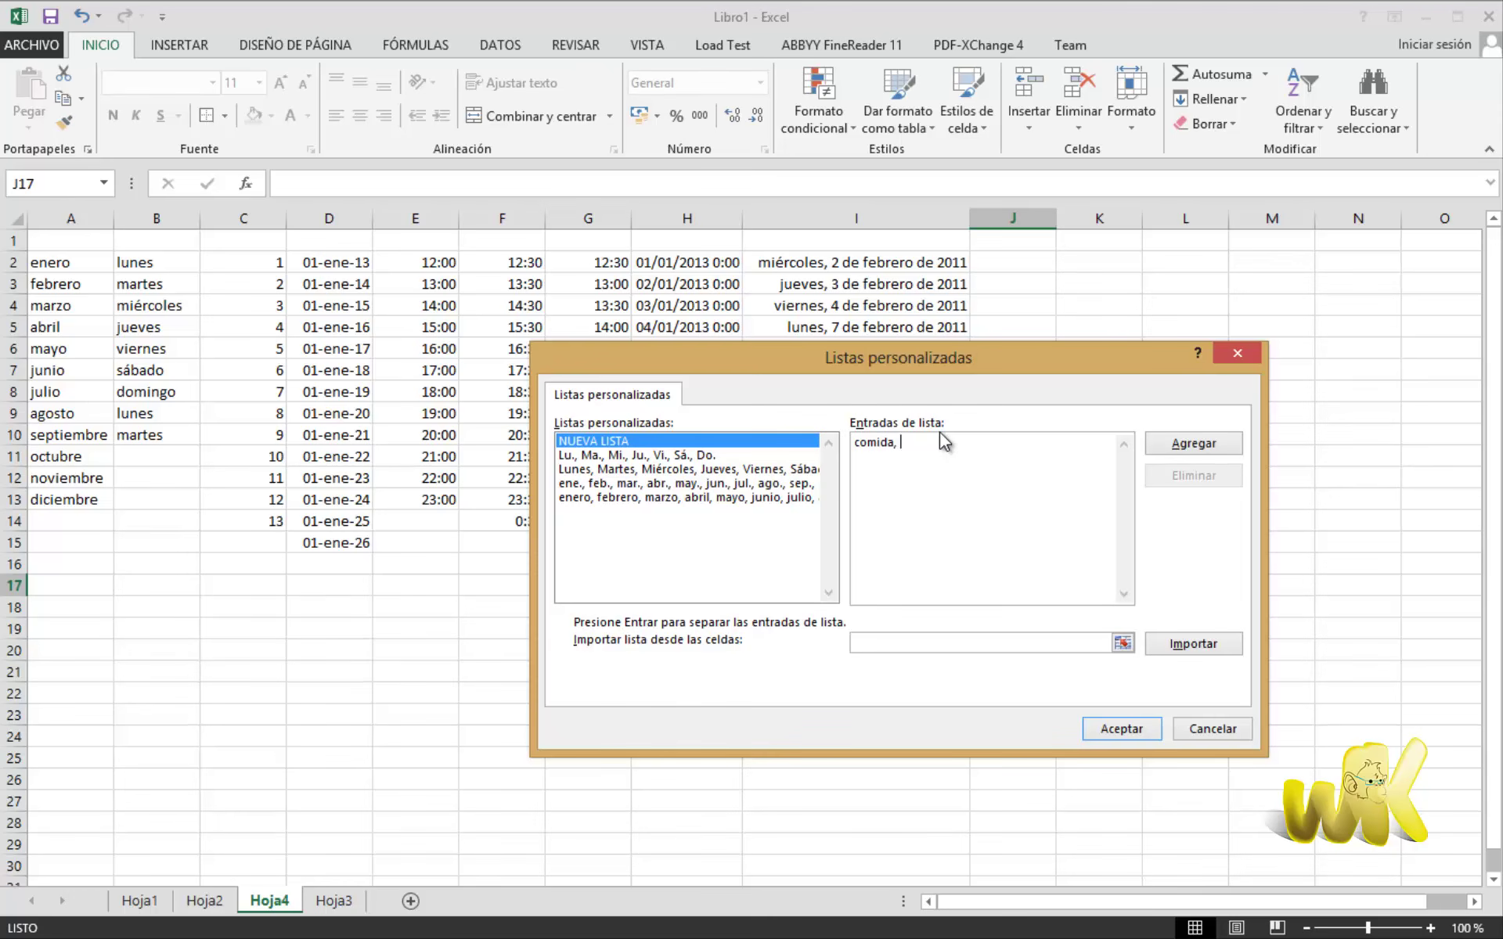
text(comida, desayuno, cena, buffet,)
click(1121, 730)
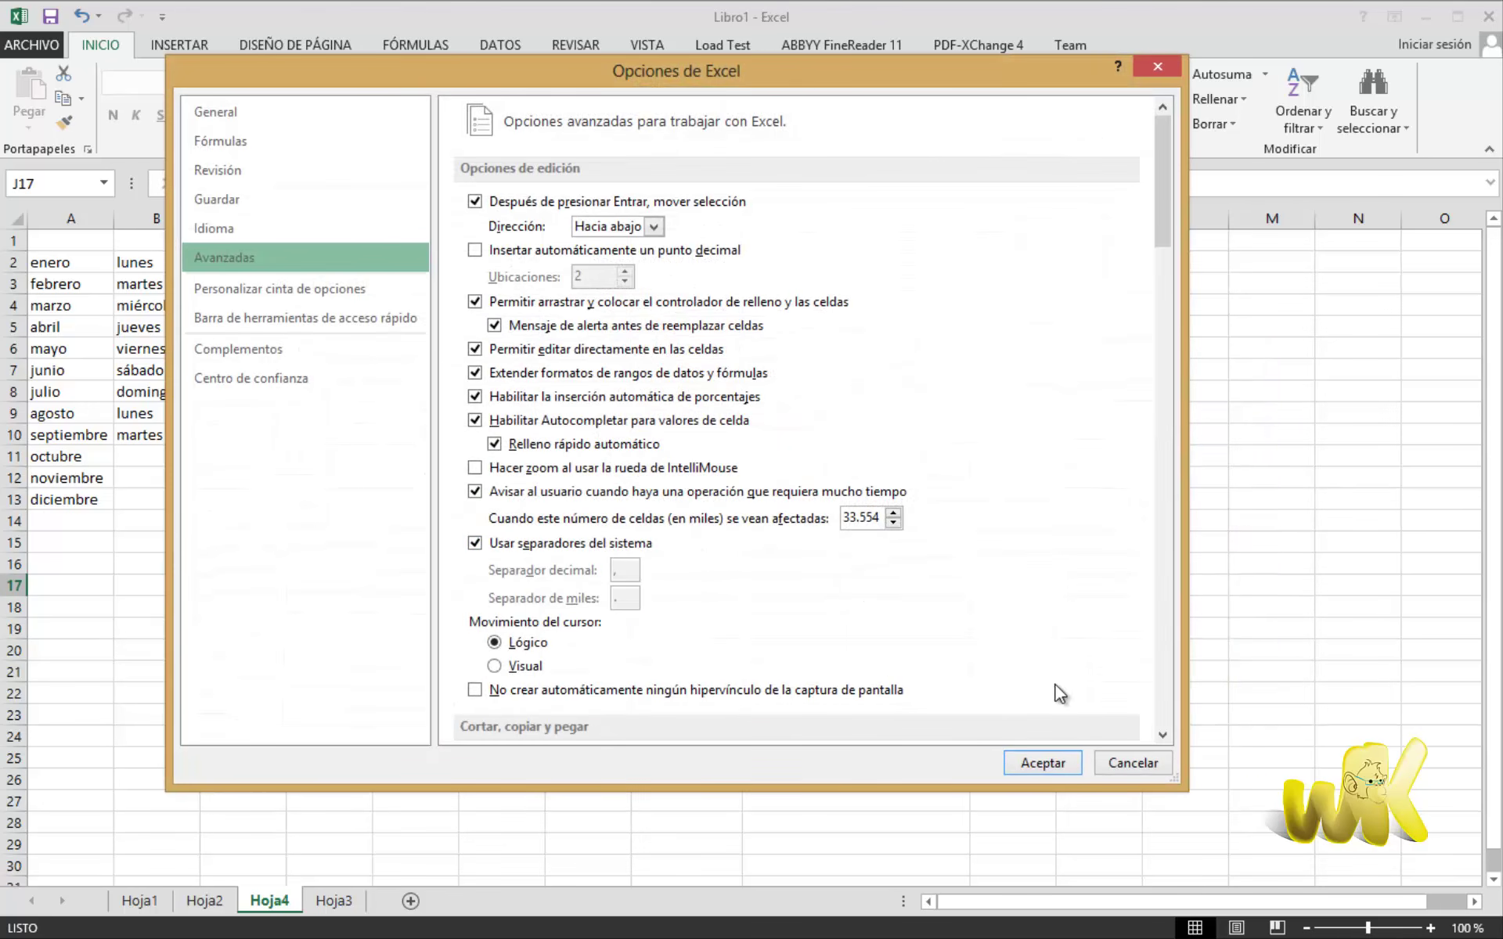
click(1044, 763)
Enter comida in cell C18 and autofill the custom list down to C22.
click(216, 614)
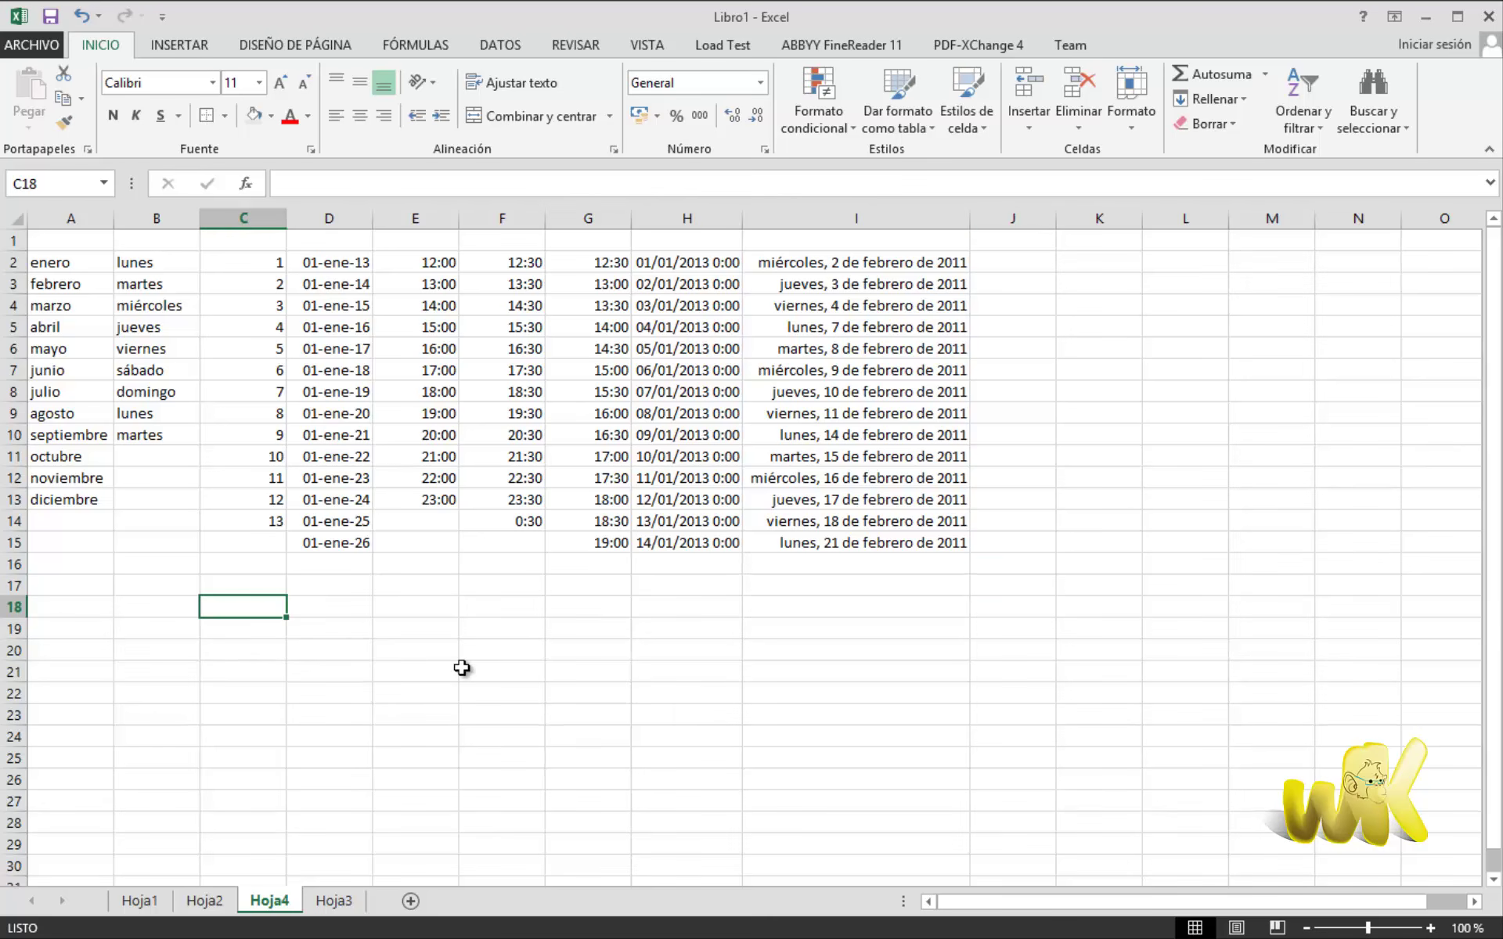
text(comida)
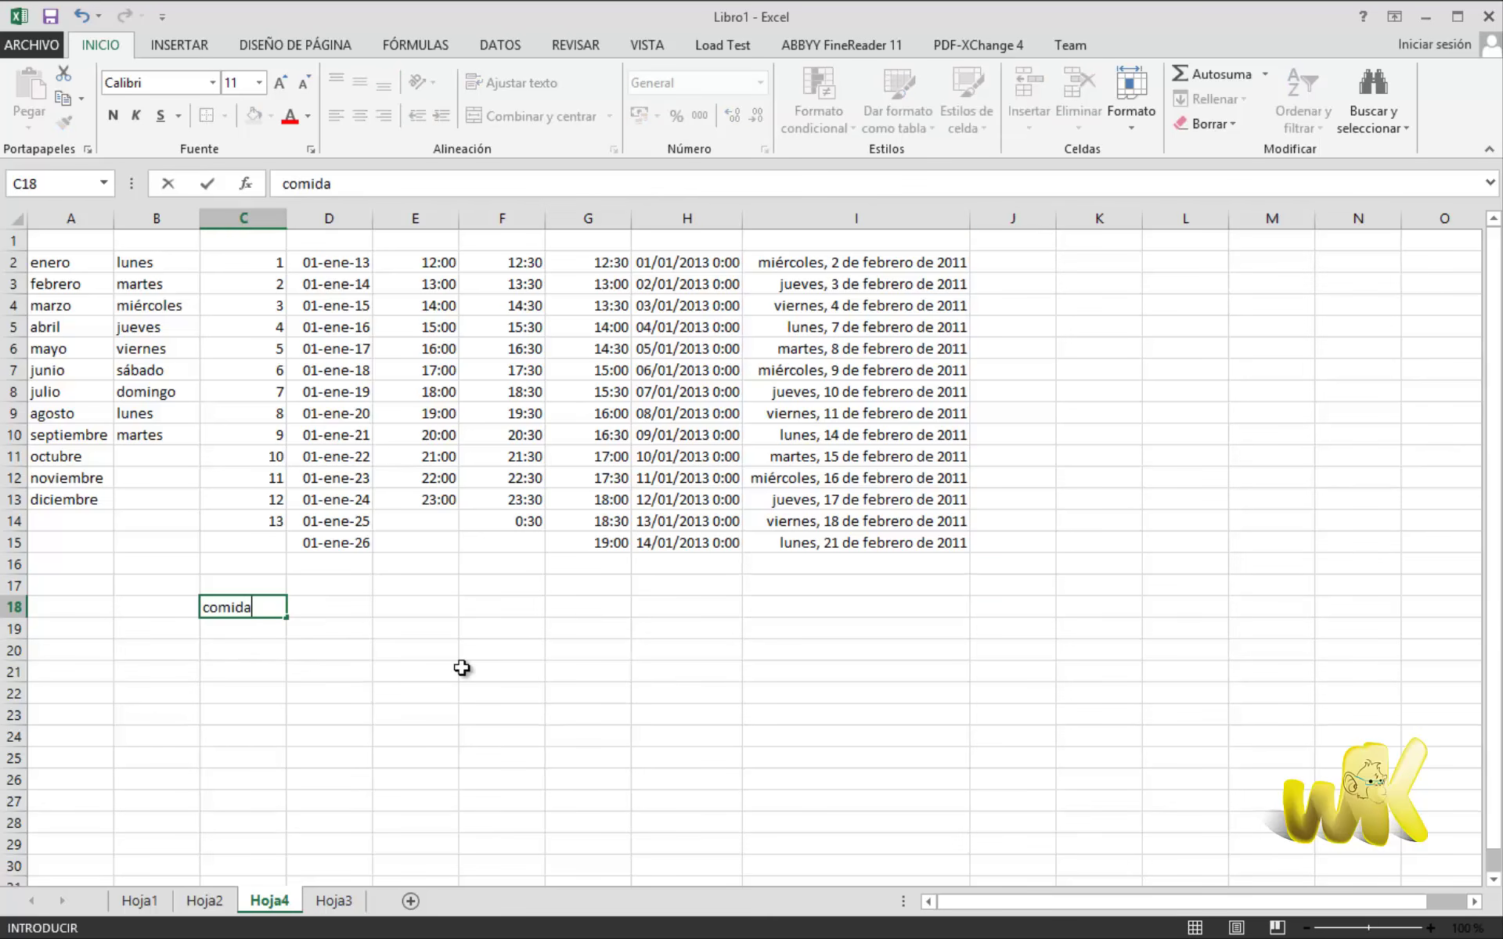
click(462, 667)
click(279, 614)
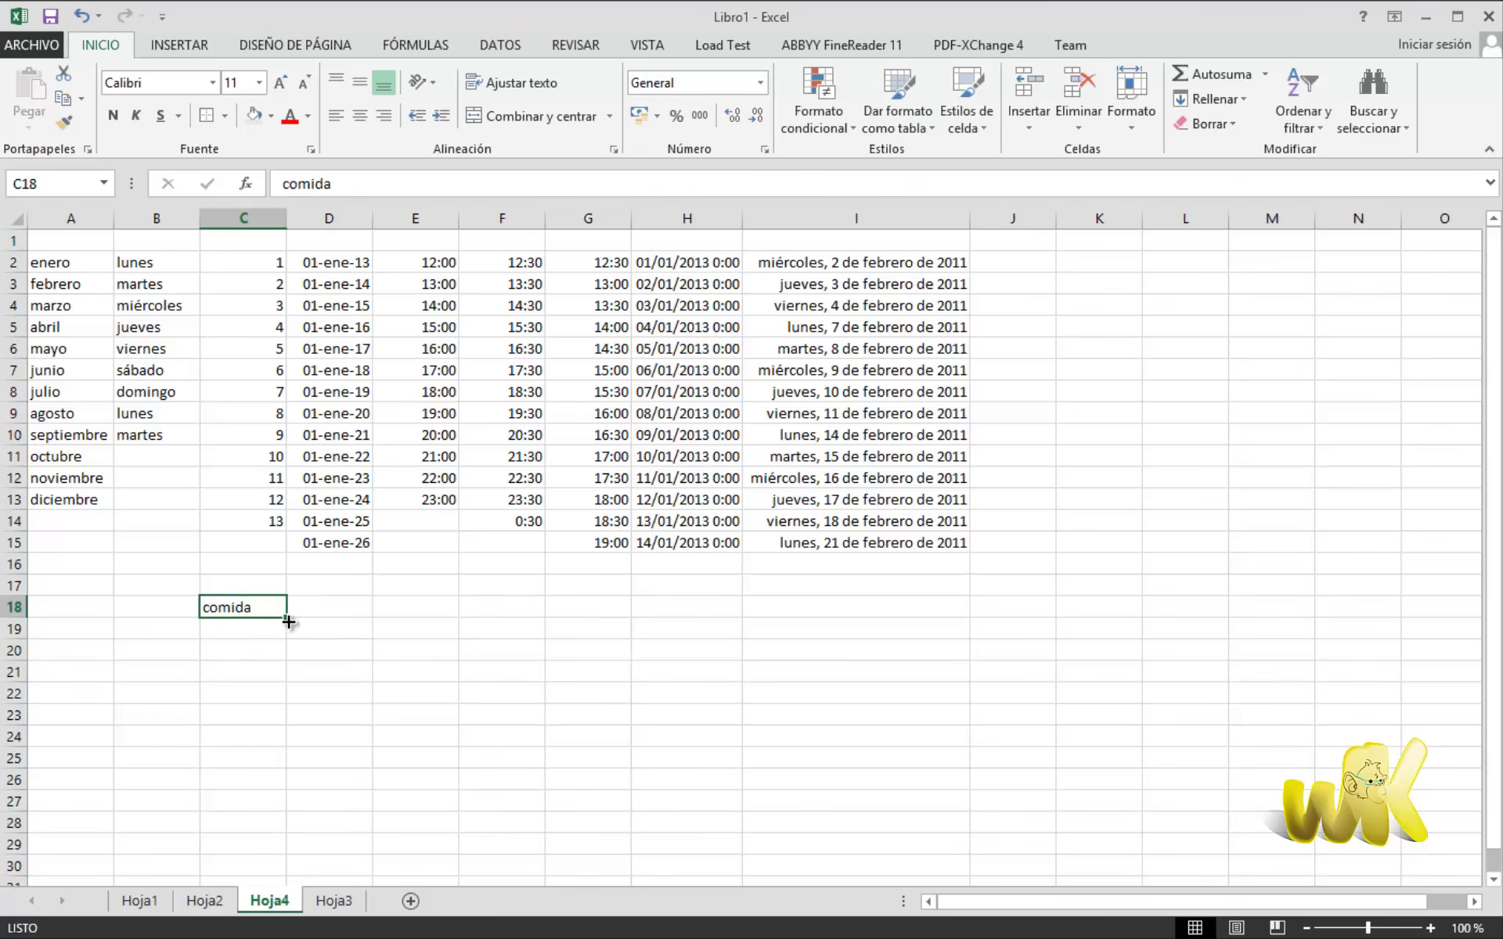
drag(289, 616, 292, 708)
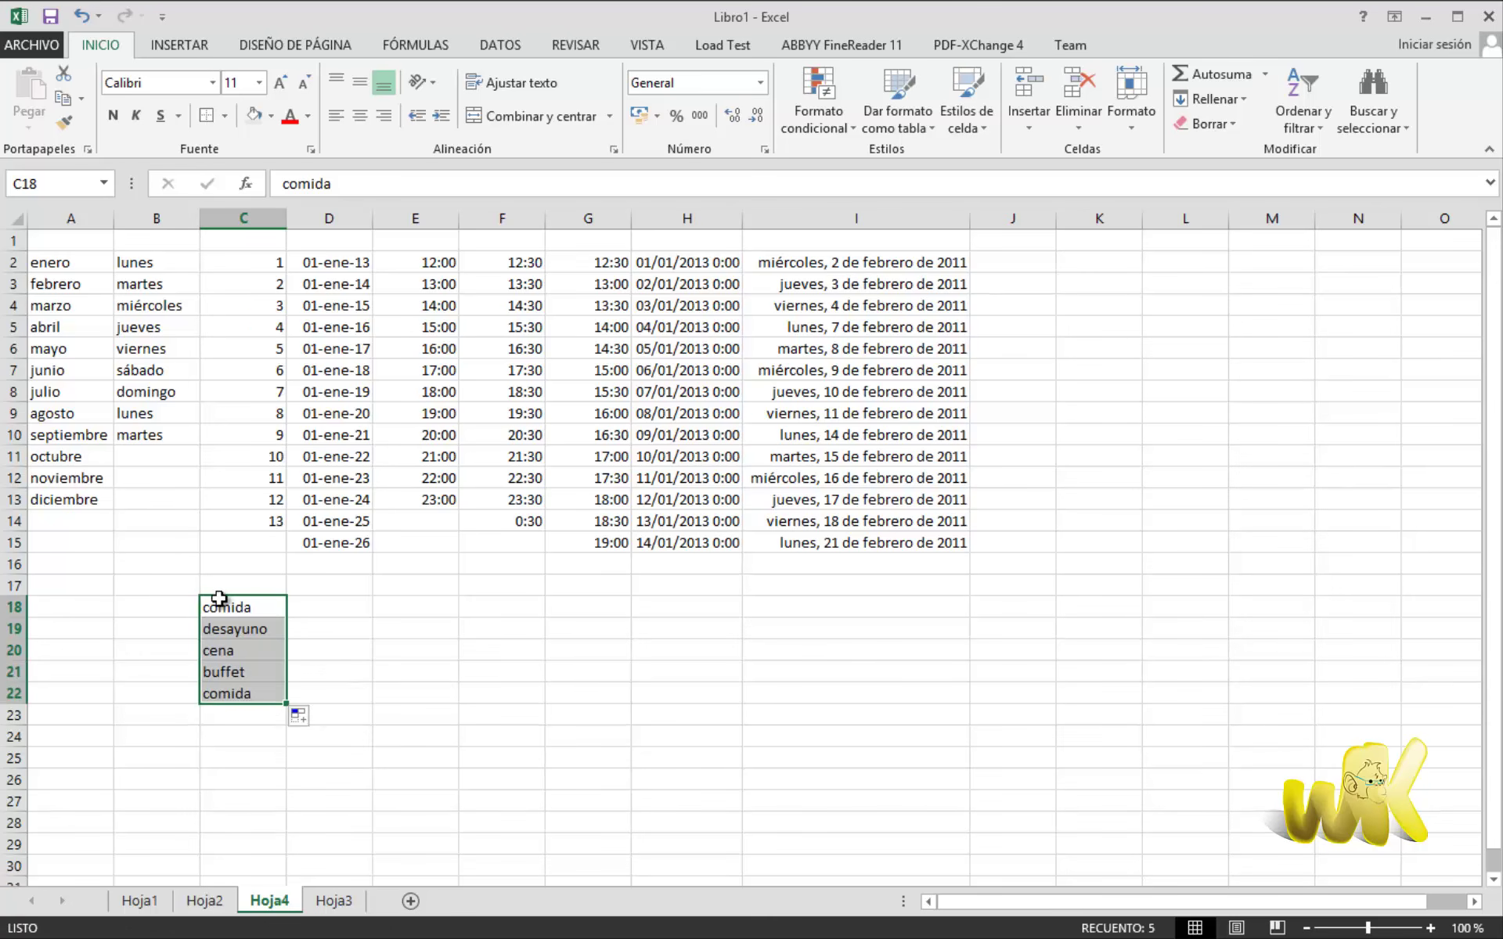
click(413, 703)
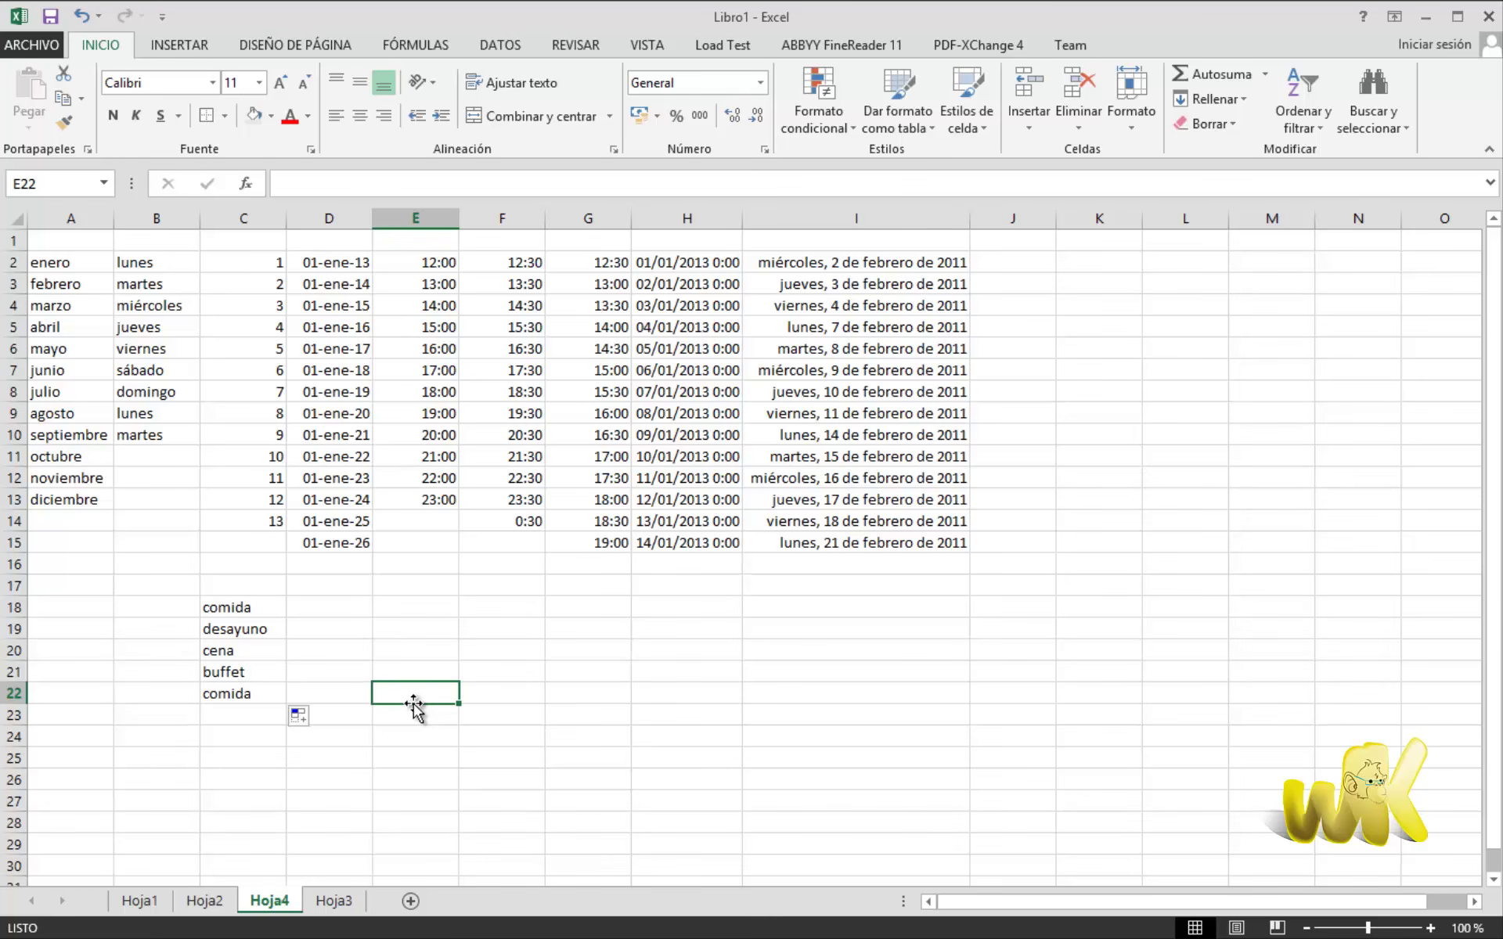
Import the income concepts in A6:A21 of sheet Hoja3 as a new custom autofill list.
click(335, 901)
click(751, 442)
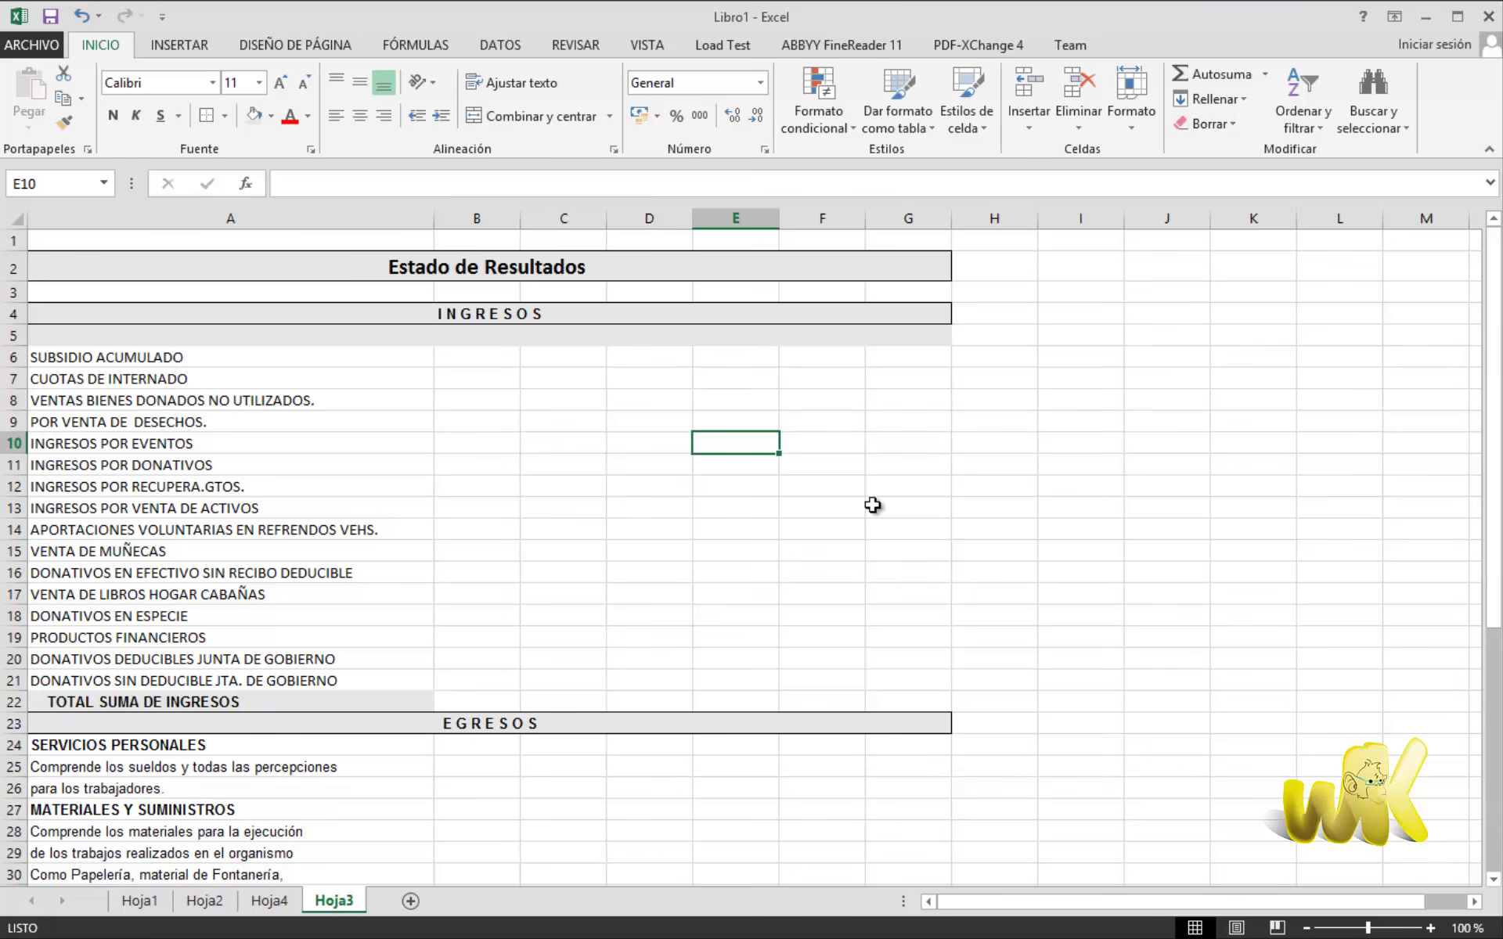
drag(118, 356, 161, 681)
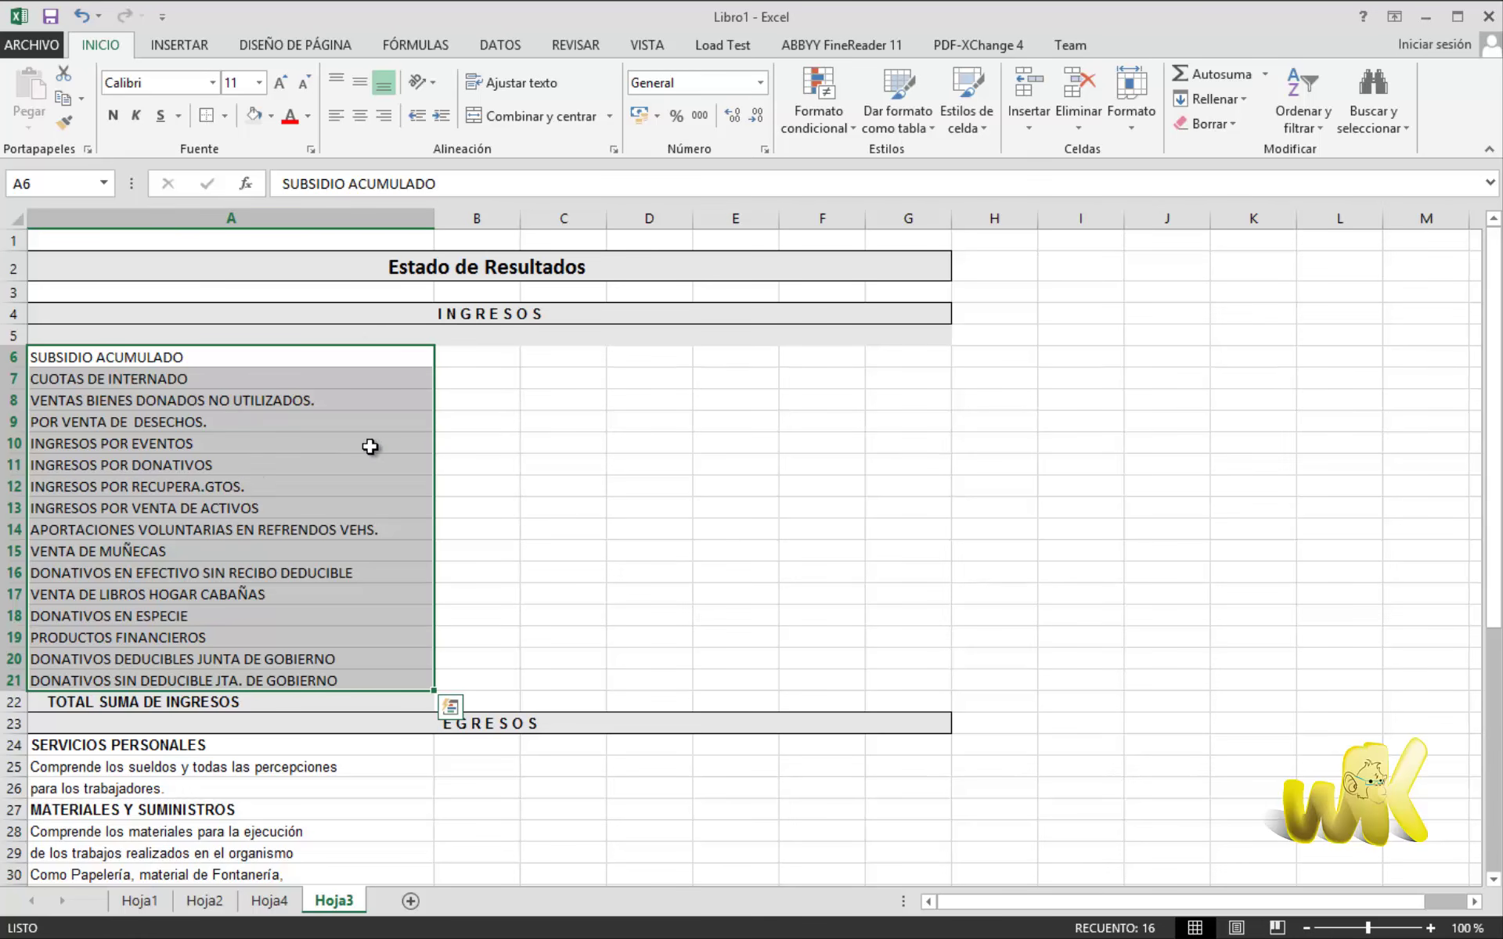
click(35, 44)
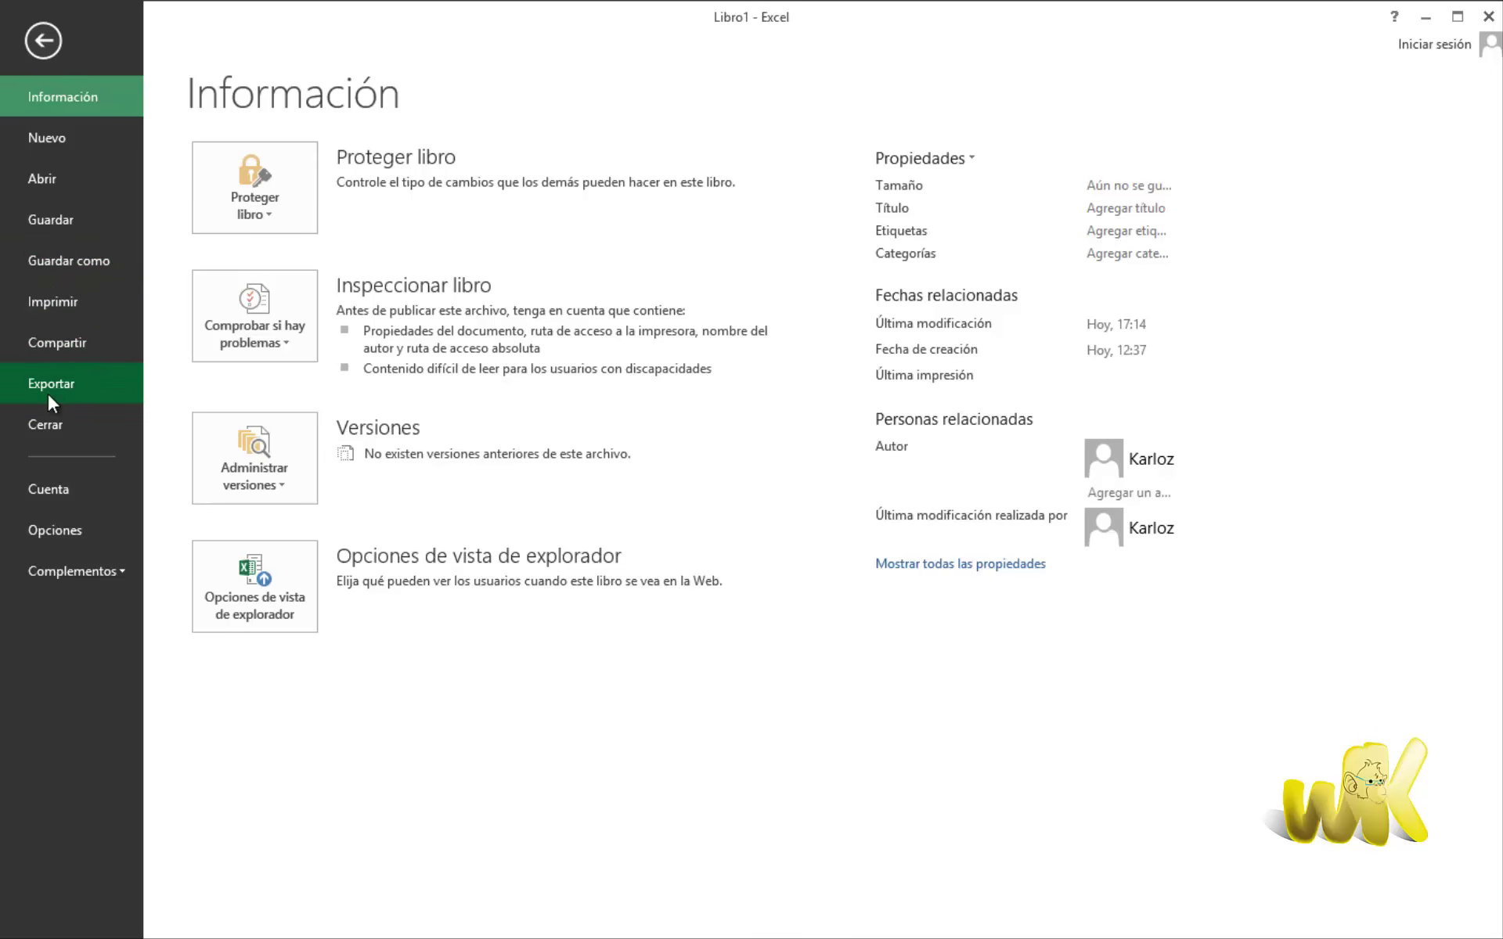
key(Escape)
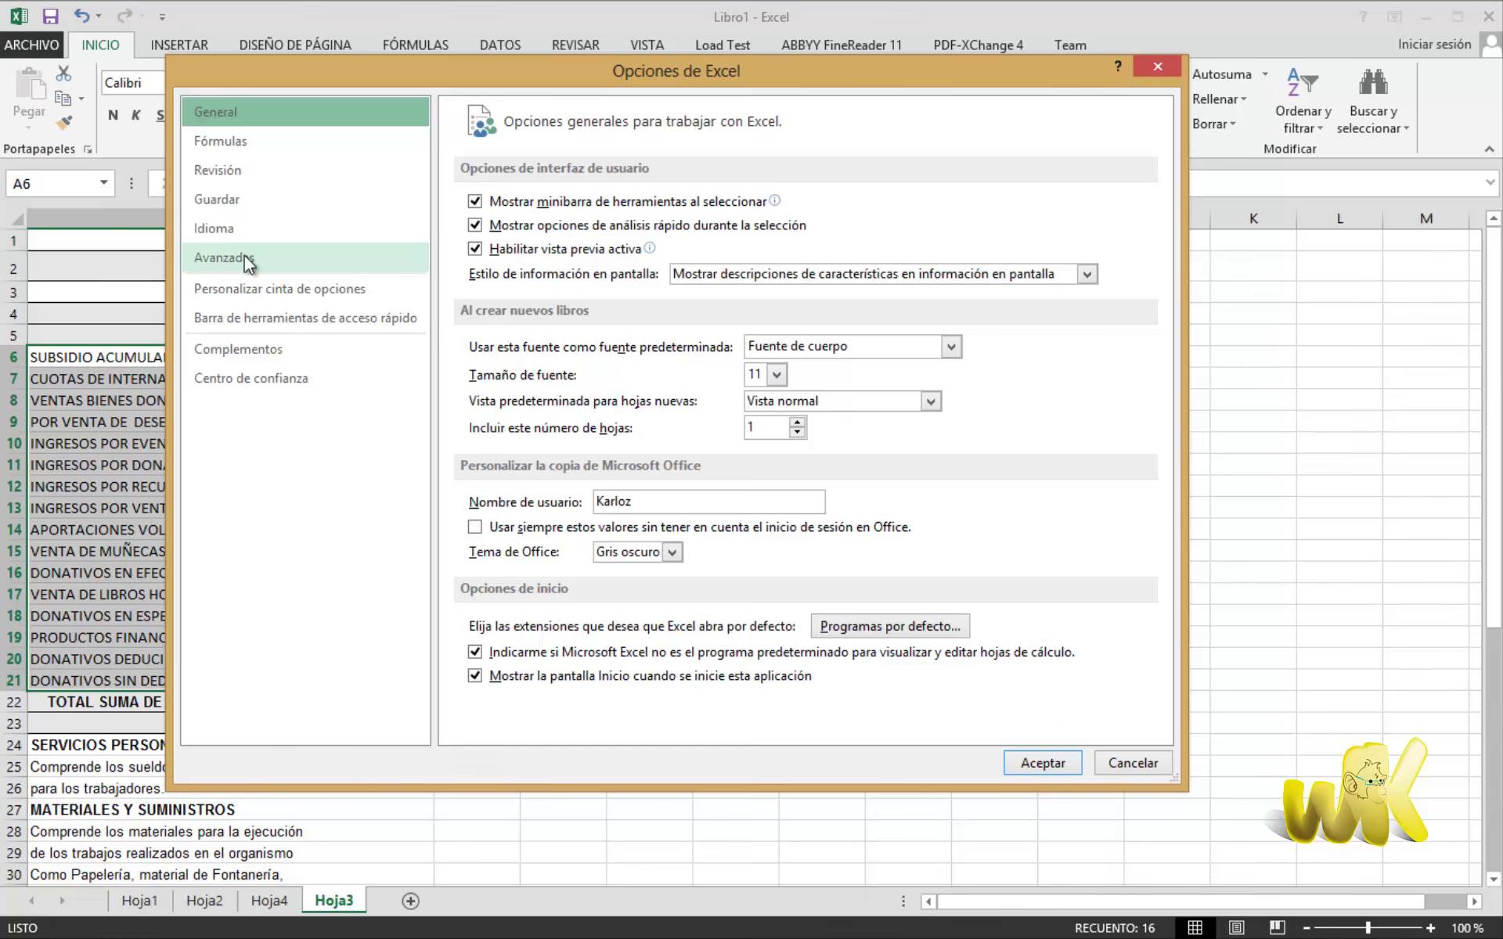
click(227, 258)
click(1157, 360)
drag(1157, 360, 1141, 612)
click(1012, 577)
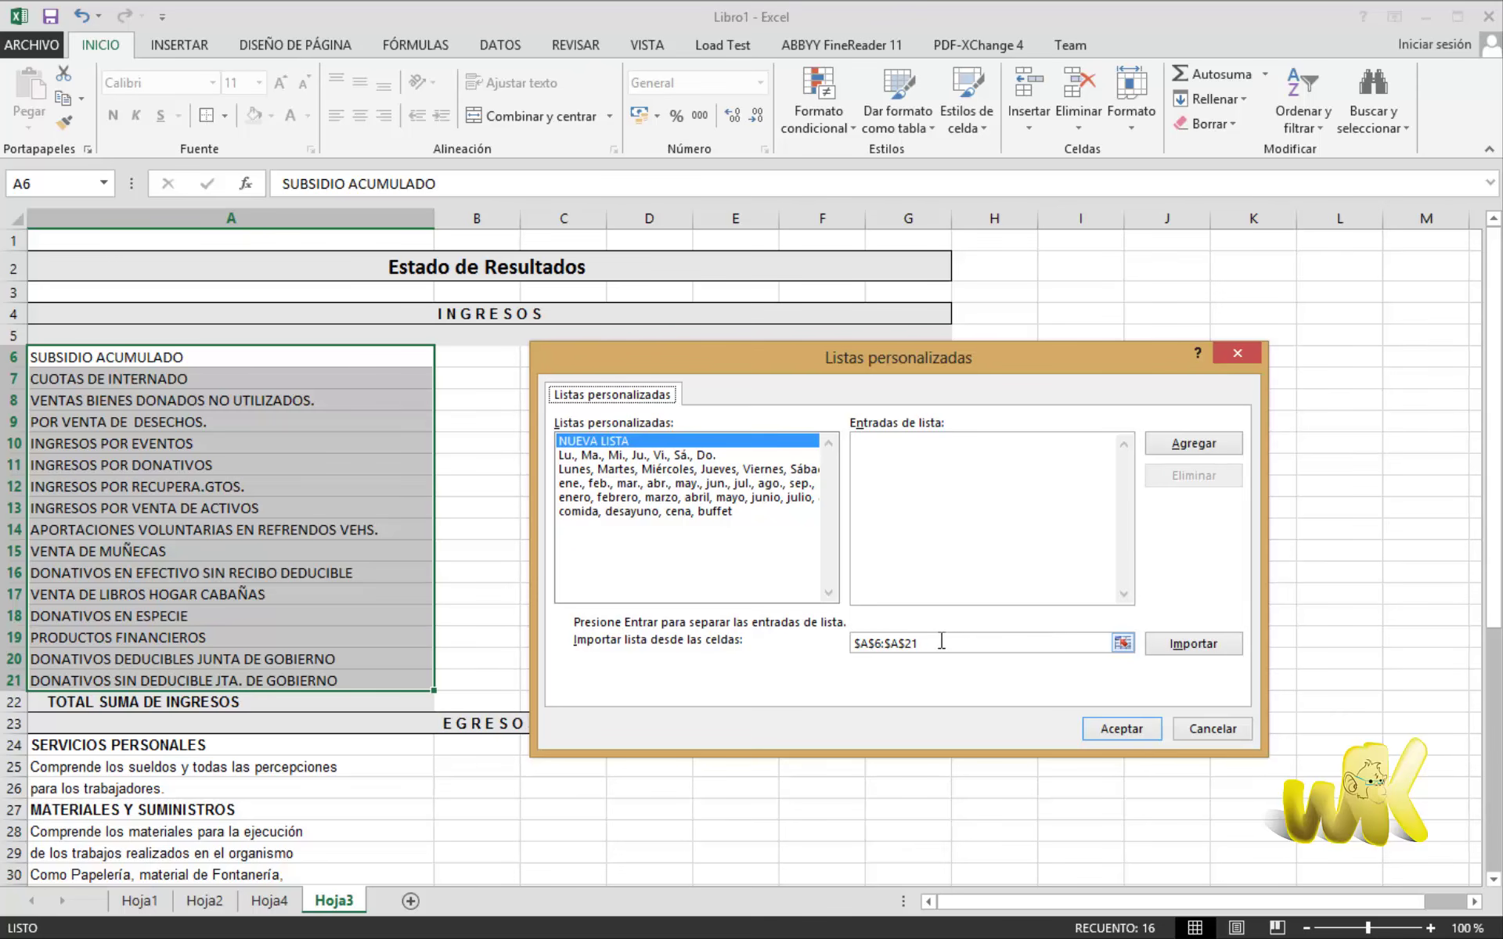
click(1194, 647)
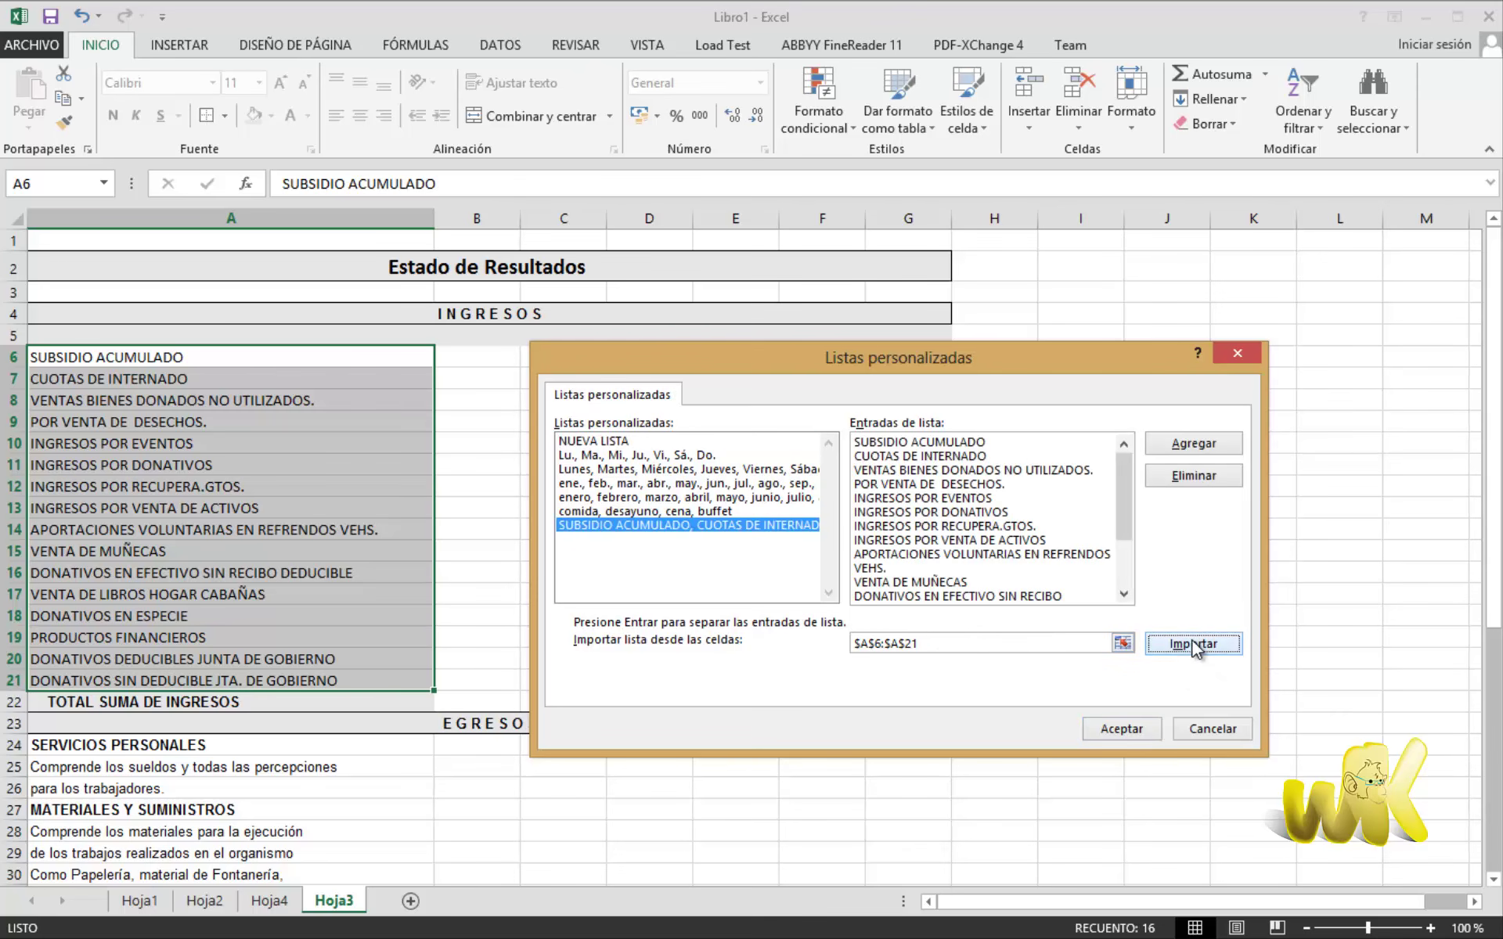
drag(1124, 489, 1124, 453)
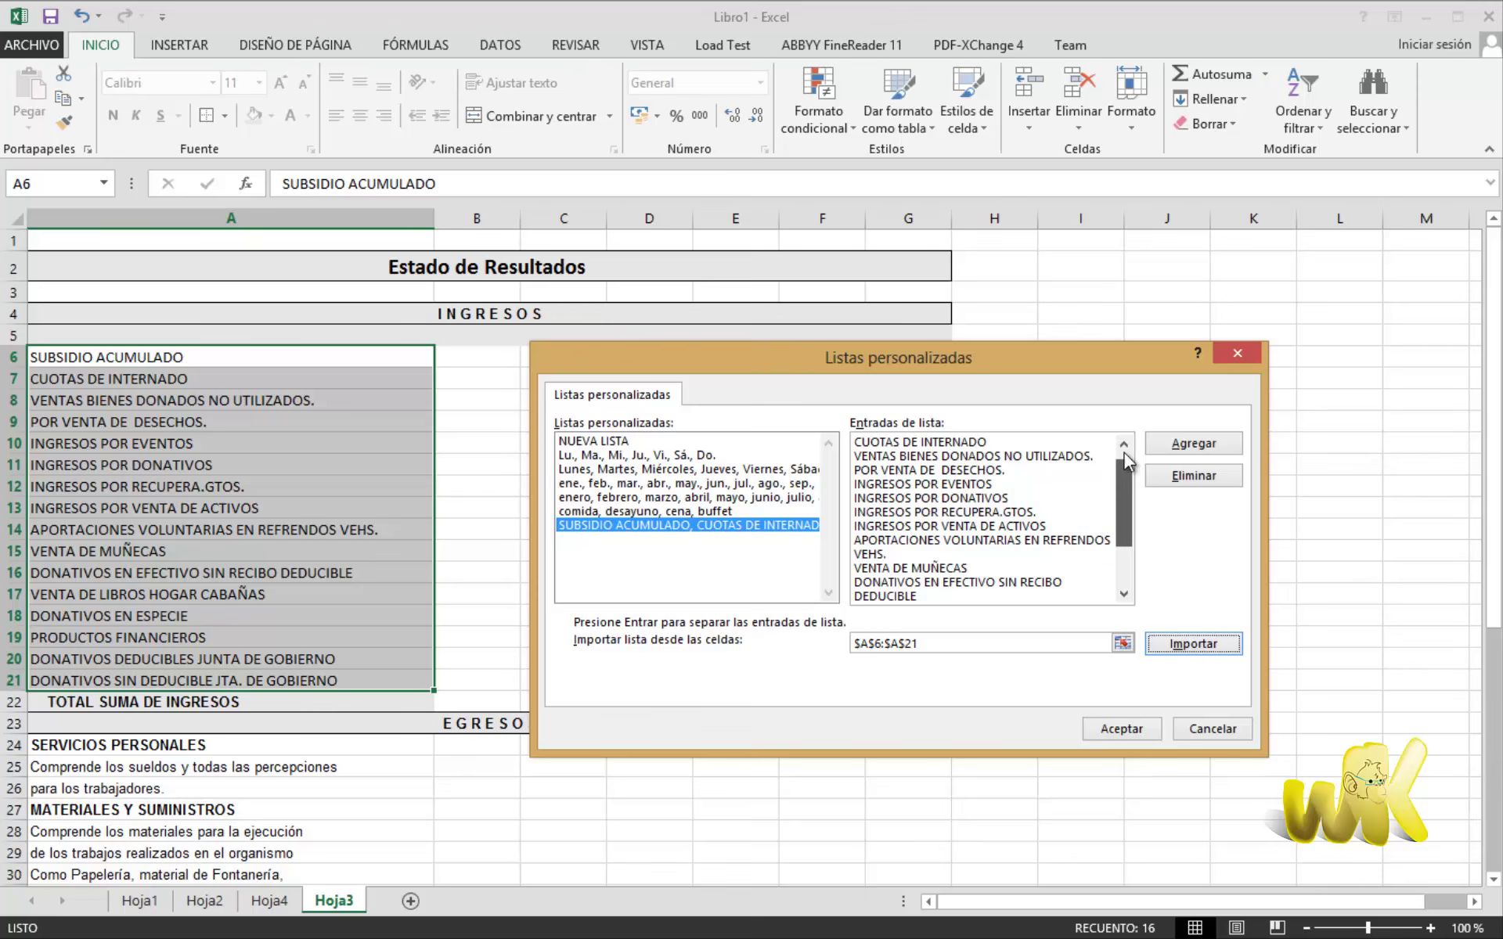
click(1120, 728)
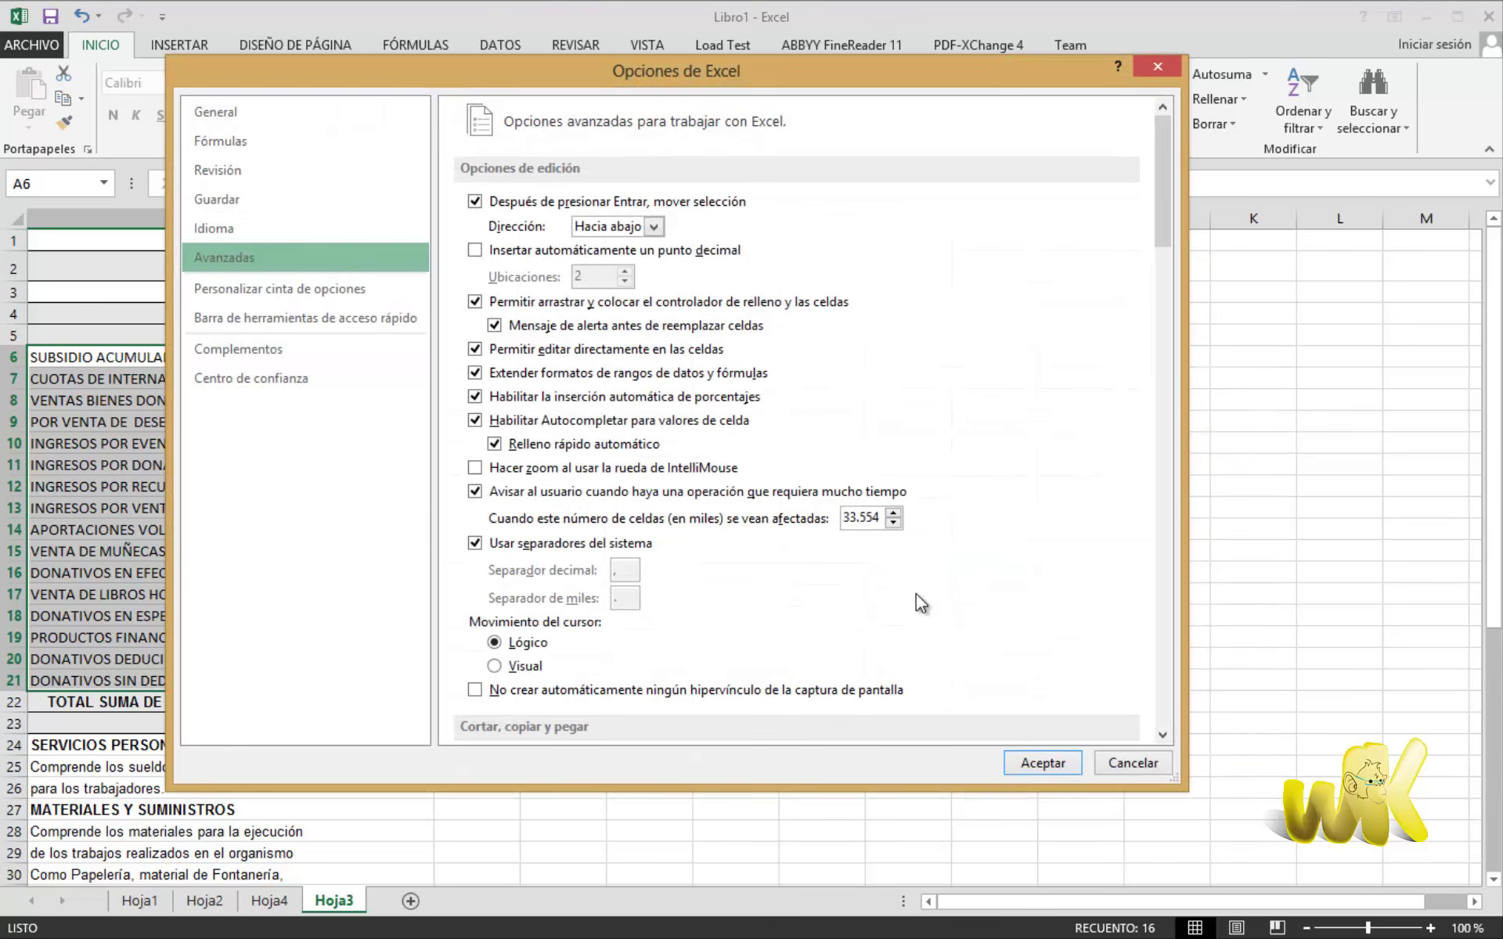
click(1042, 763)
click(1011, 528)
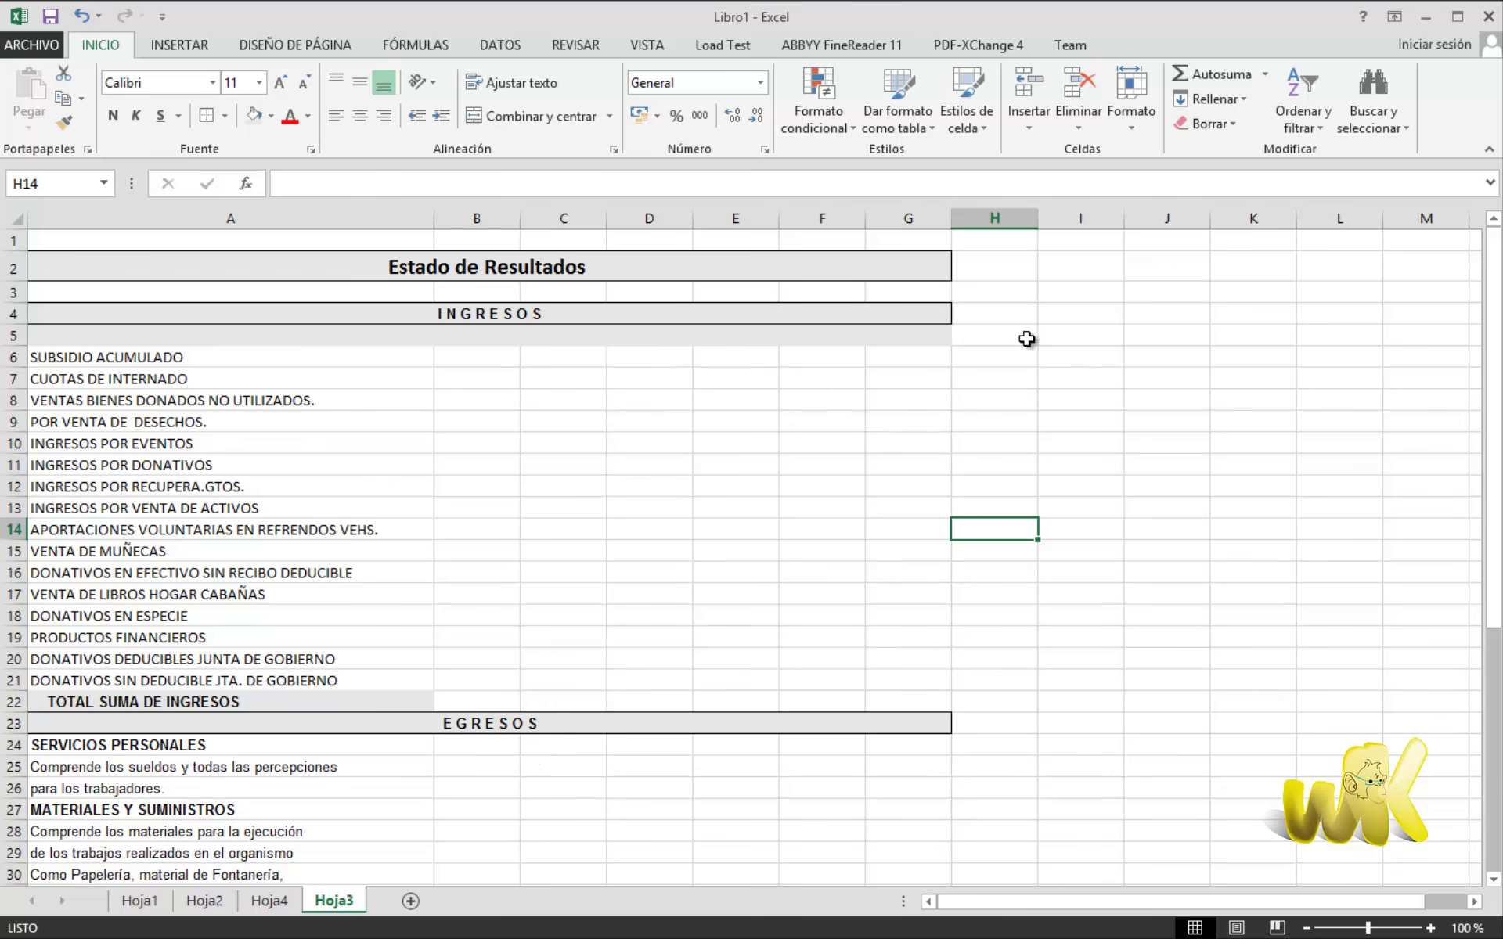
Enter subsidio acumulado in cell I6 of sheet Hoja3.
click(1061, 364)
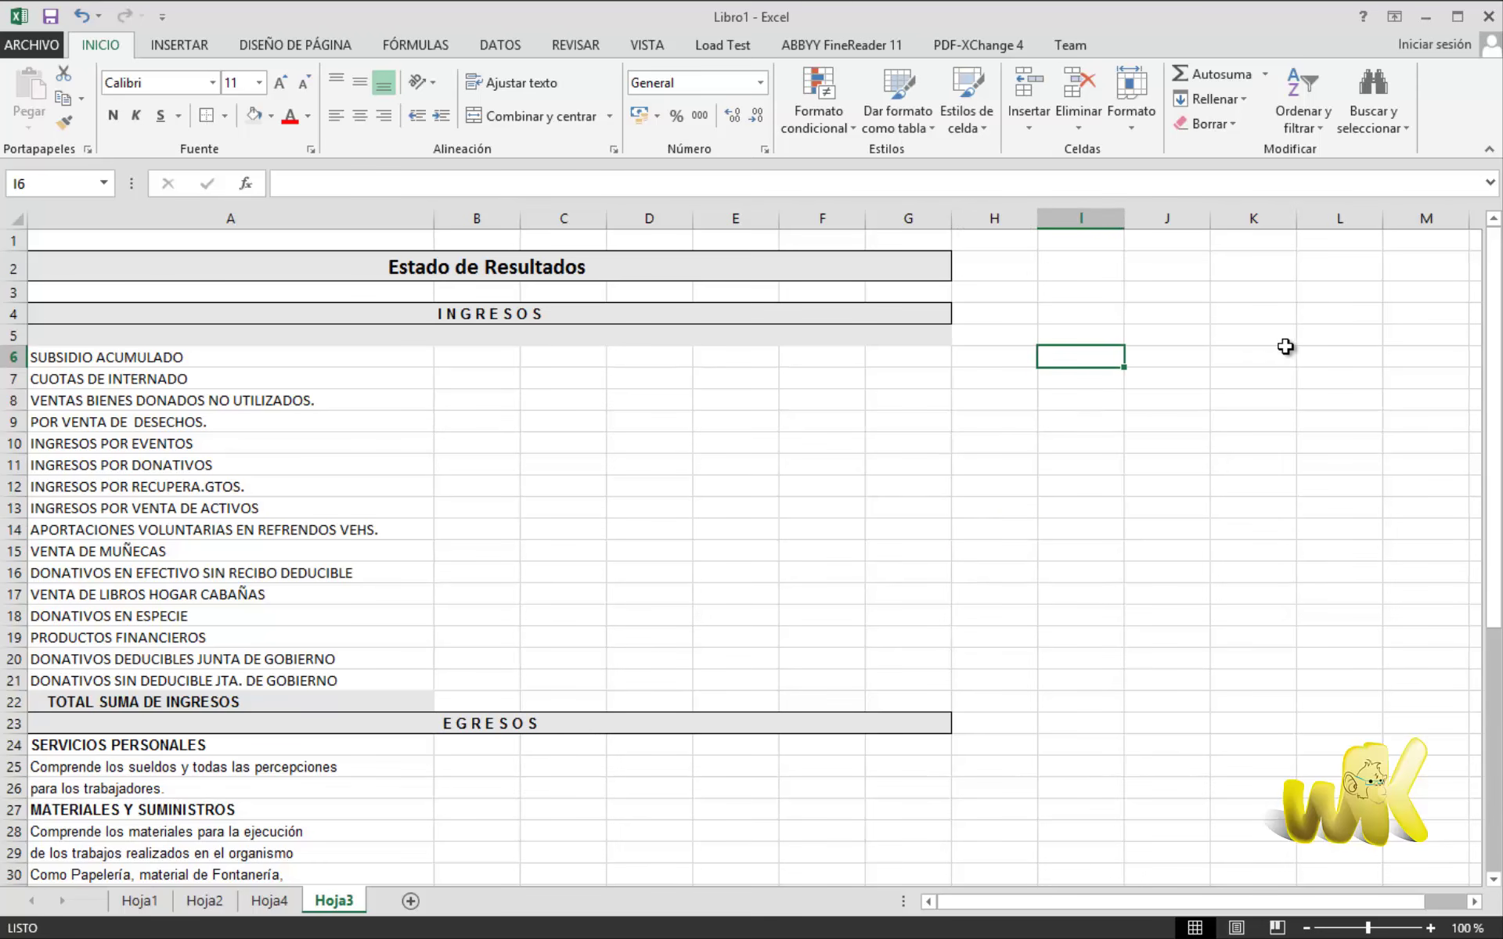
text(sub)
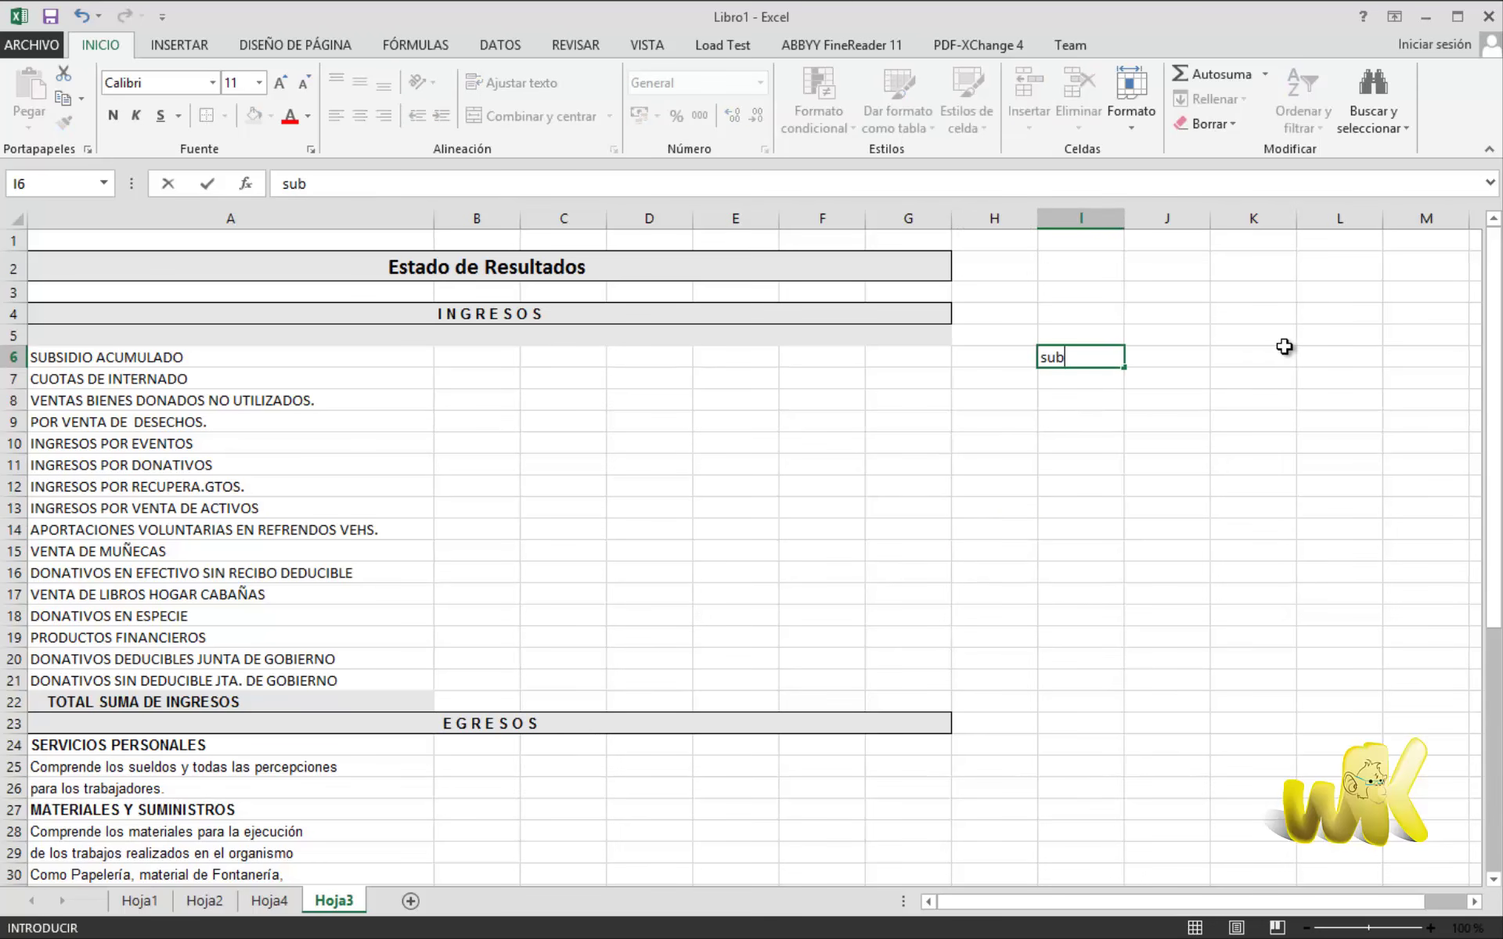
text(sidios)
text(umulado)
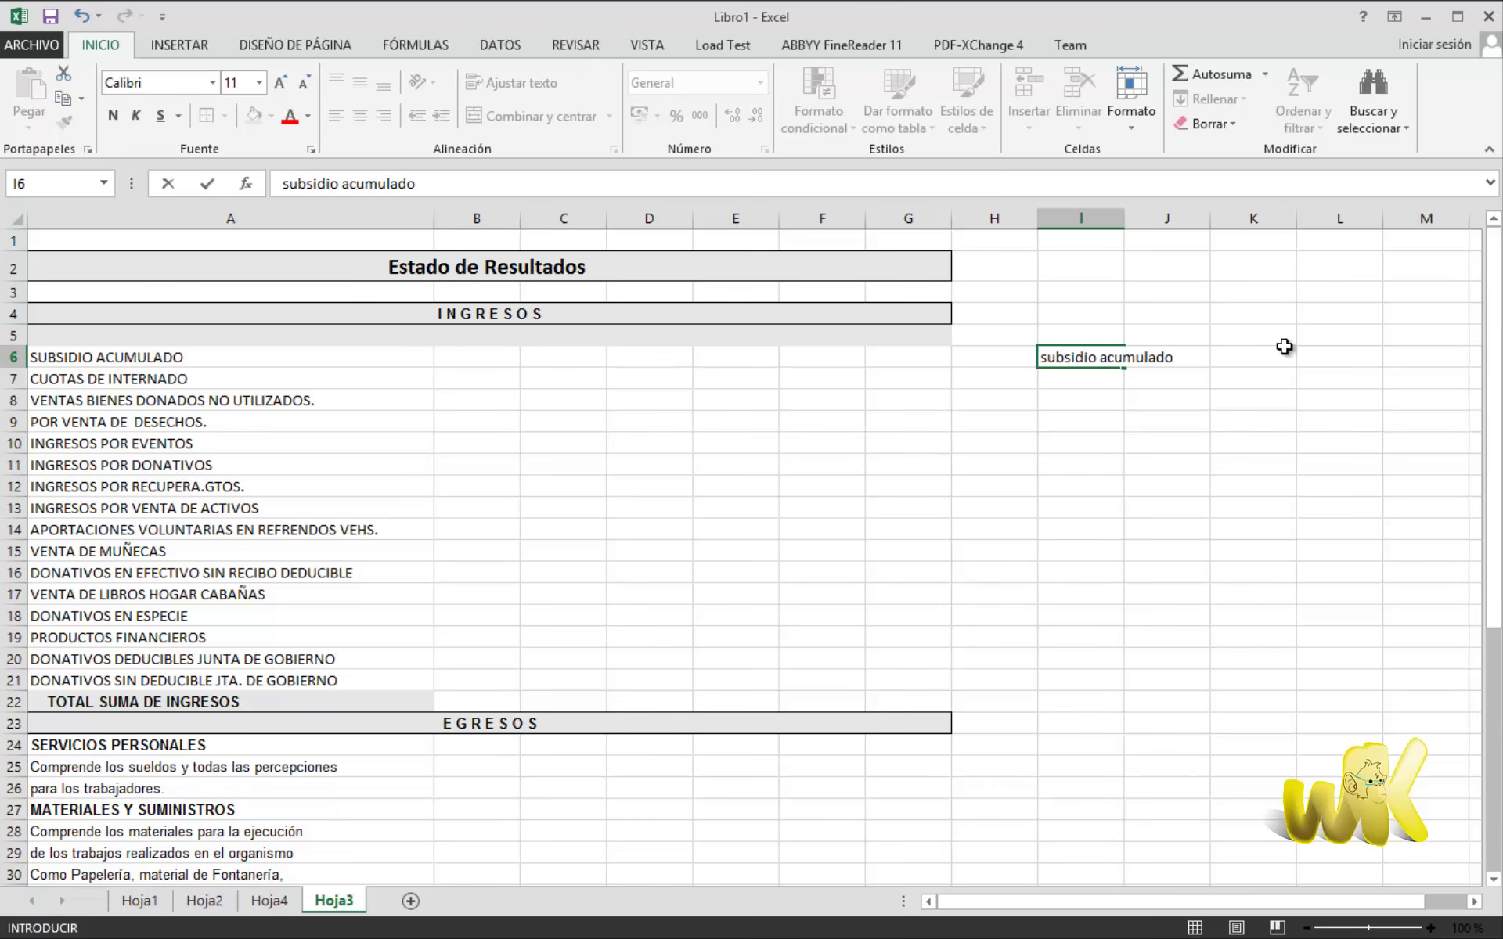
click(1235, 463)
Autofit column I and autofill the imported list from I6 down to I21.
click(1100, 354)
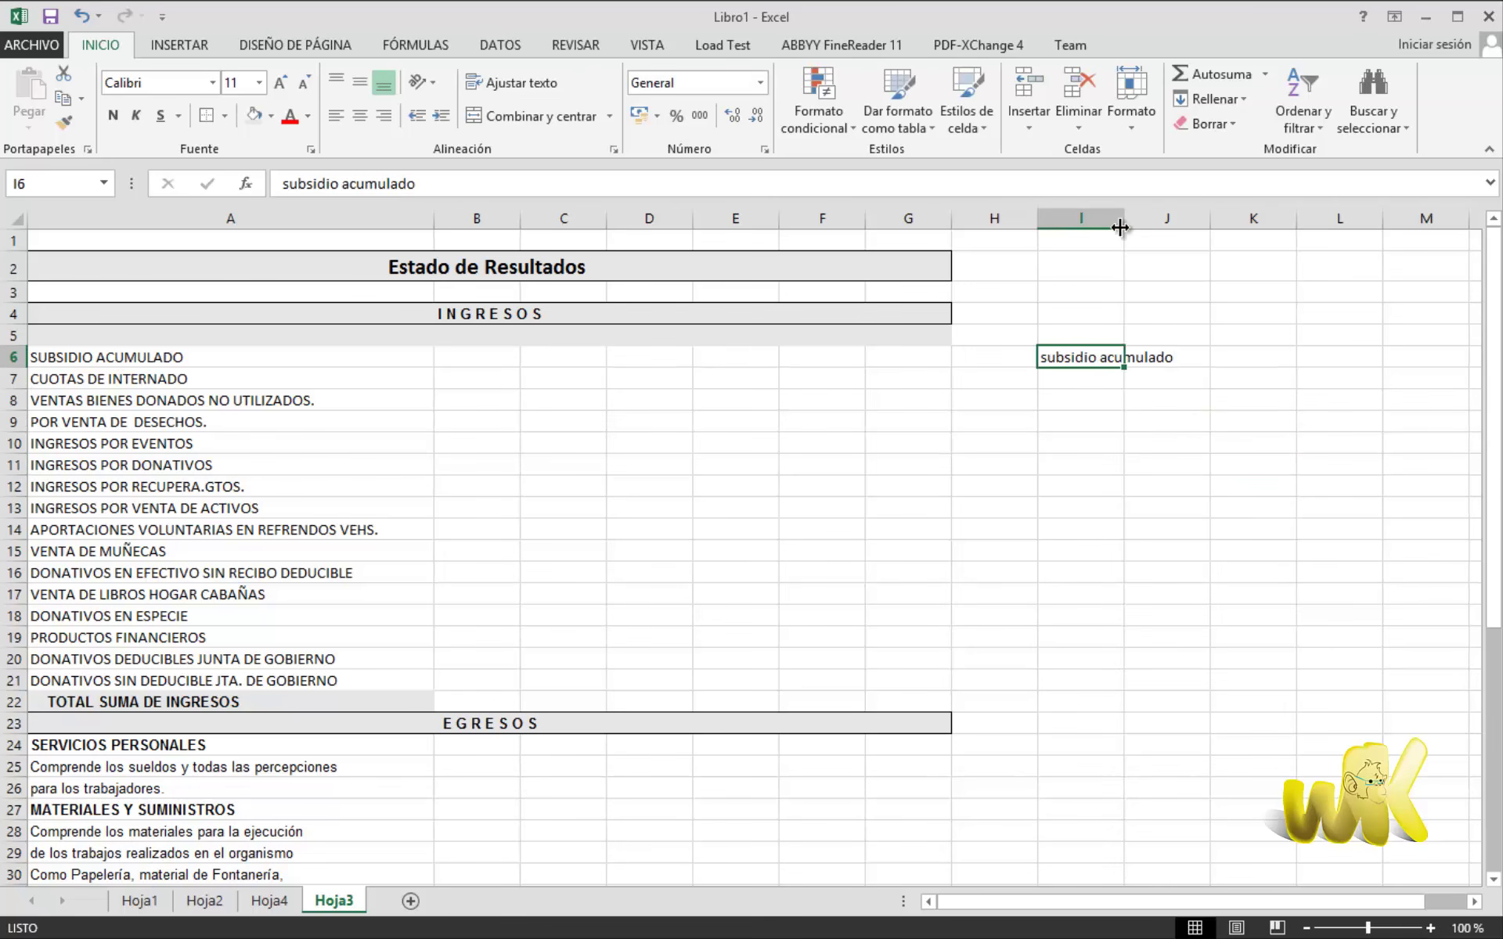
double_click(1120, 227)
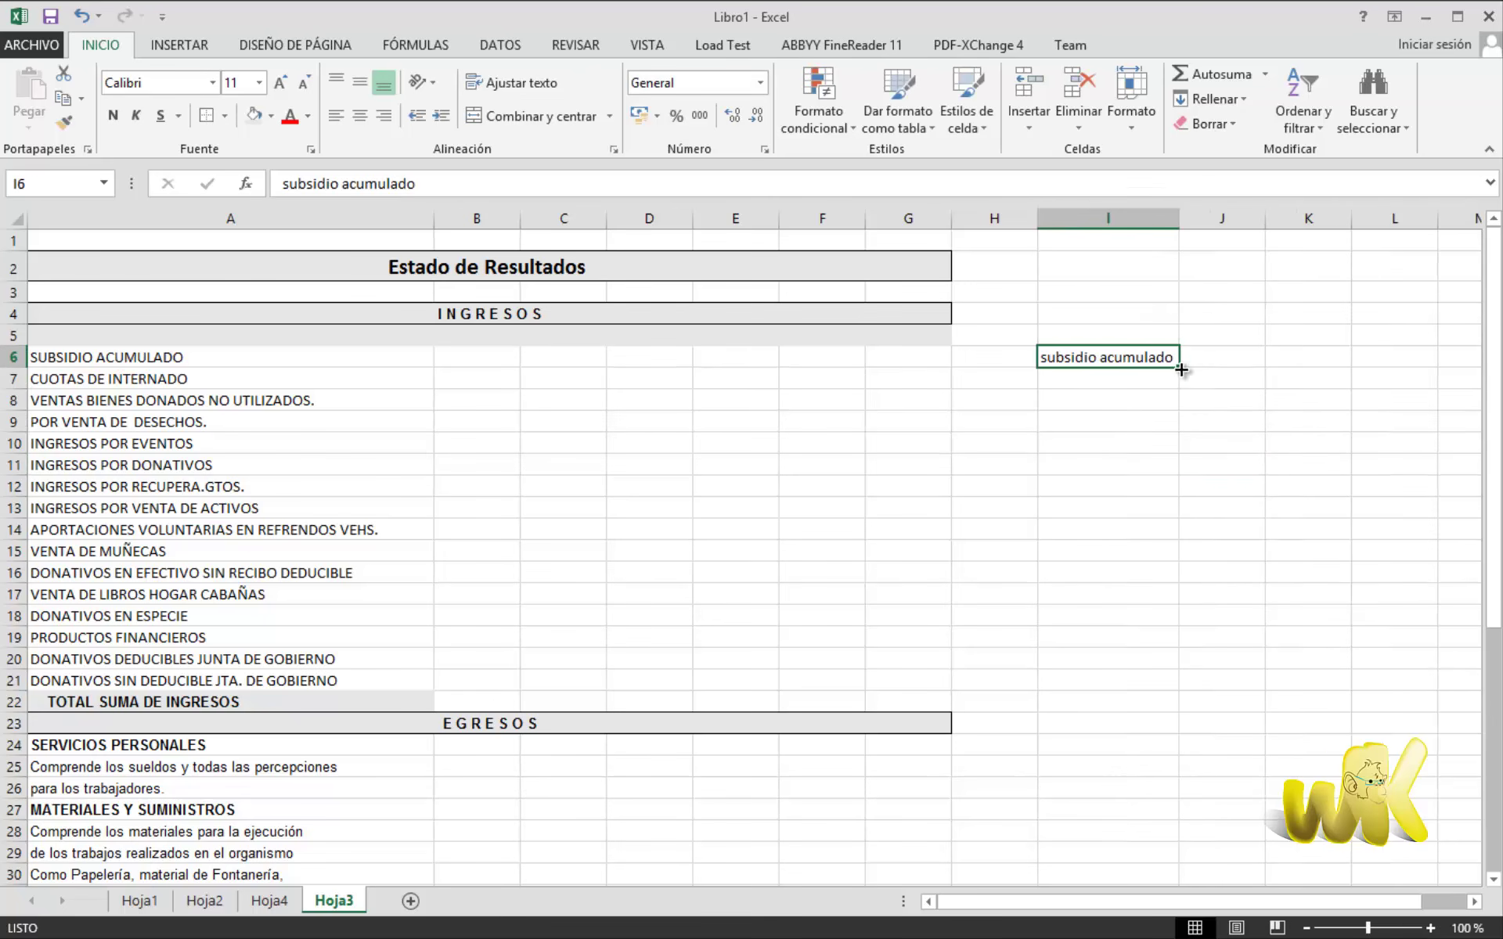
drag(1182, 369, 1173, 691)
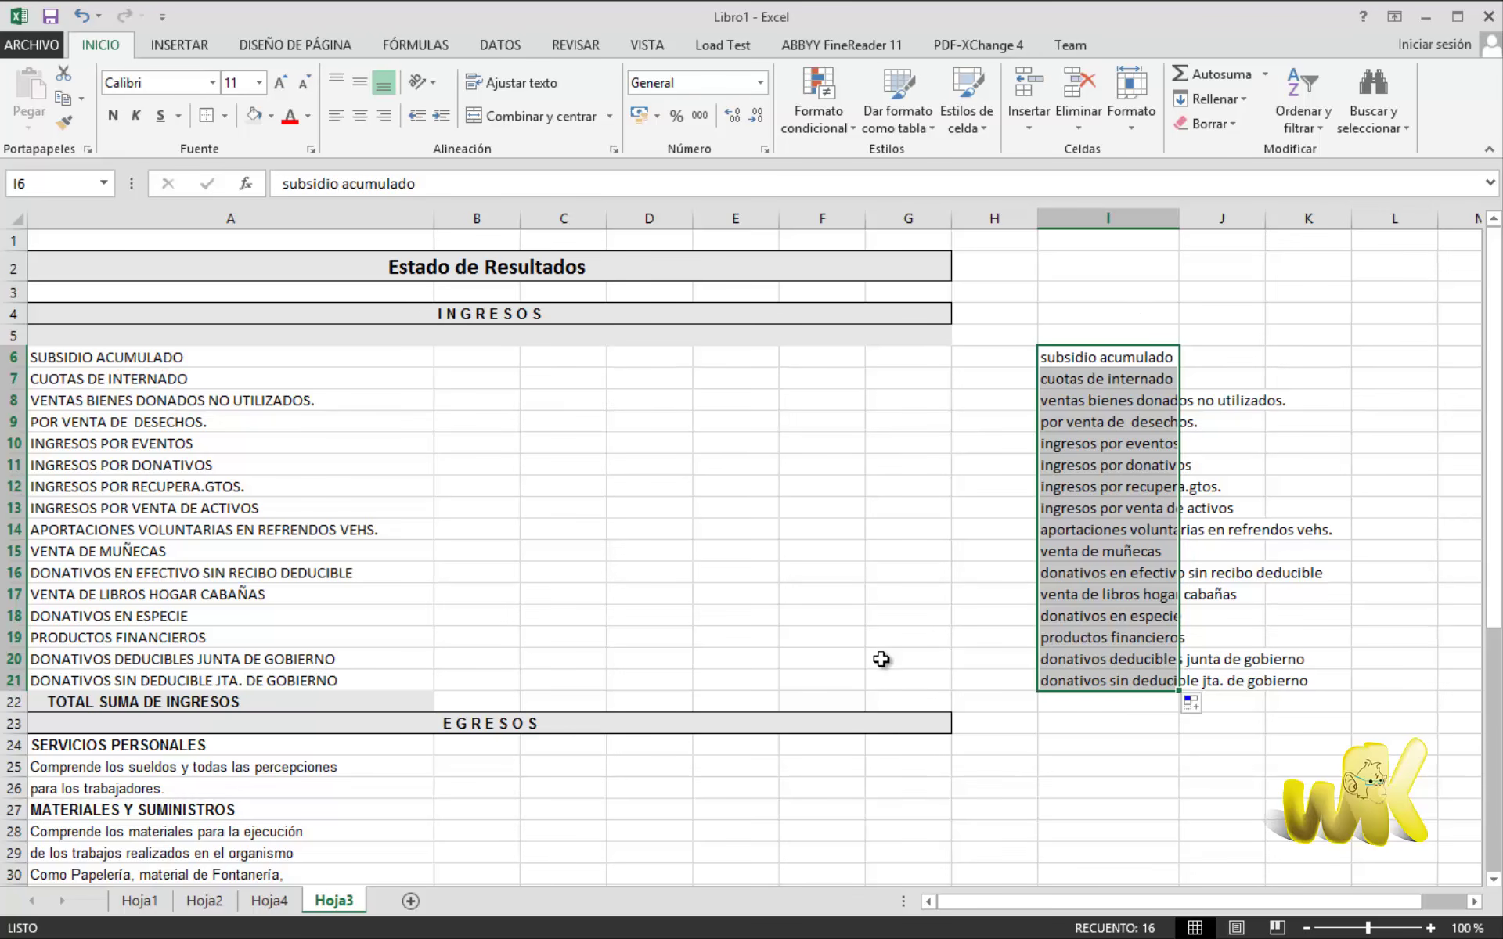
click(714, 553)
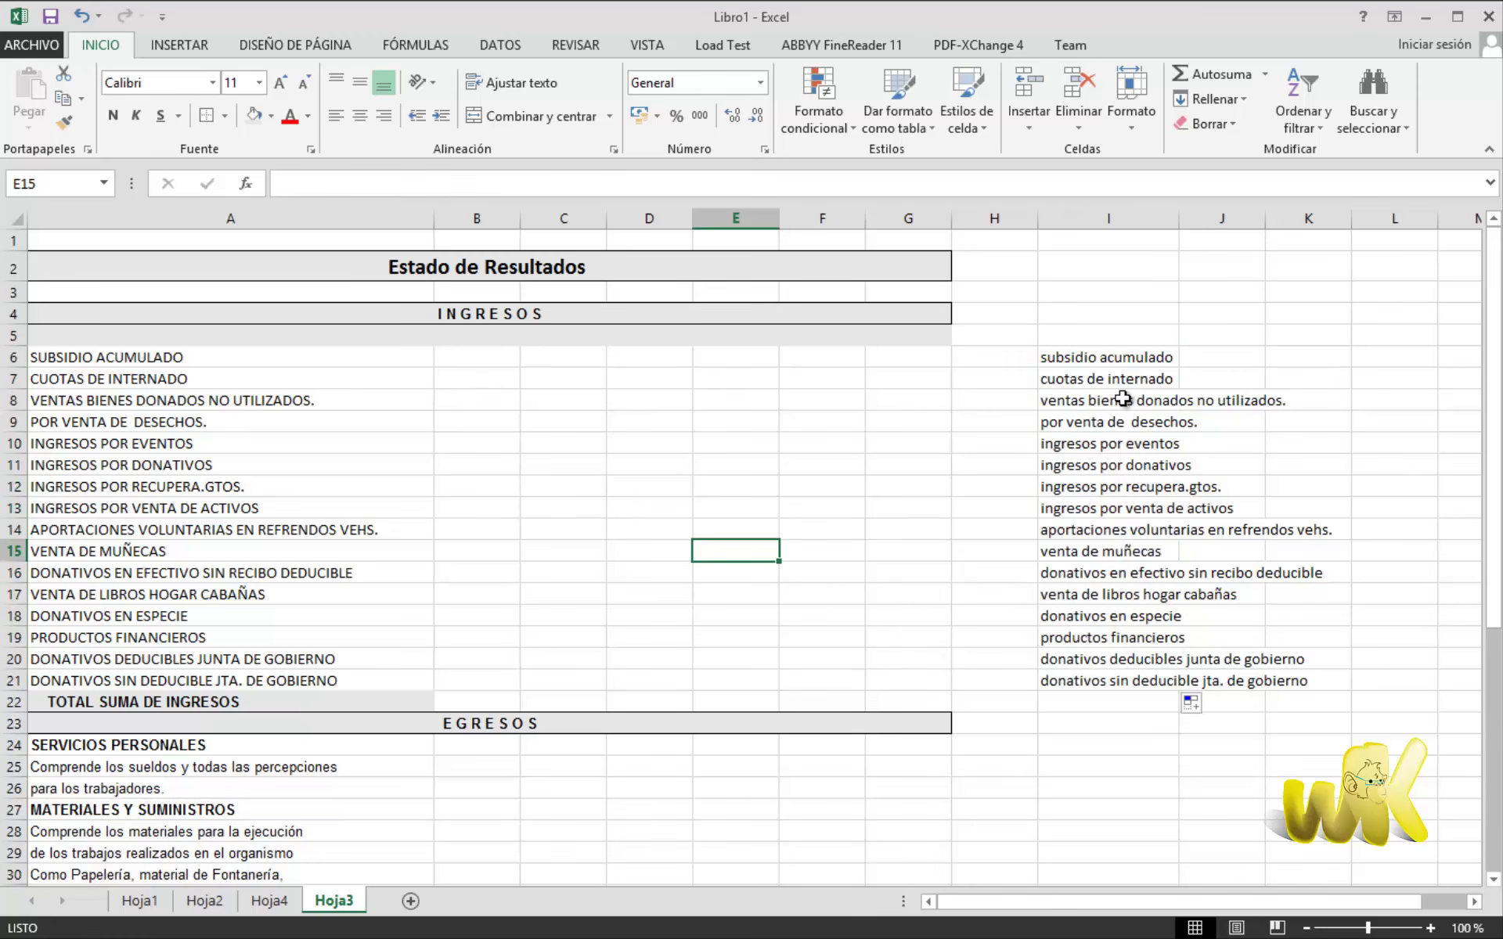
Clear the autofilled income concepts from cells I6:I21 of sheet Hoja3.
drag(1081, 360, 1109, 685)
key(Delete)
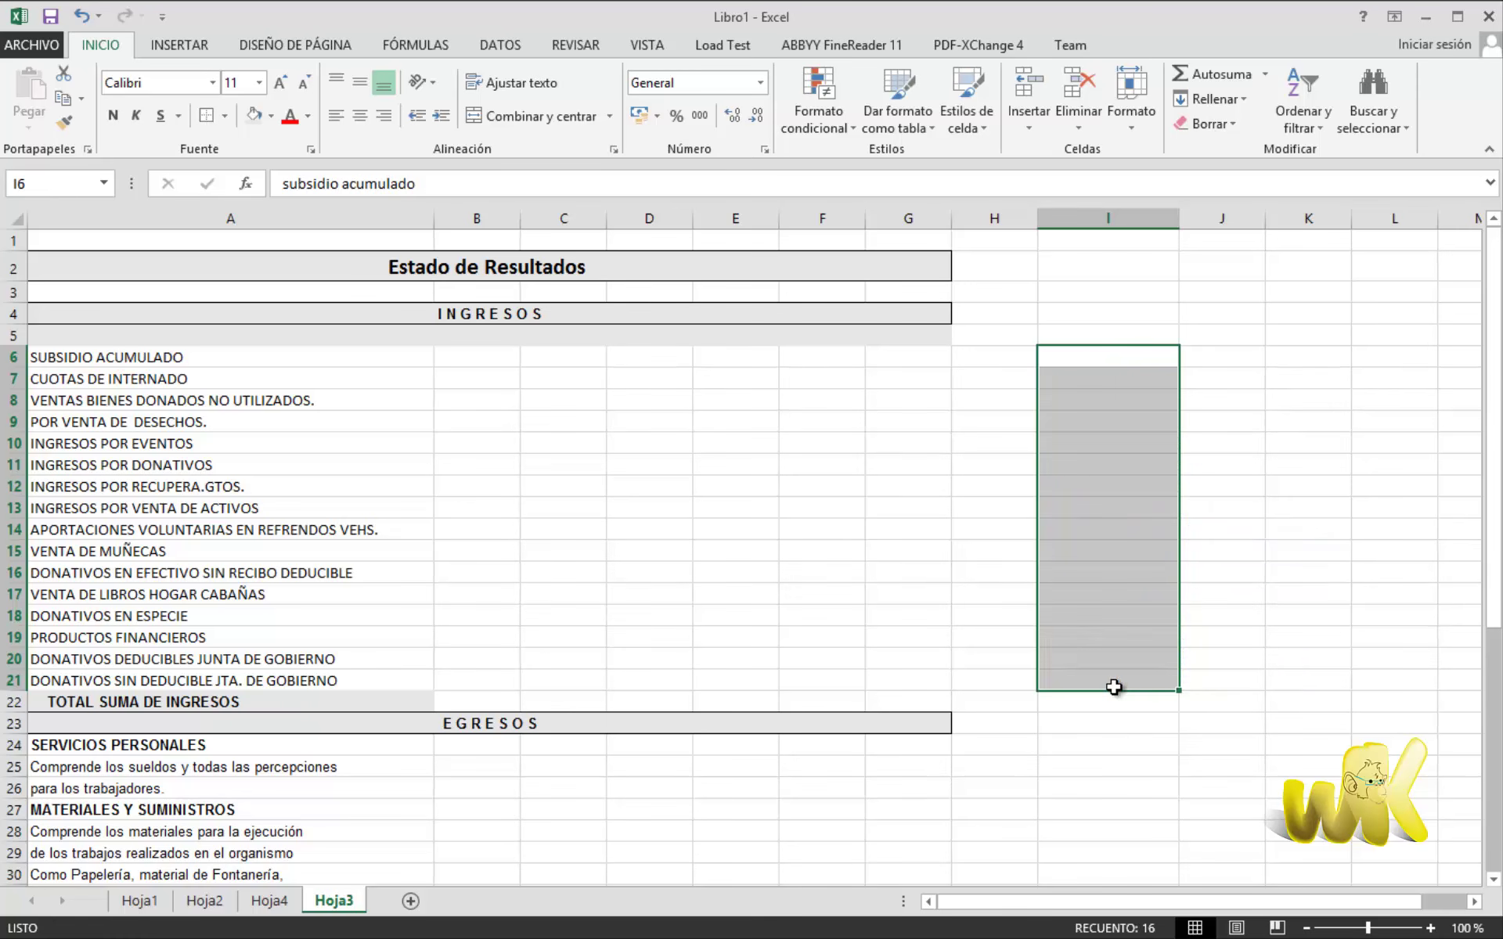
Enter enero as the first month heading in cell B5, under the INGRESOS title.
click(478, 357)
click(481, 337)
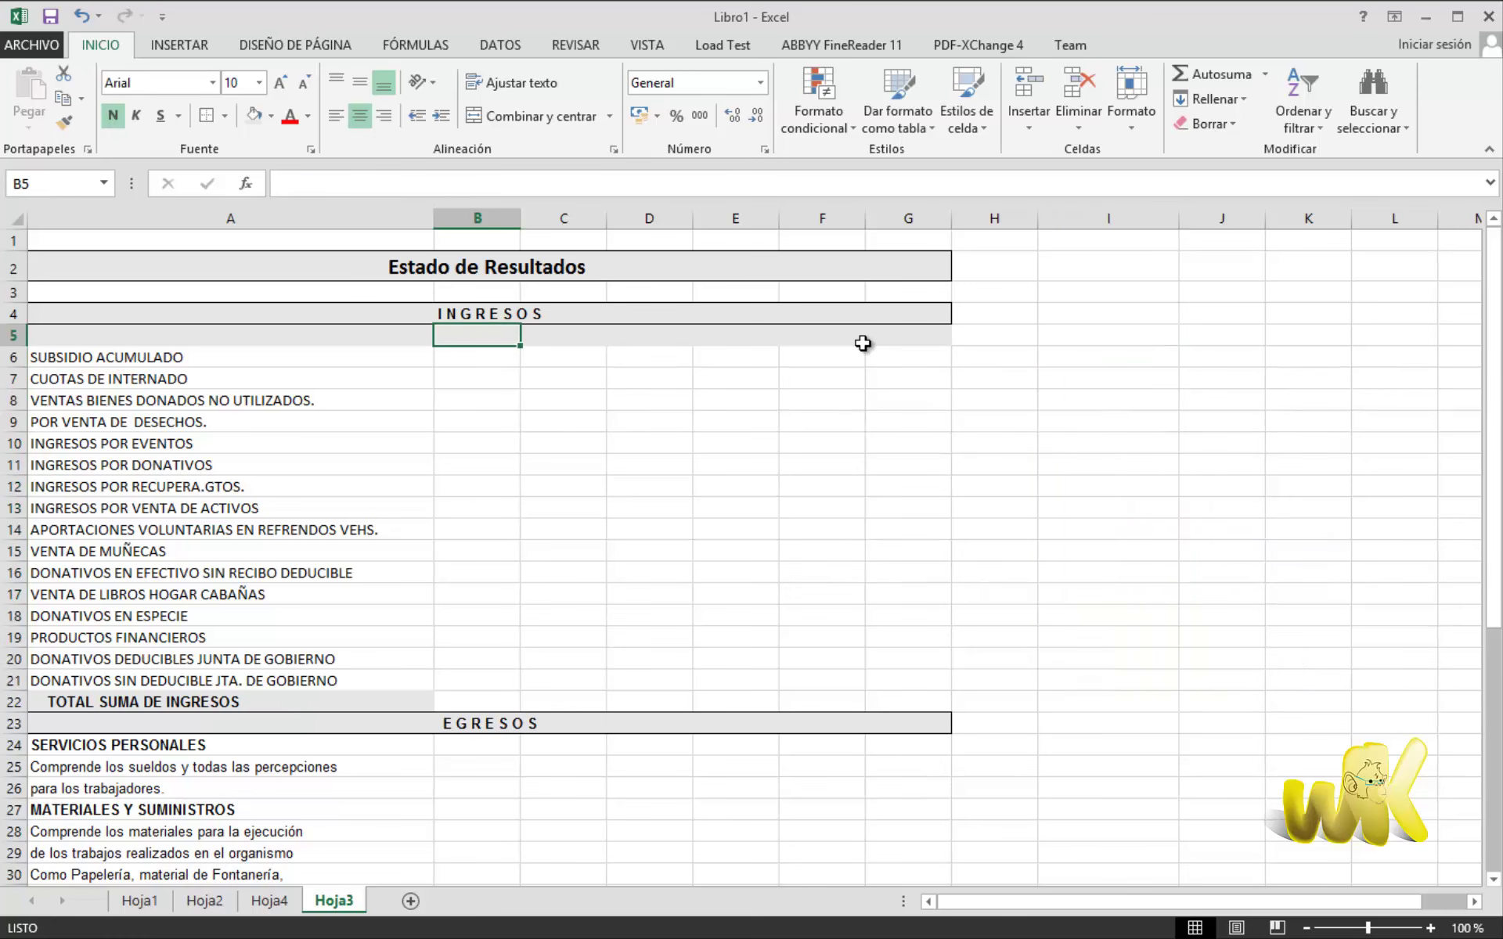
text(enee)
key(BackSpace)
text(r)
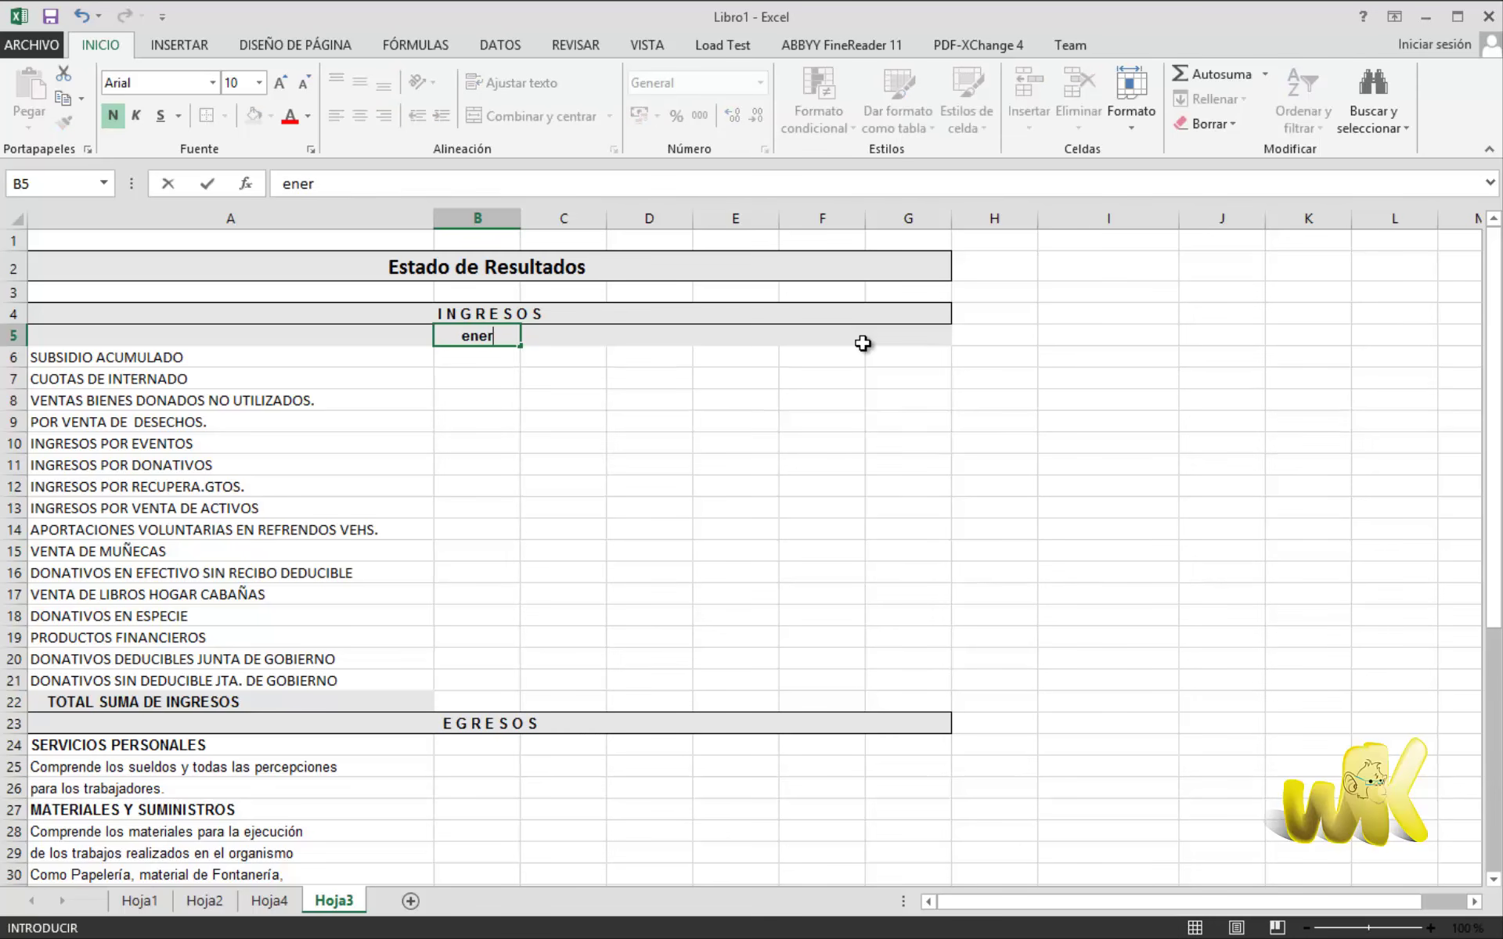
text(o)
click(833, 392)
Autofill the month headings from B5 across row 5 to agosto in I5.
click(530, 349)
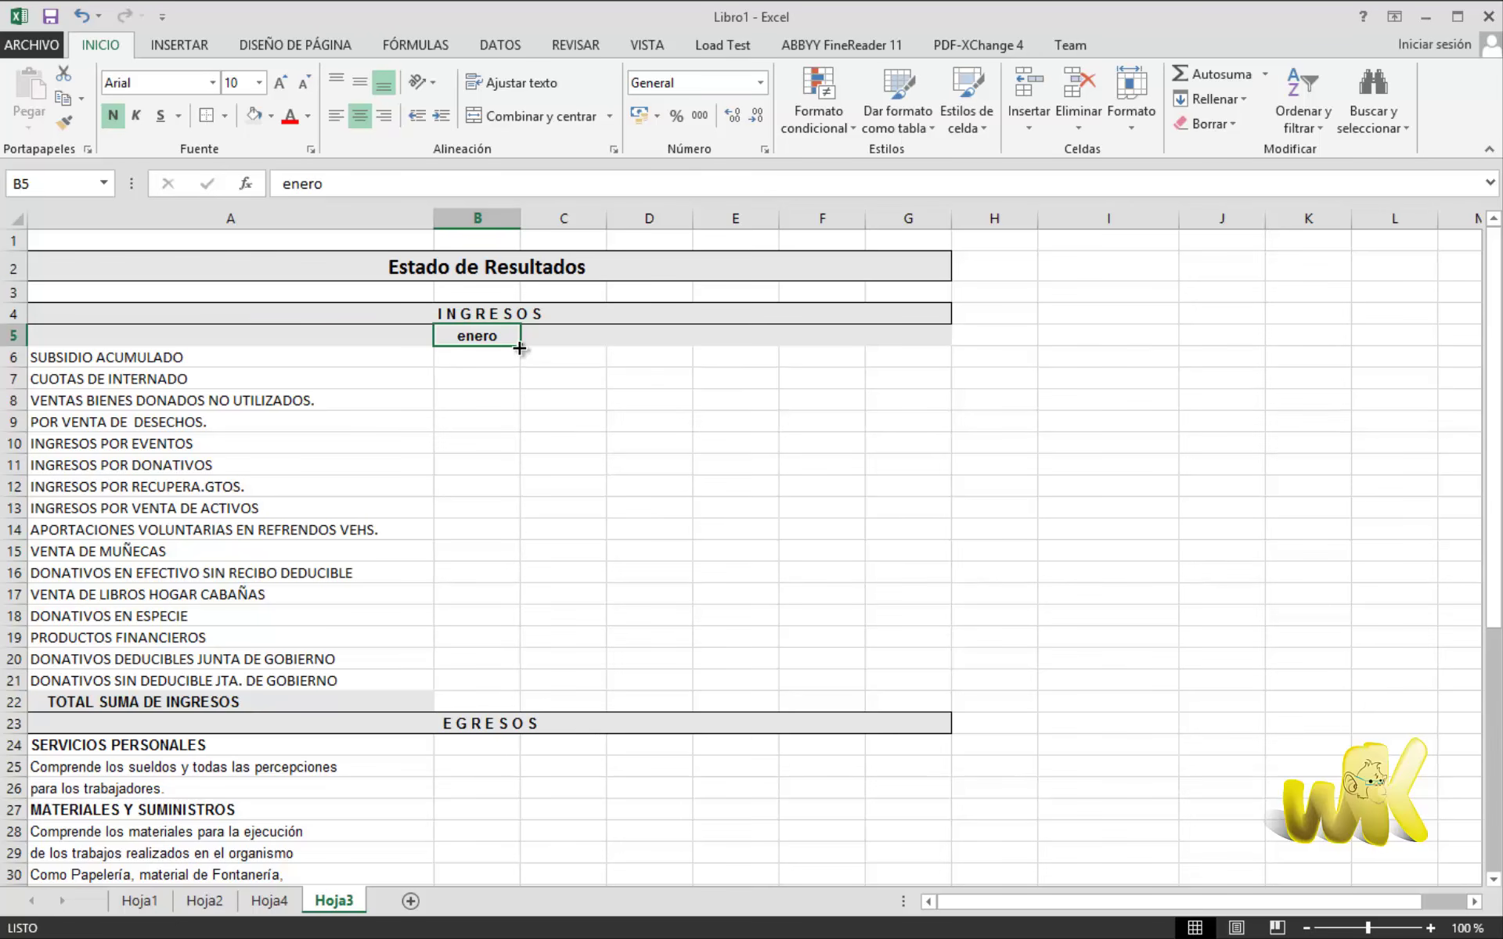
drag(519, 348, 1083, 357)
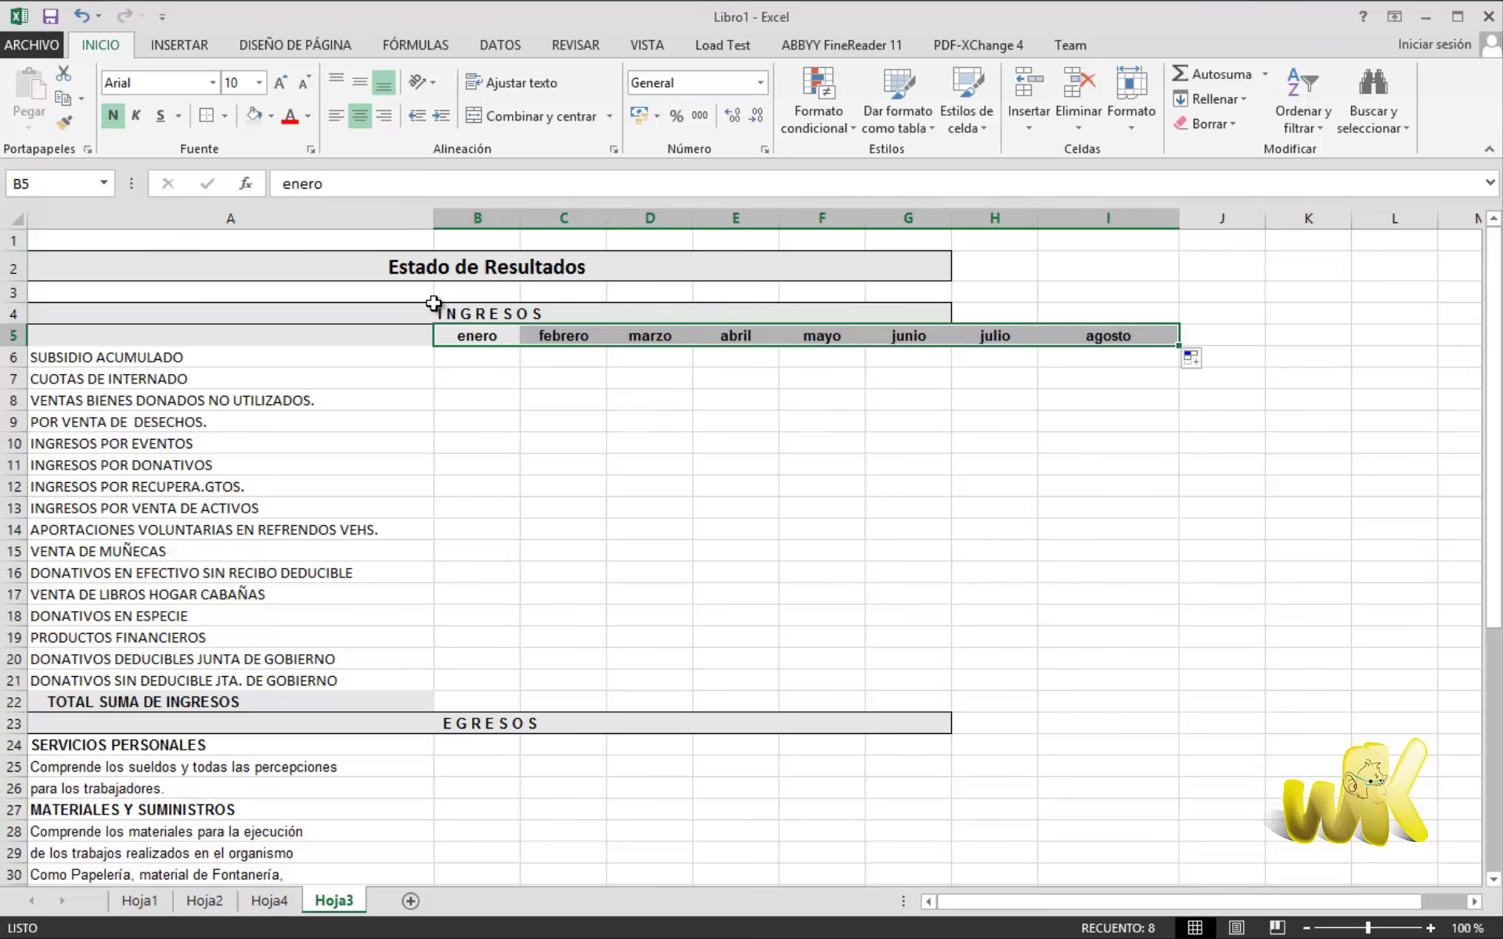
click(910, 494)
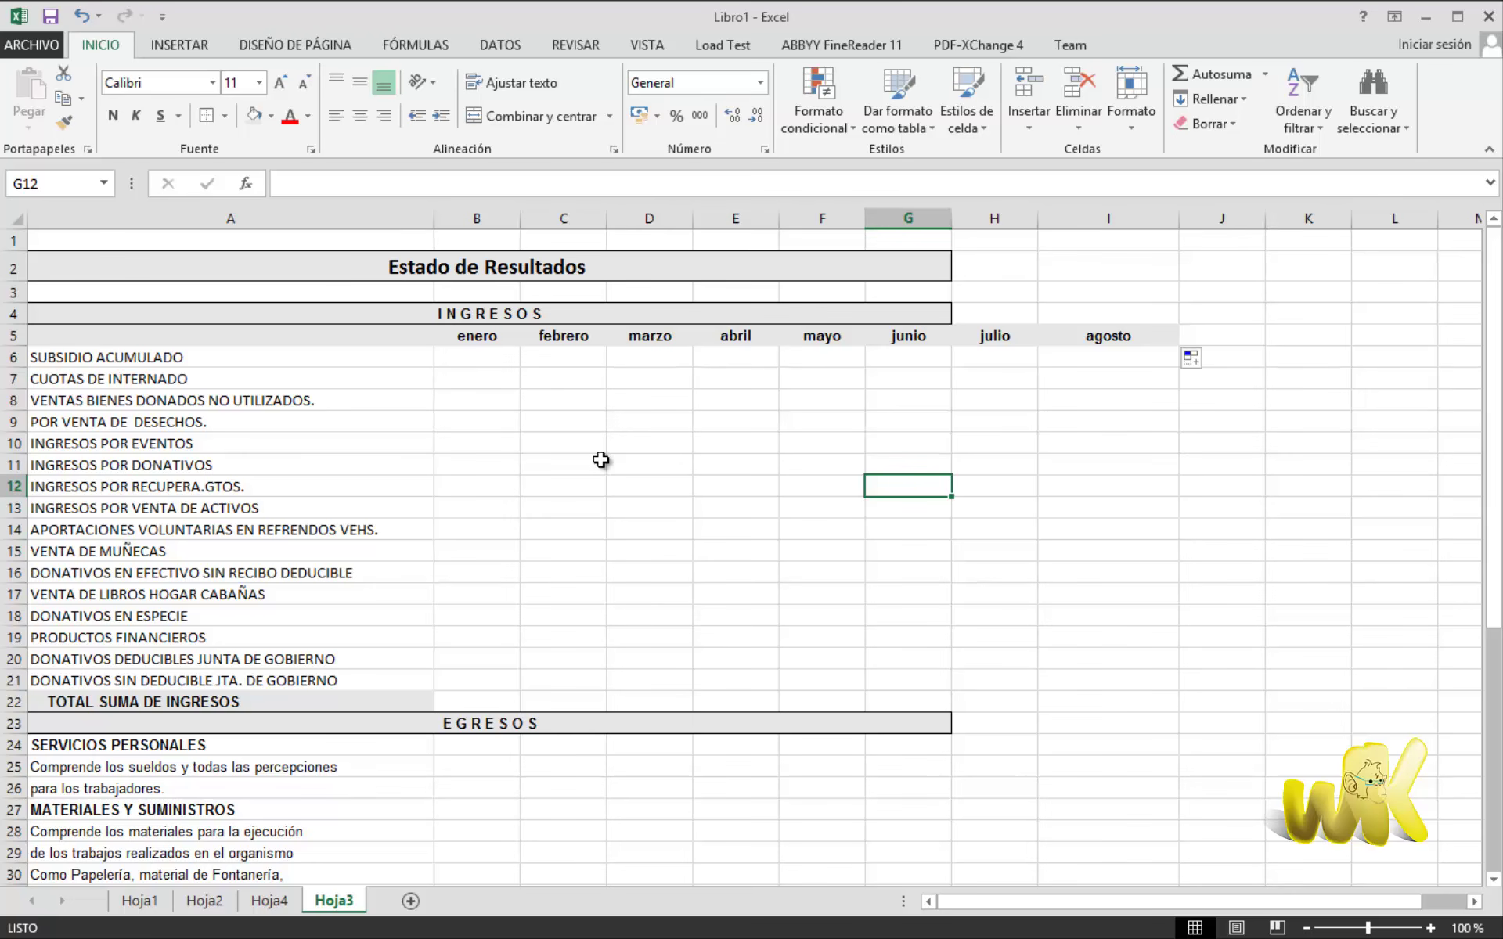
click(812, 463)
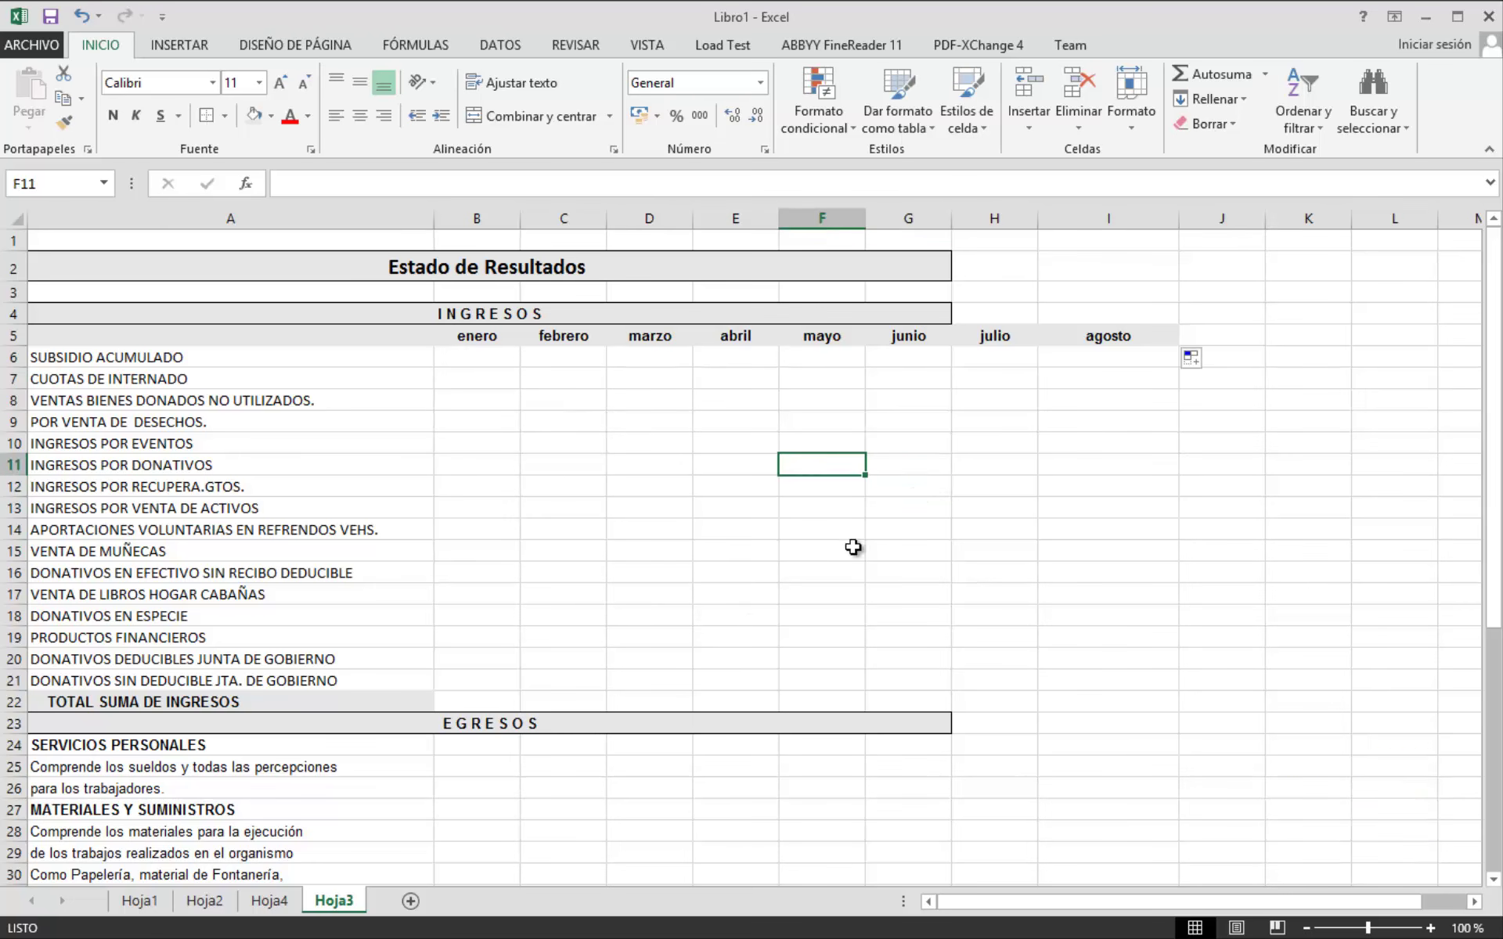